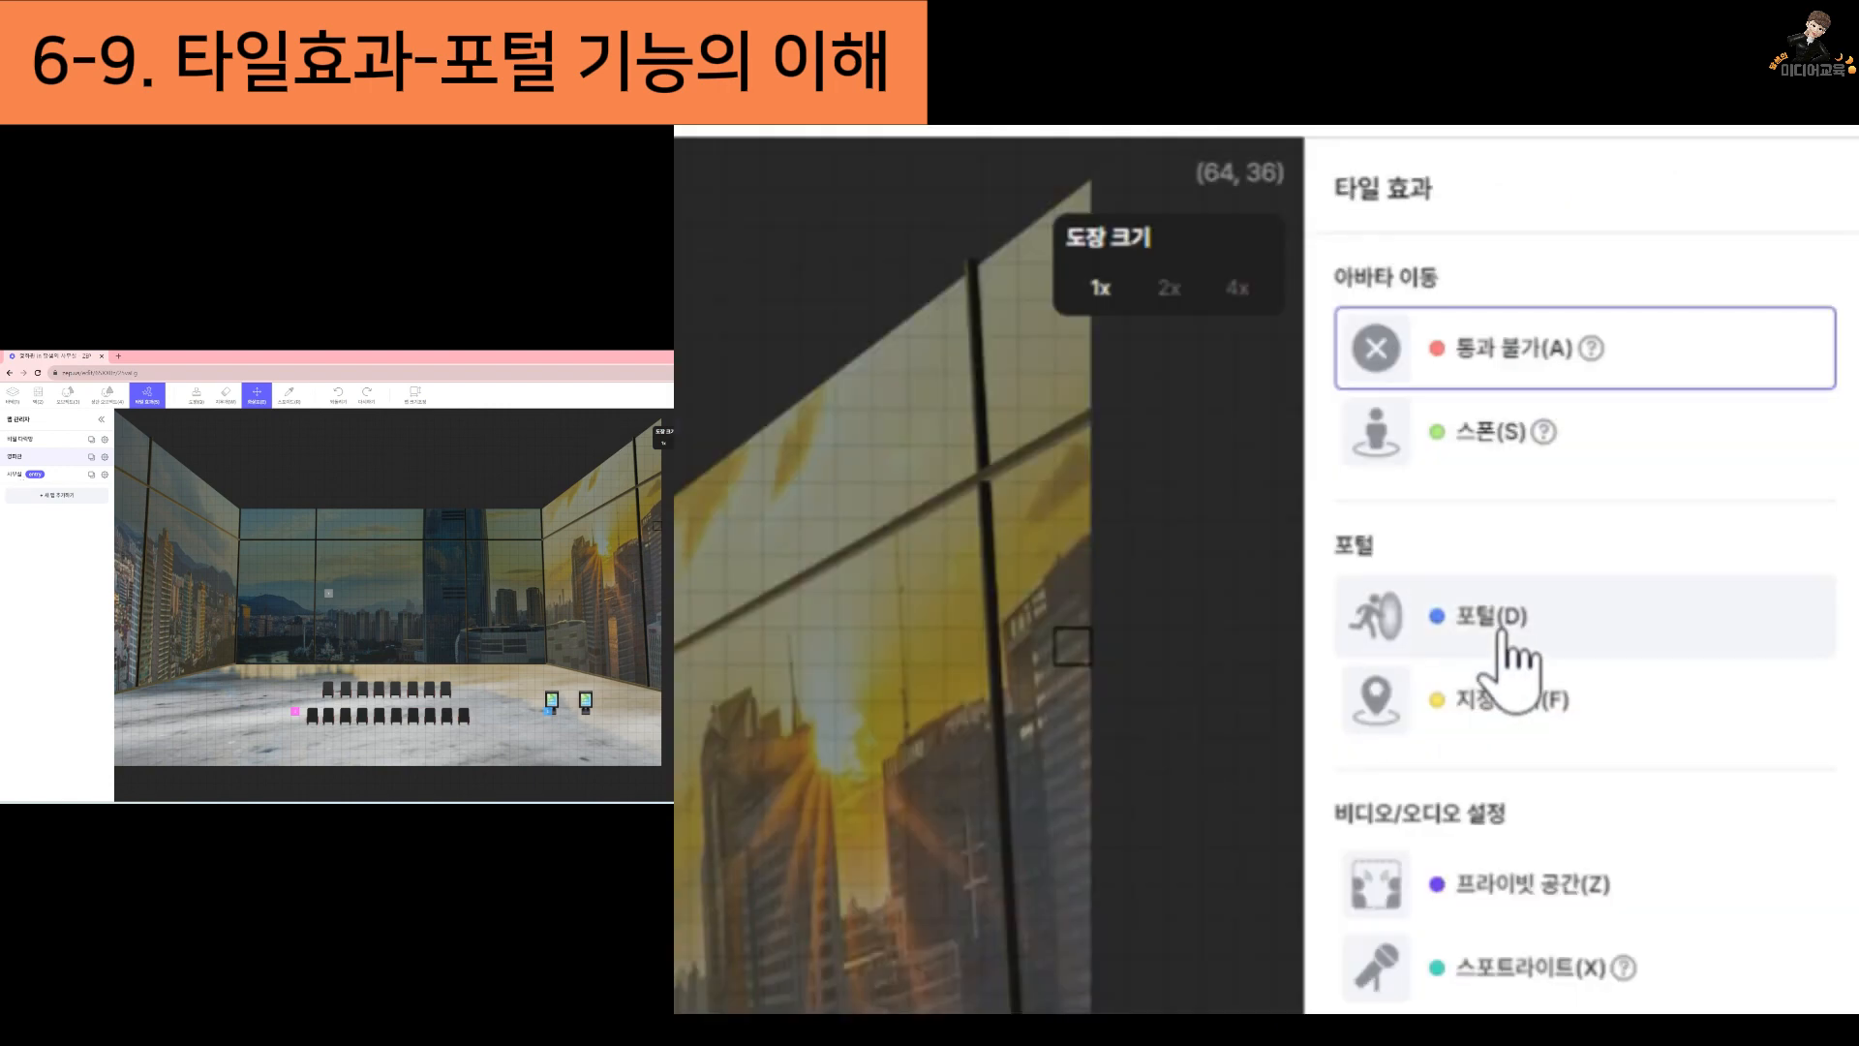
key(ctrl)
key(ctrl)
key(ctrl)
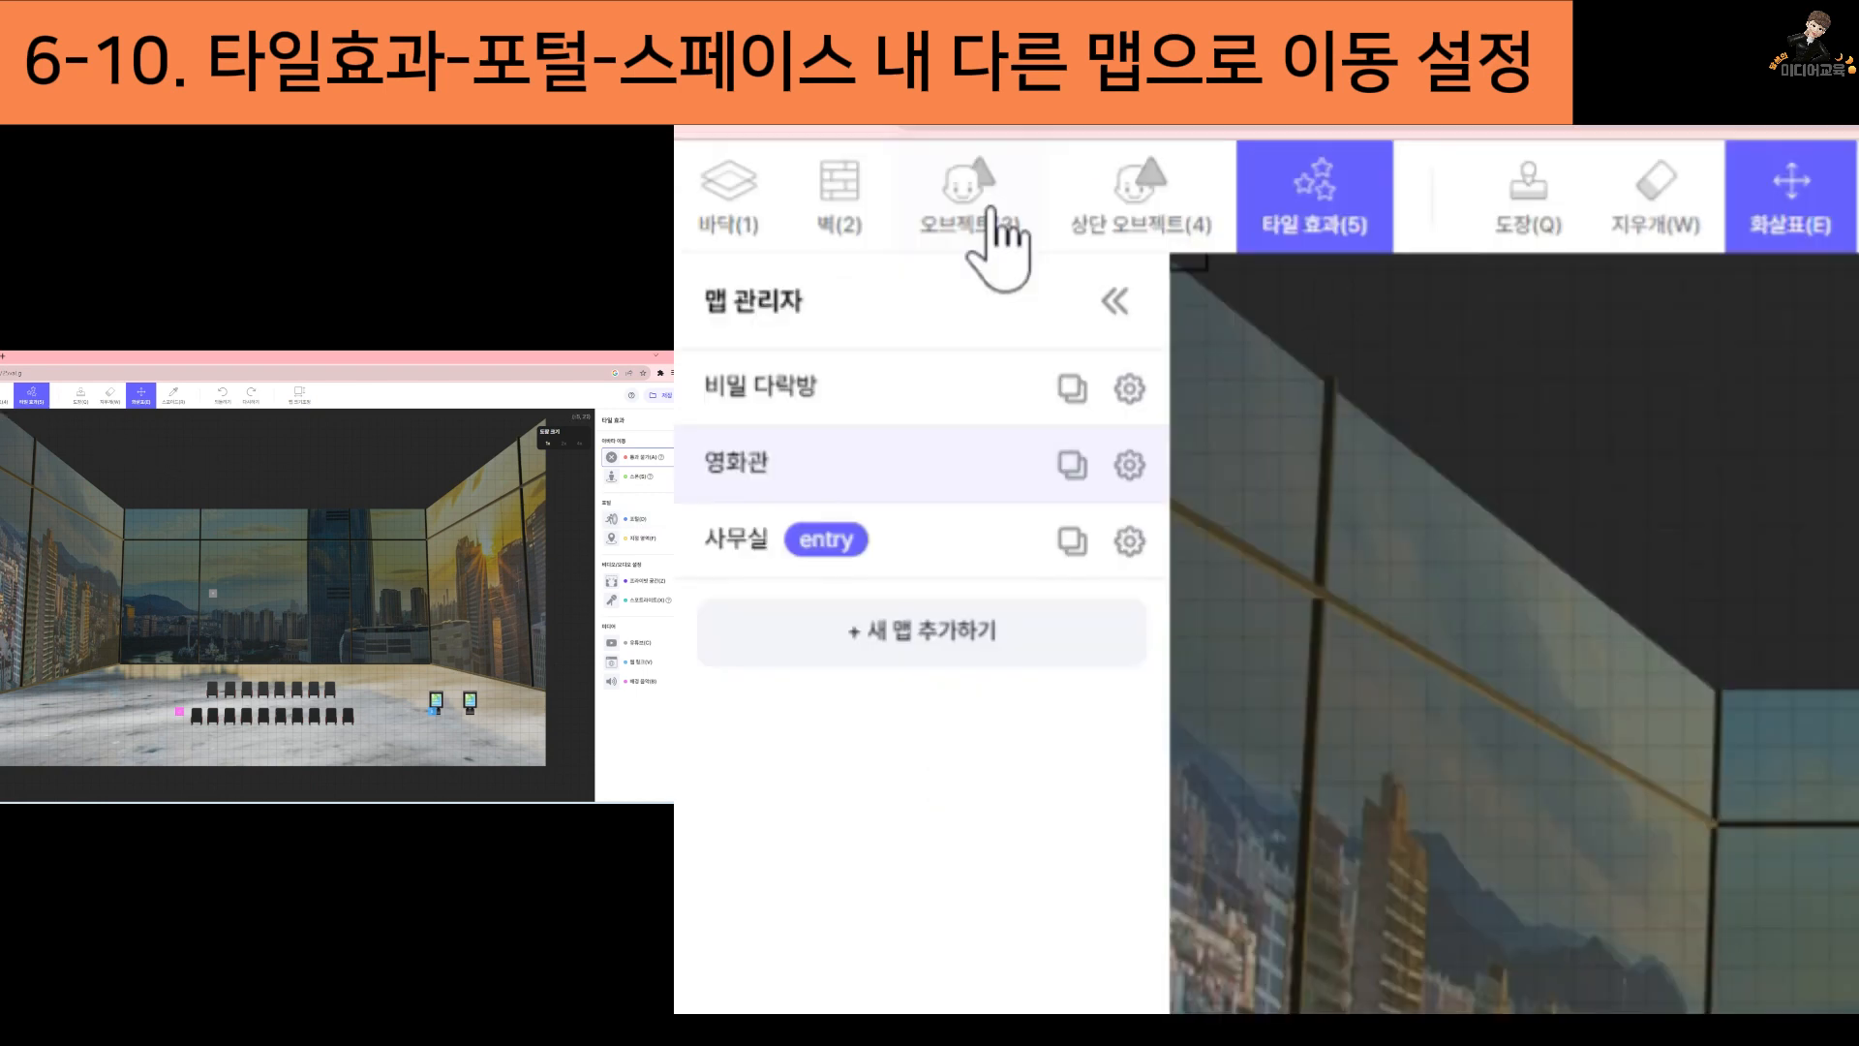
Place the framed EXIT sign from the guide objects (가이드 오브젝트) on the right-hand wall of the 영화관 map
click(839, 167)
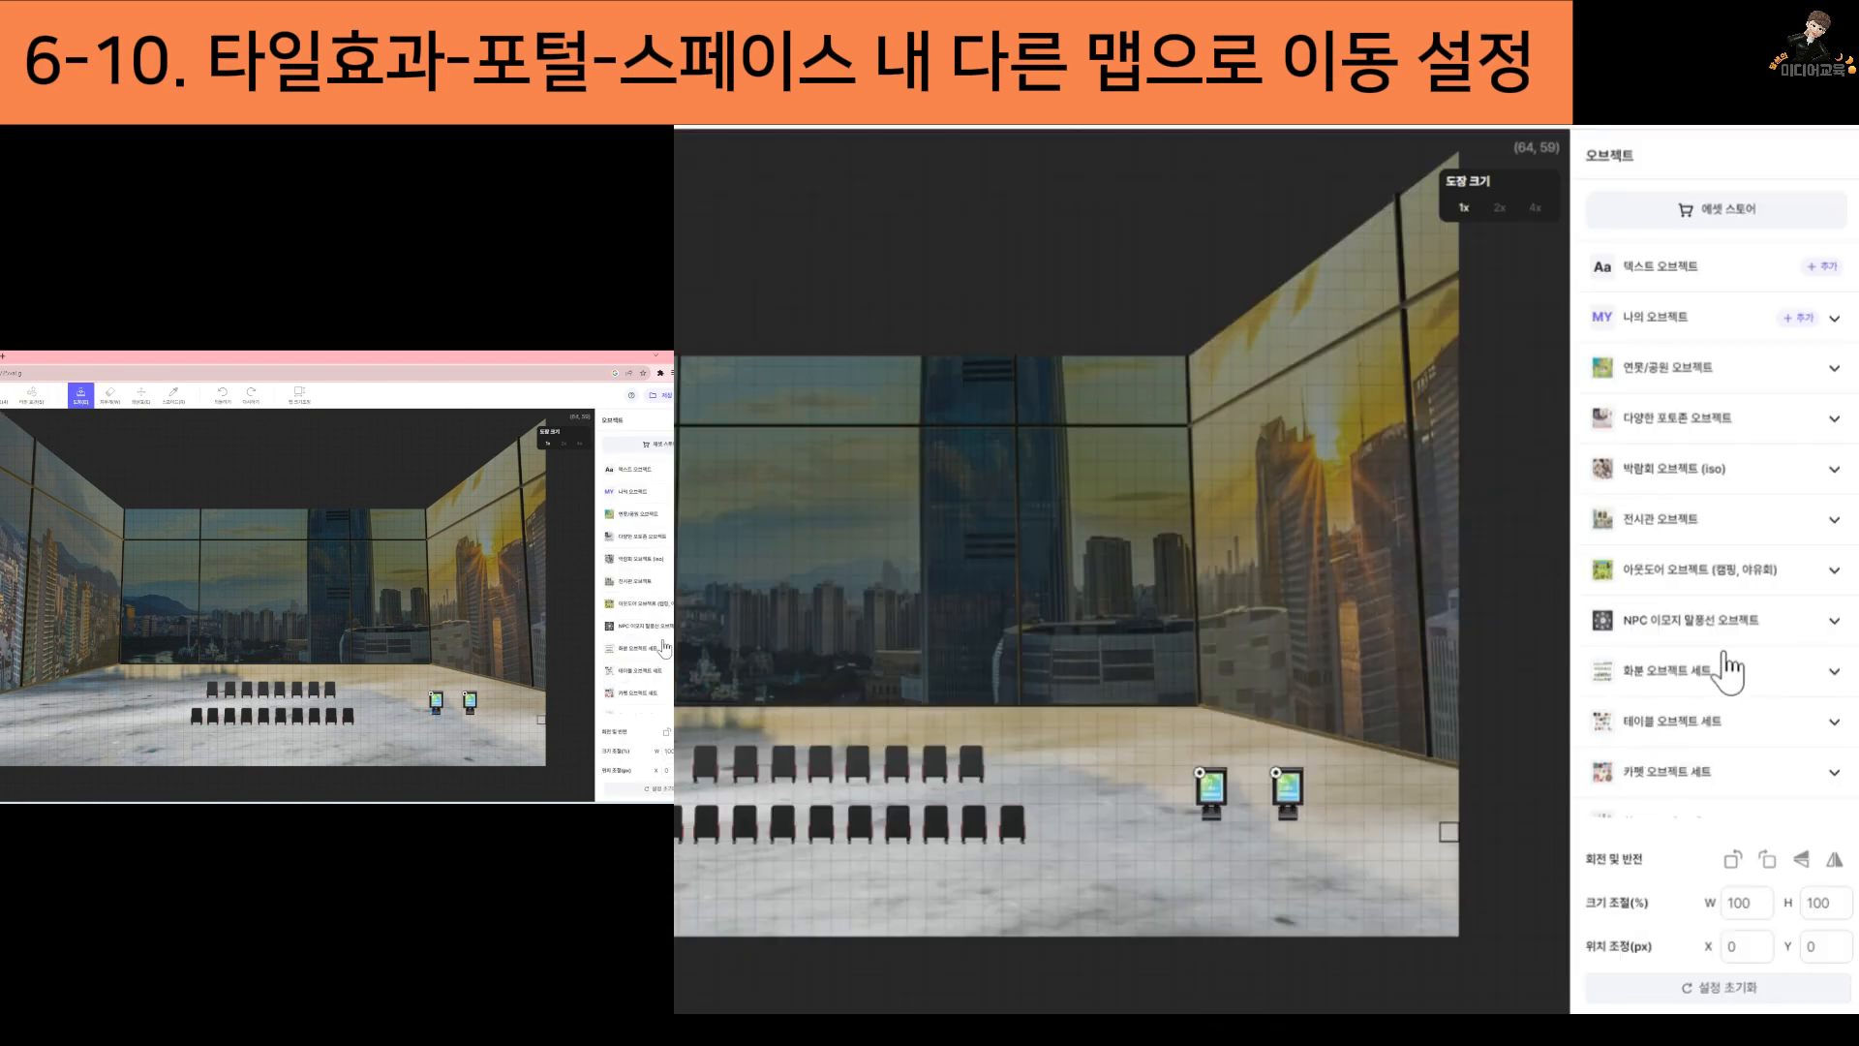
scroll(1726, 653, down, 8)
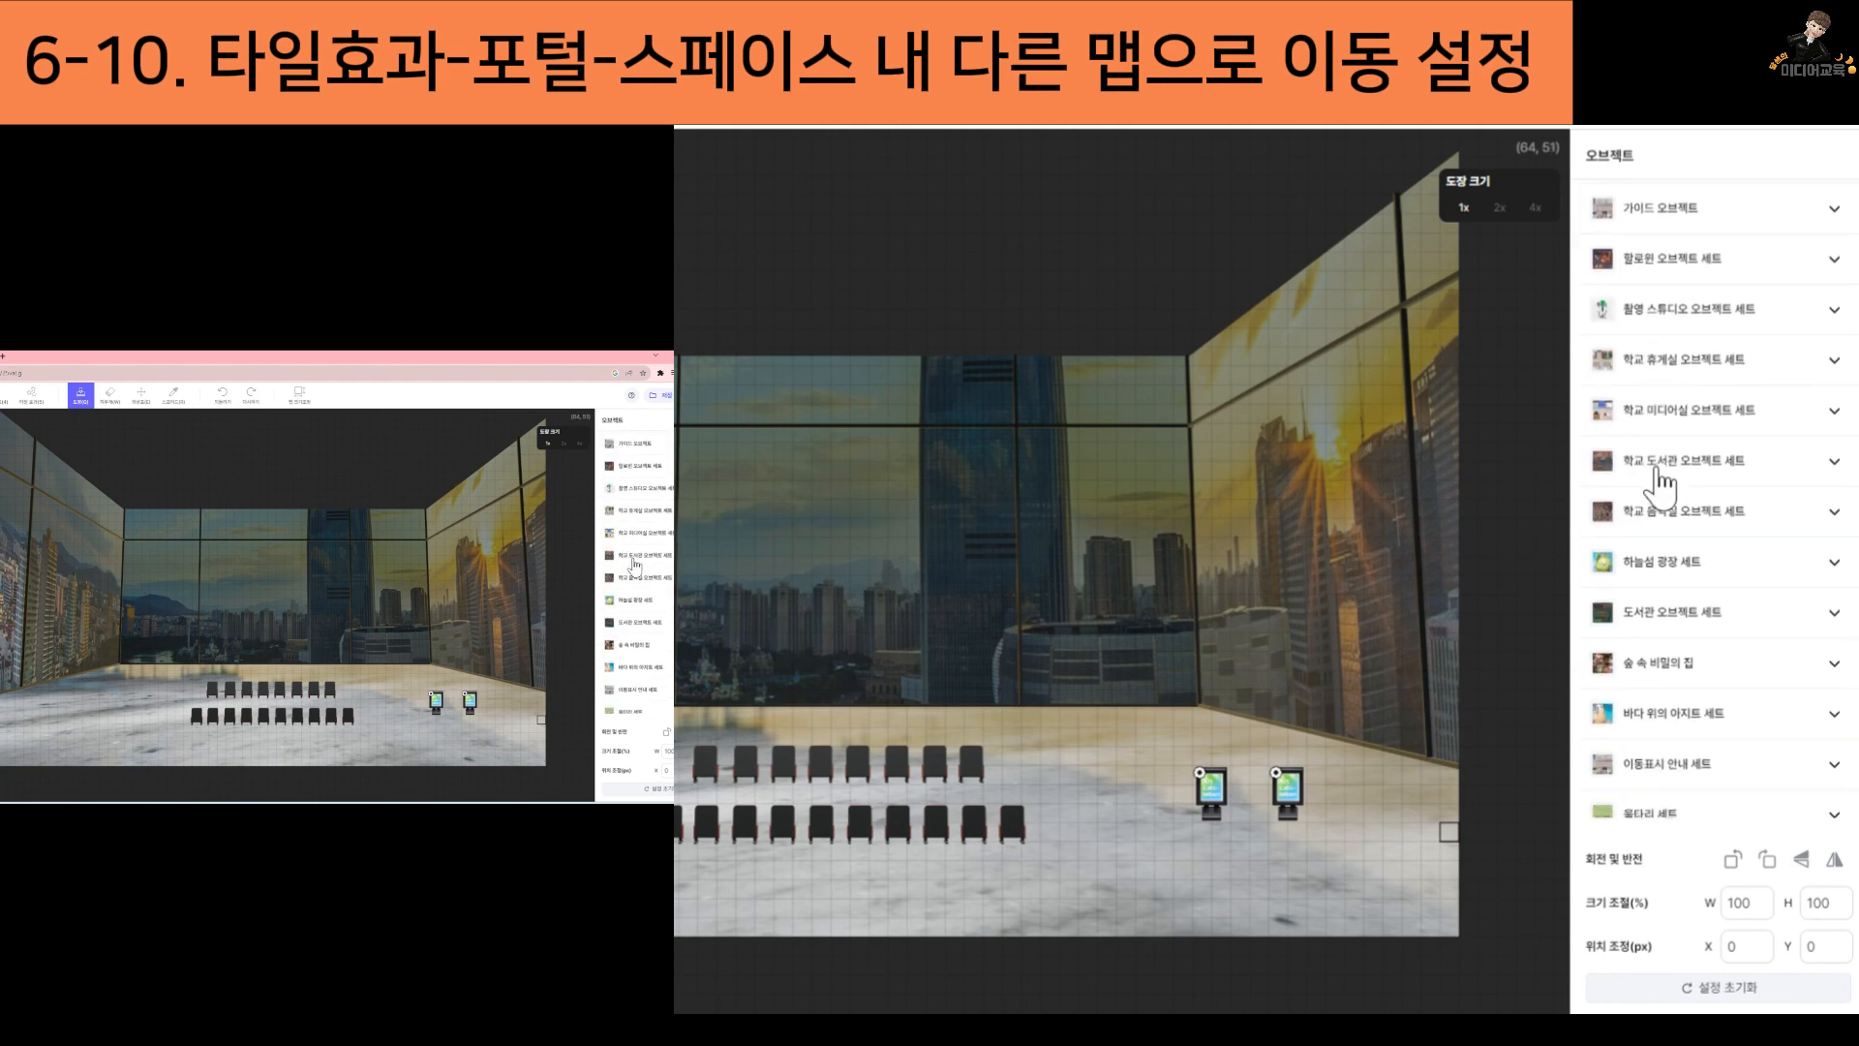
scroll(1669, 472, up, 2)
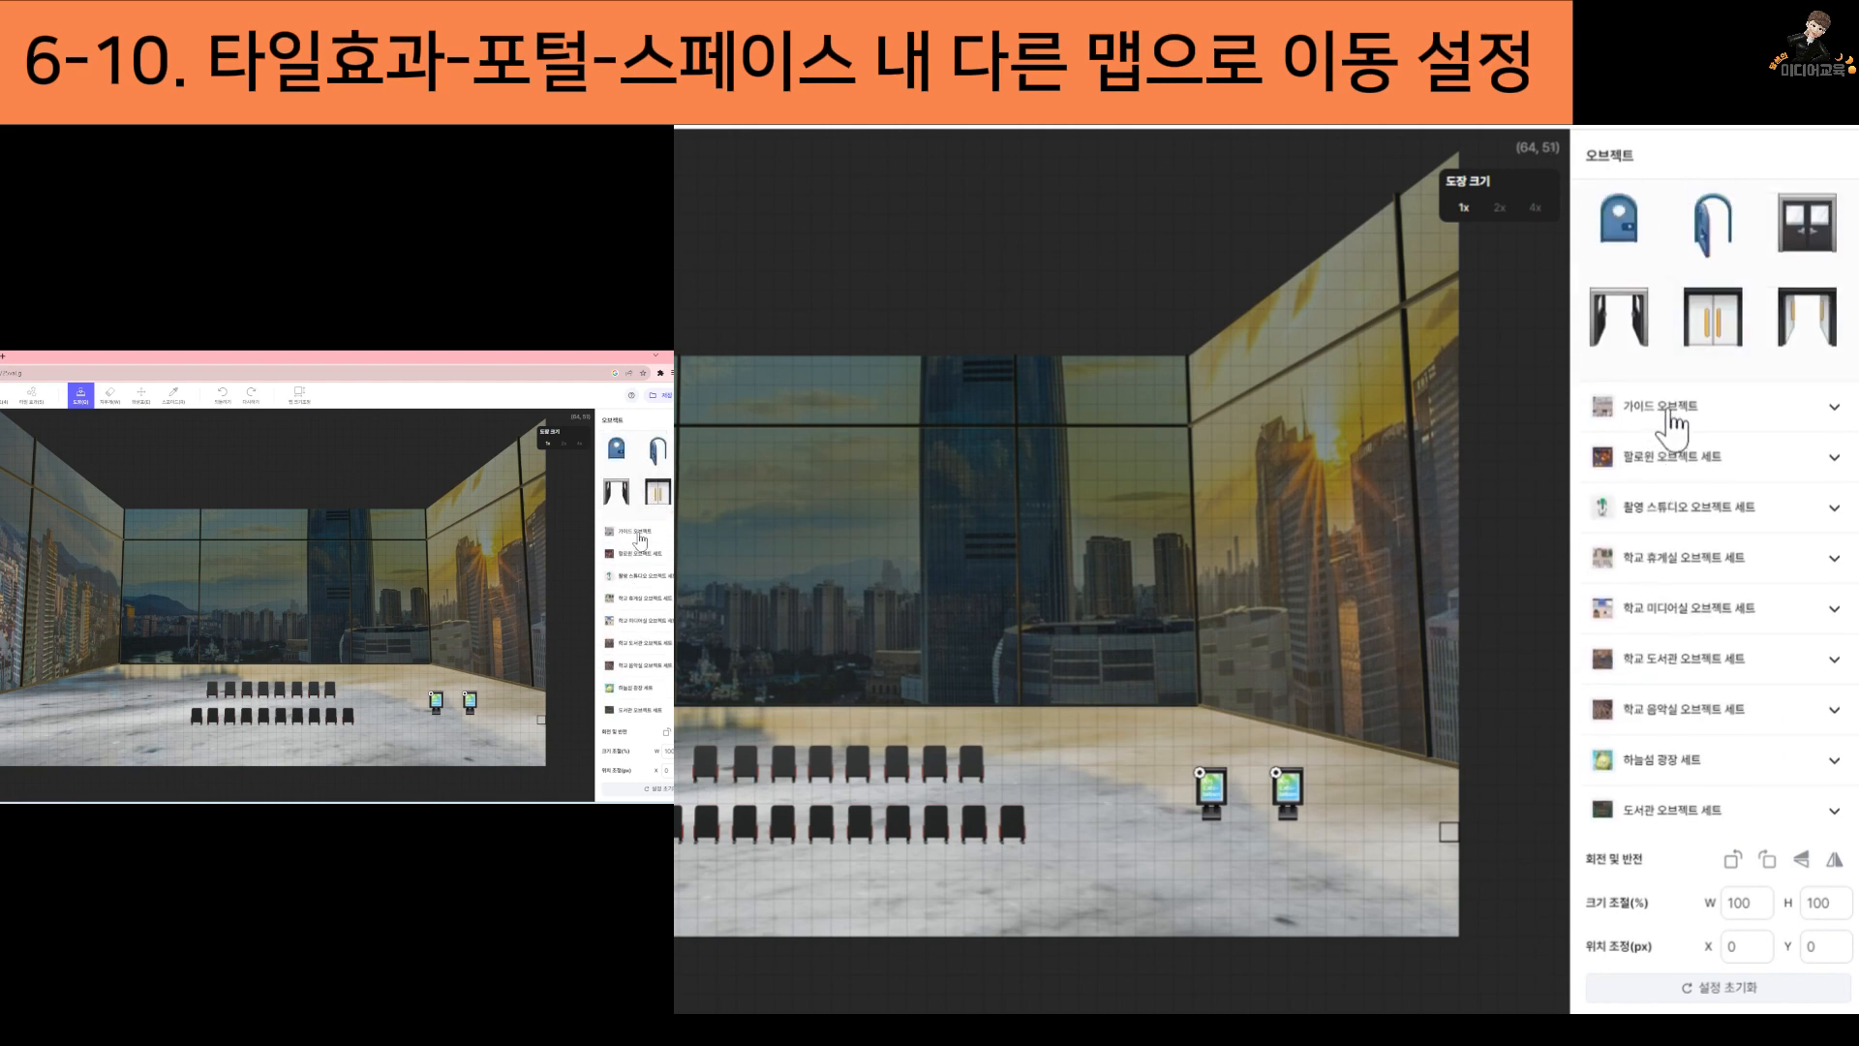
click(1669, 412)
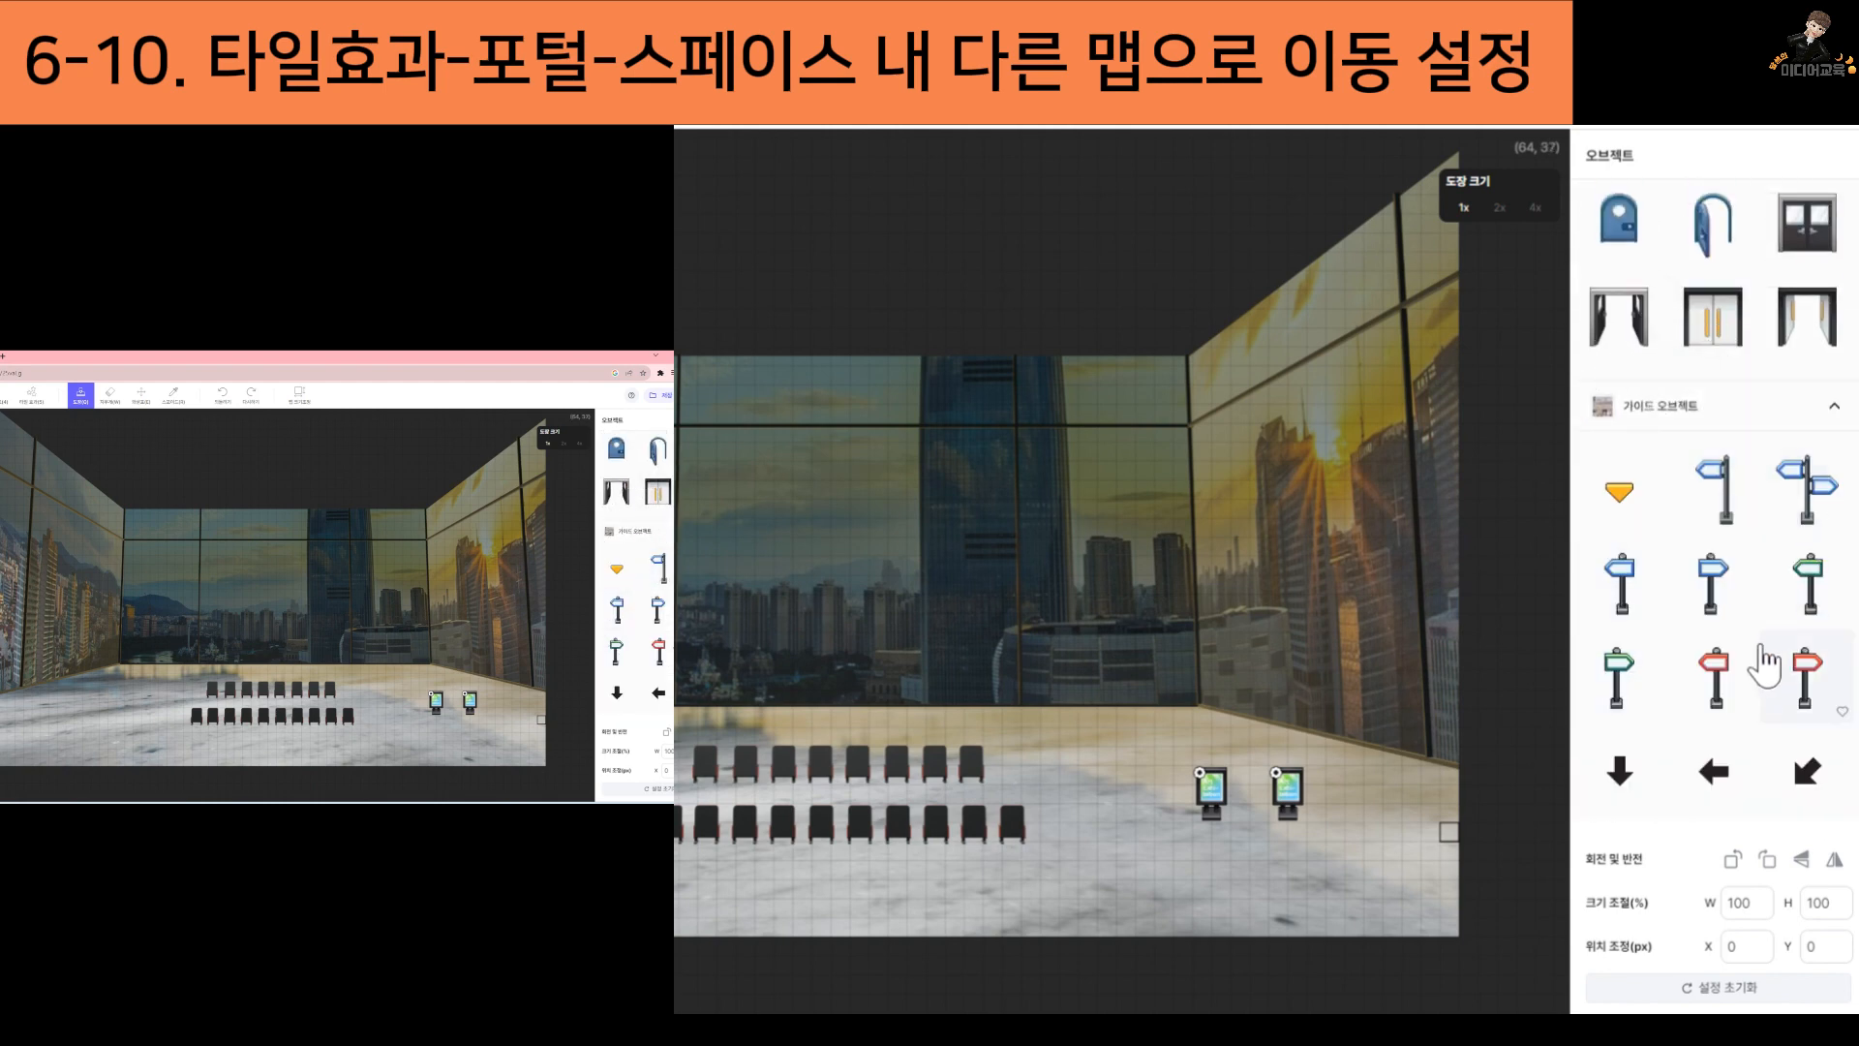
scroll(1765, 659, down, 1)
scroll(1765, 662, down, 6)
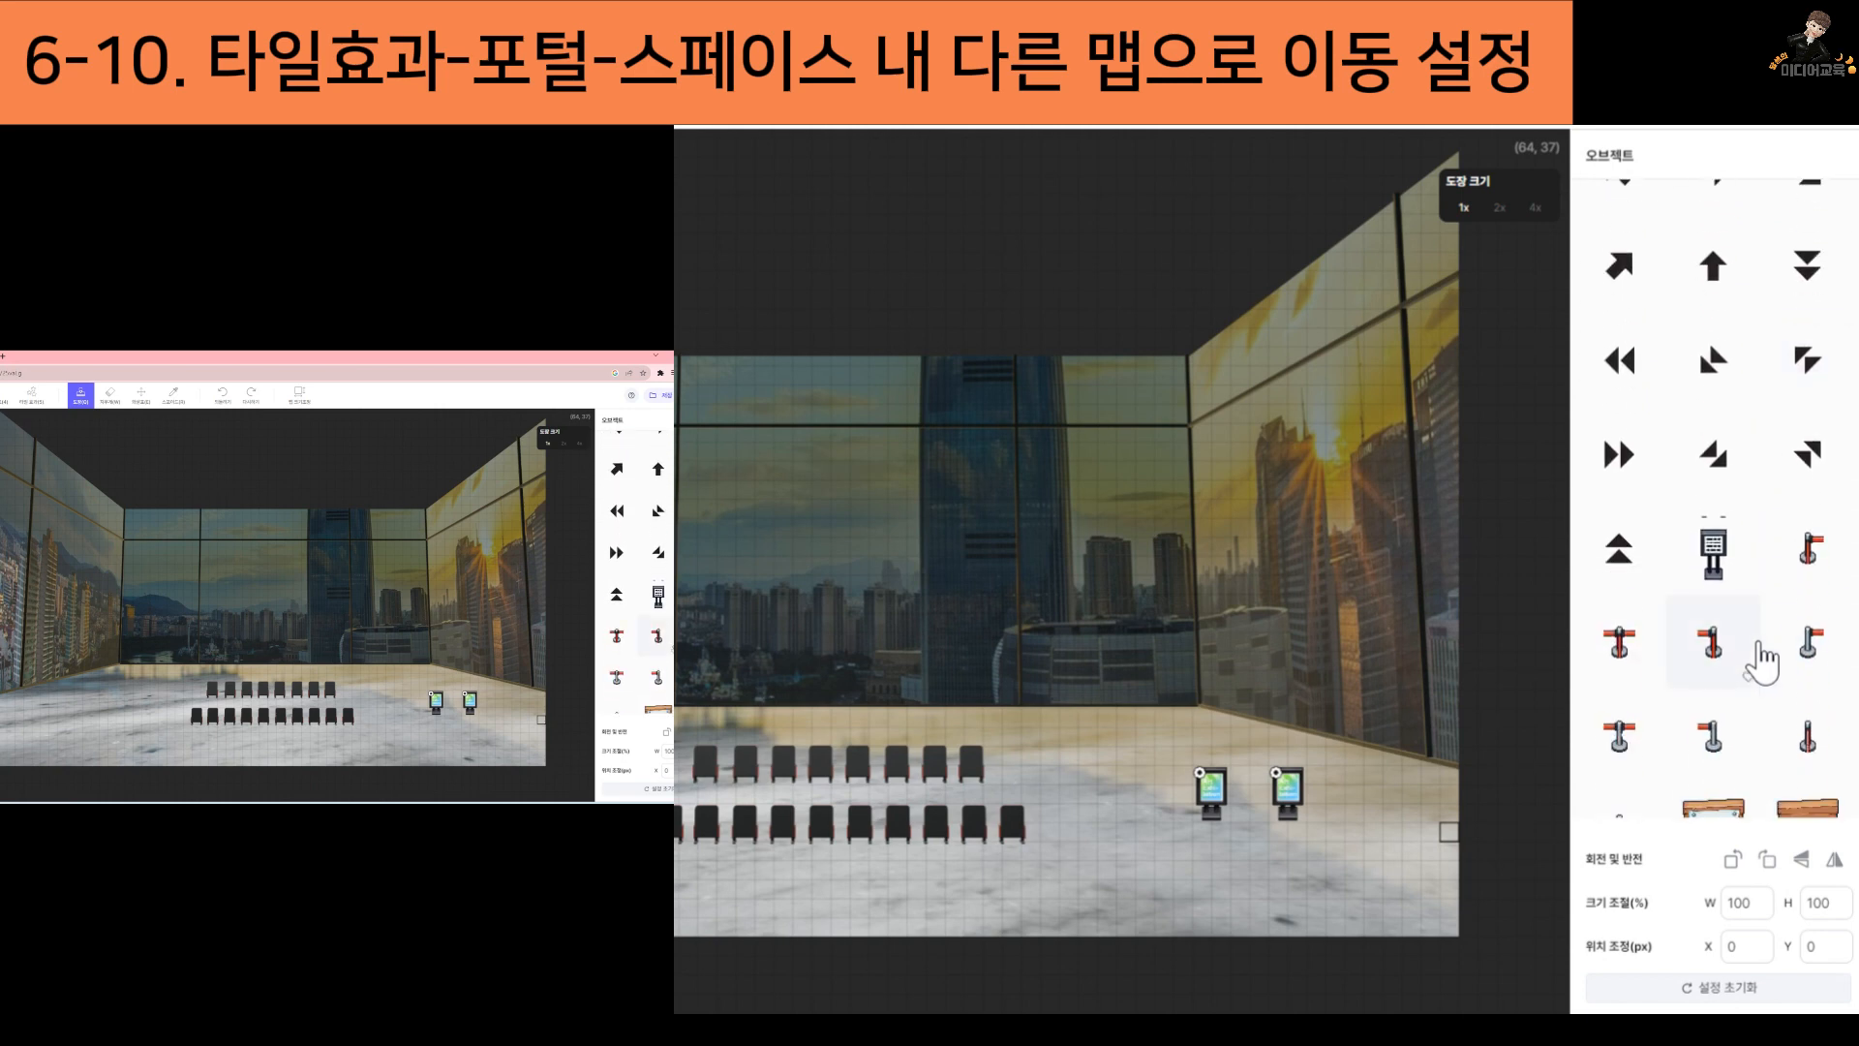
scroll(1727, 678, down, 4)
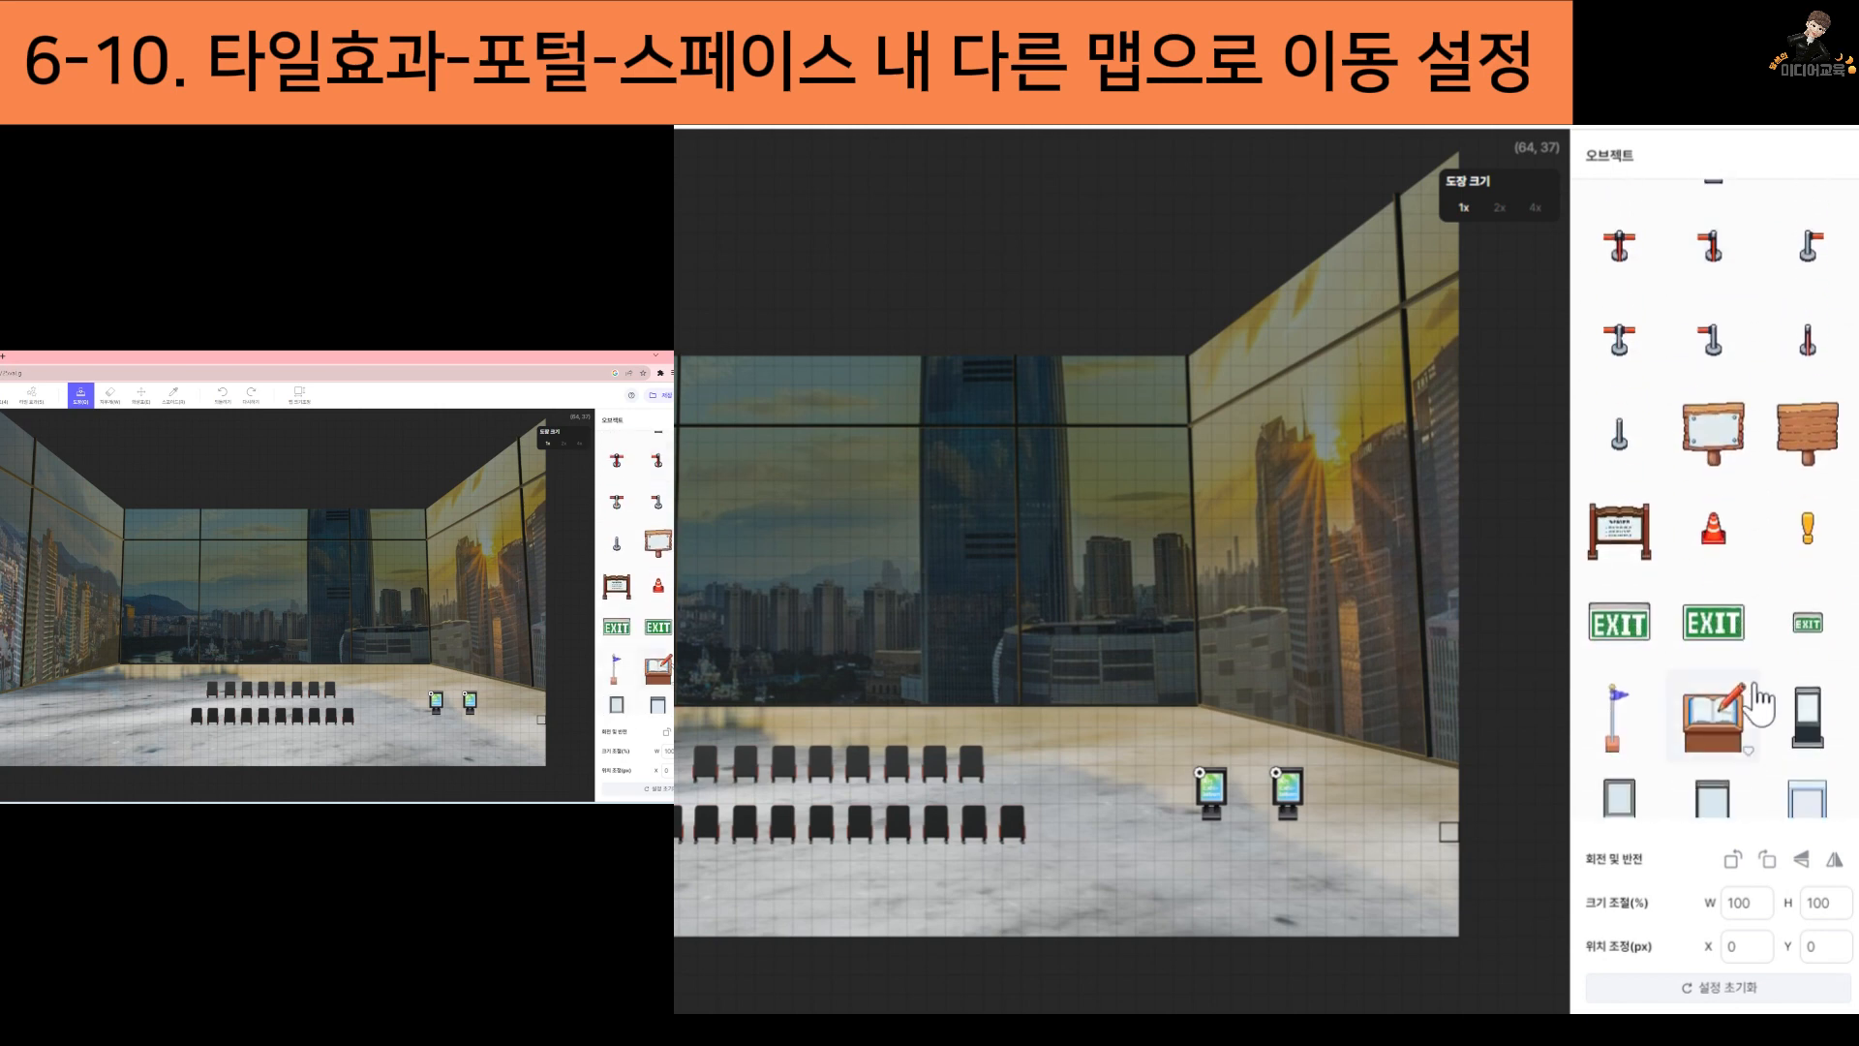
scroll(1760, 699, up, 8)
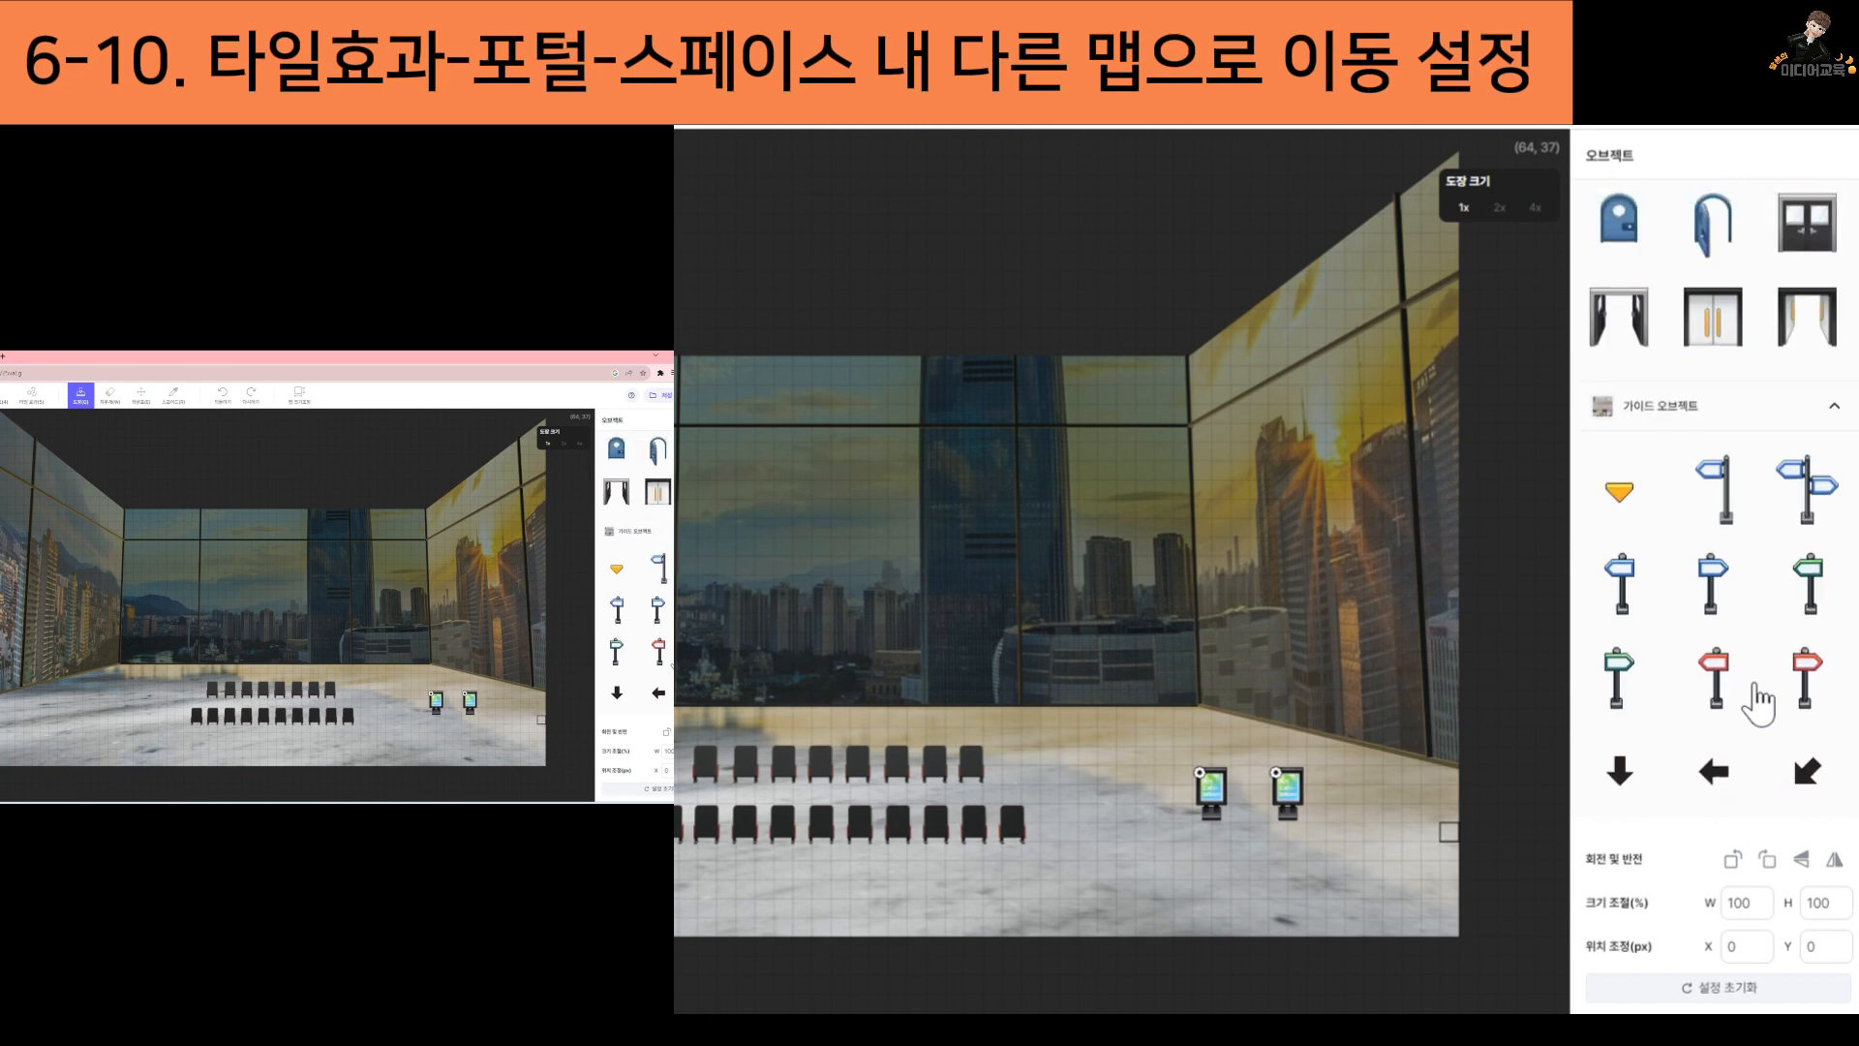
scroll(1758, 704, up, 2)
scroll(1758, 707, down, 10)
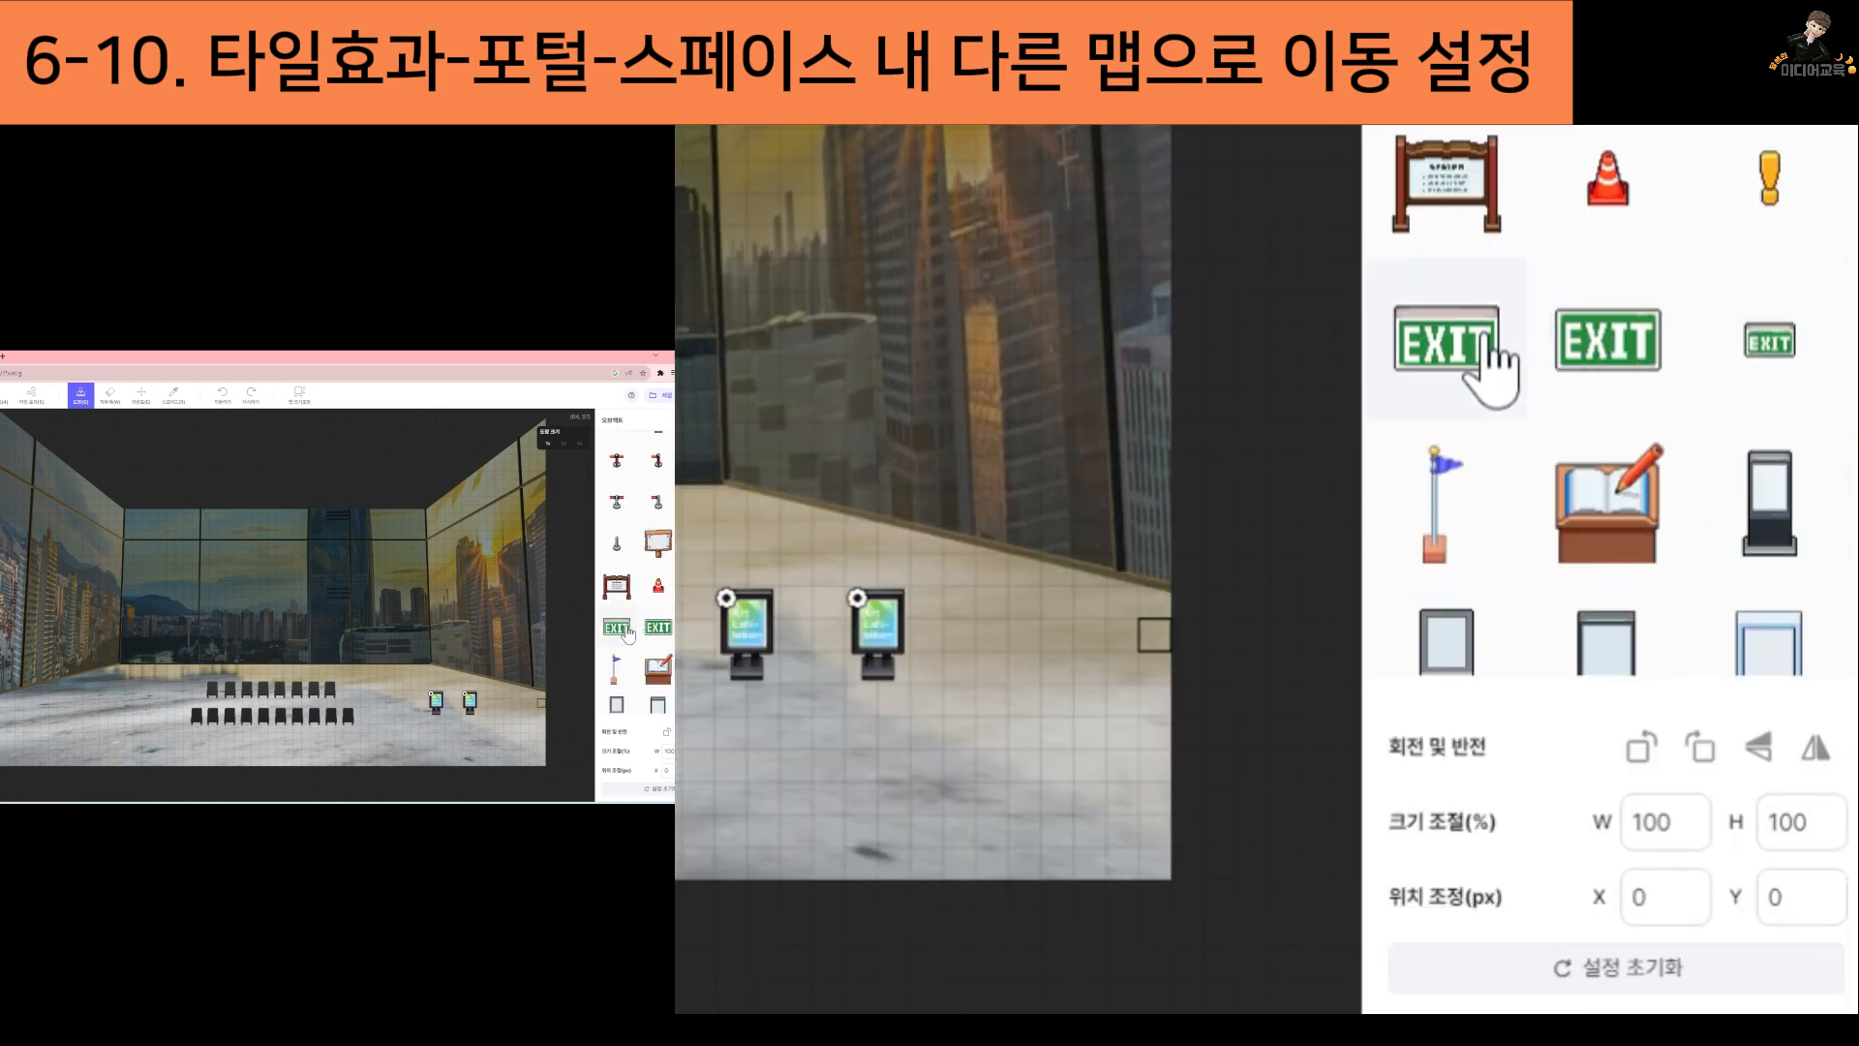
click(1448, 357)
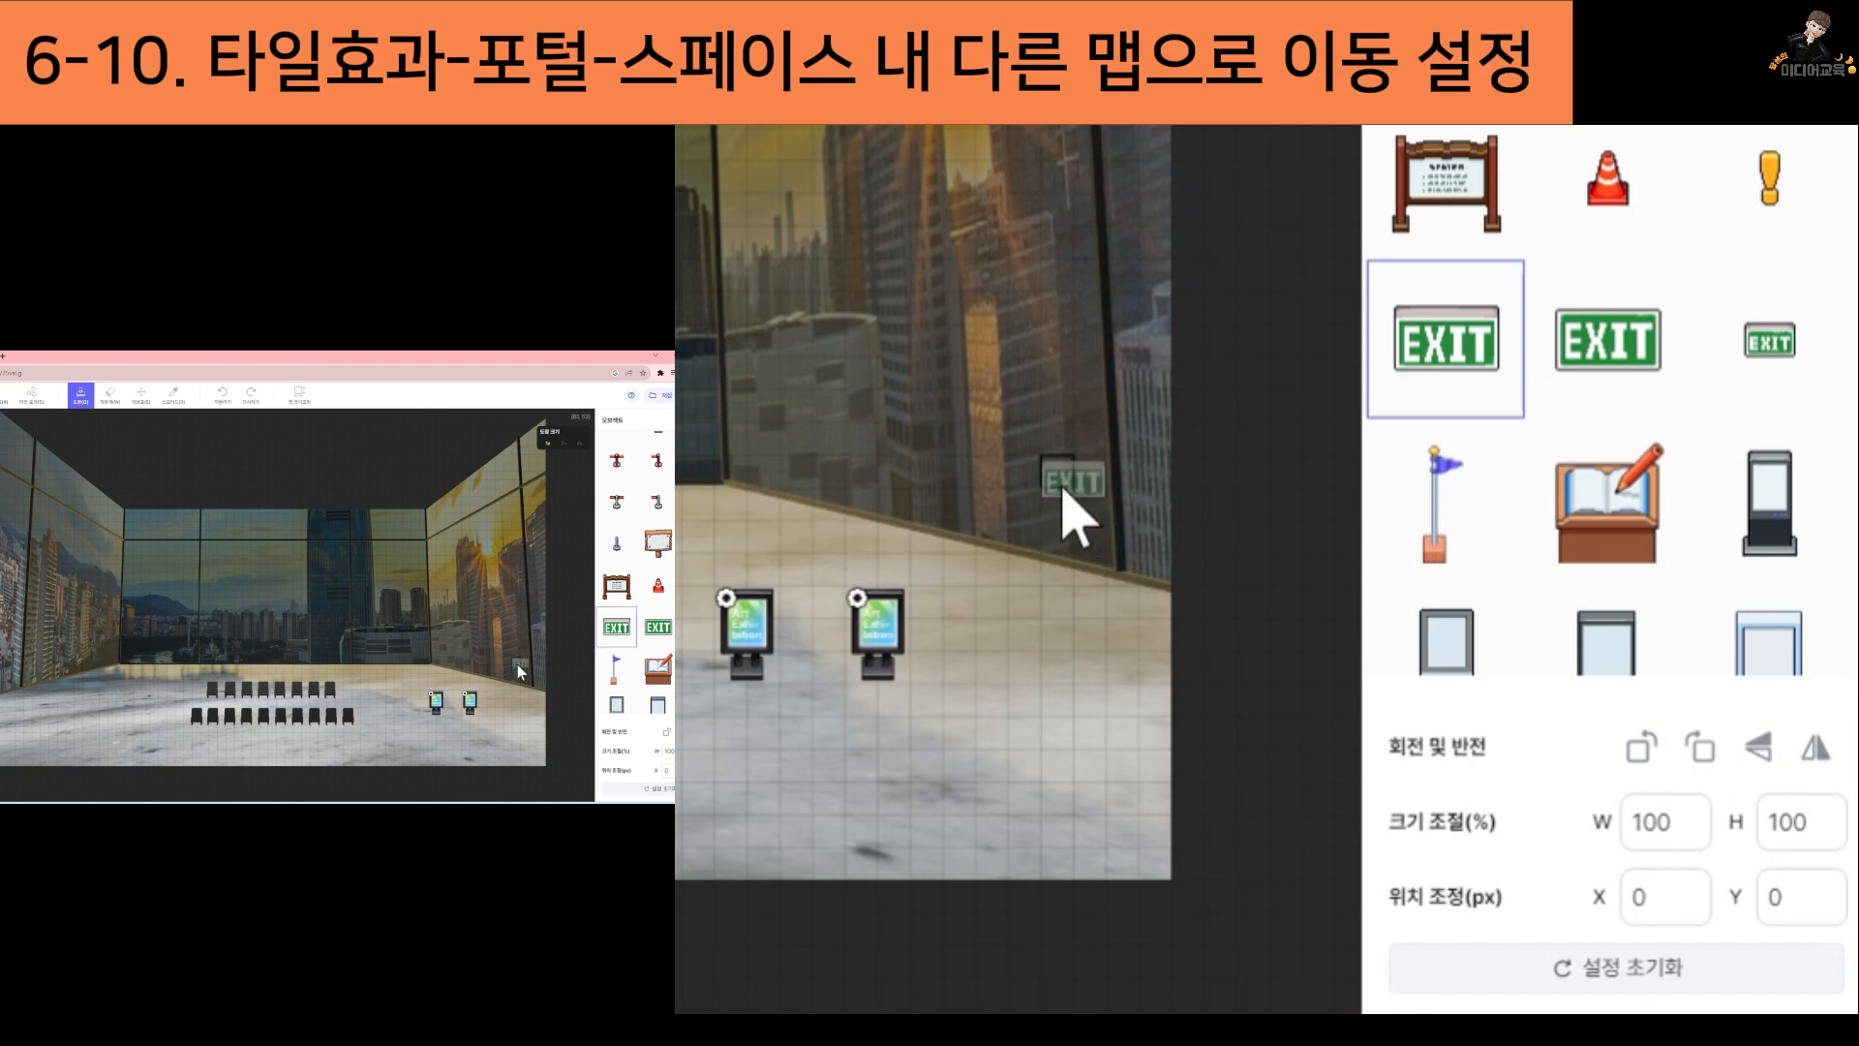
click(1062, 489)
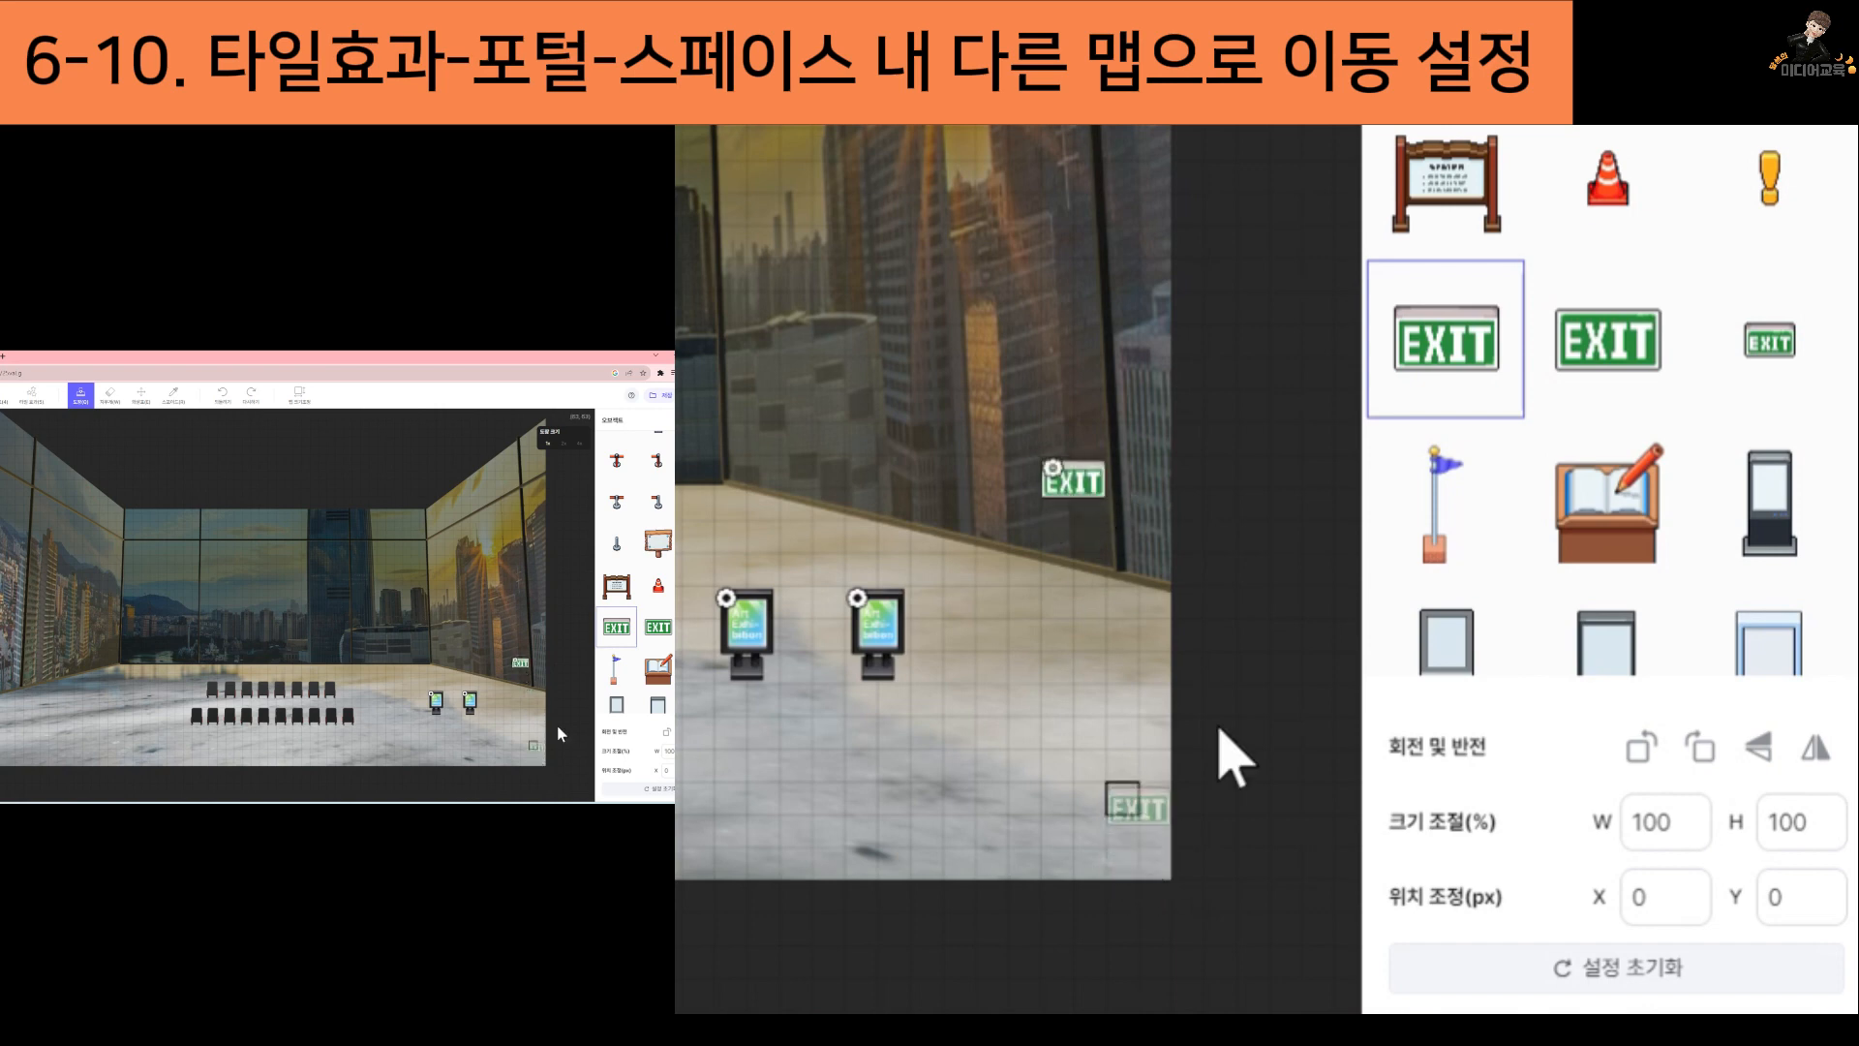
Place an open glass door below the EXIT sign, scaled to 75% width and height with an X offset of -1 px
scroll(658, 552, down, 5)
click(659, 547)
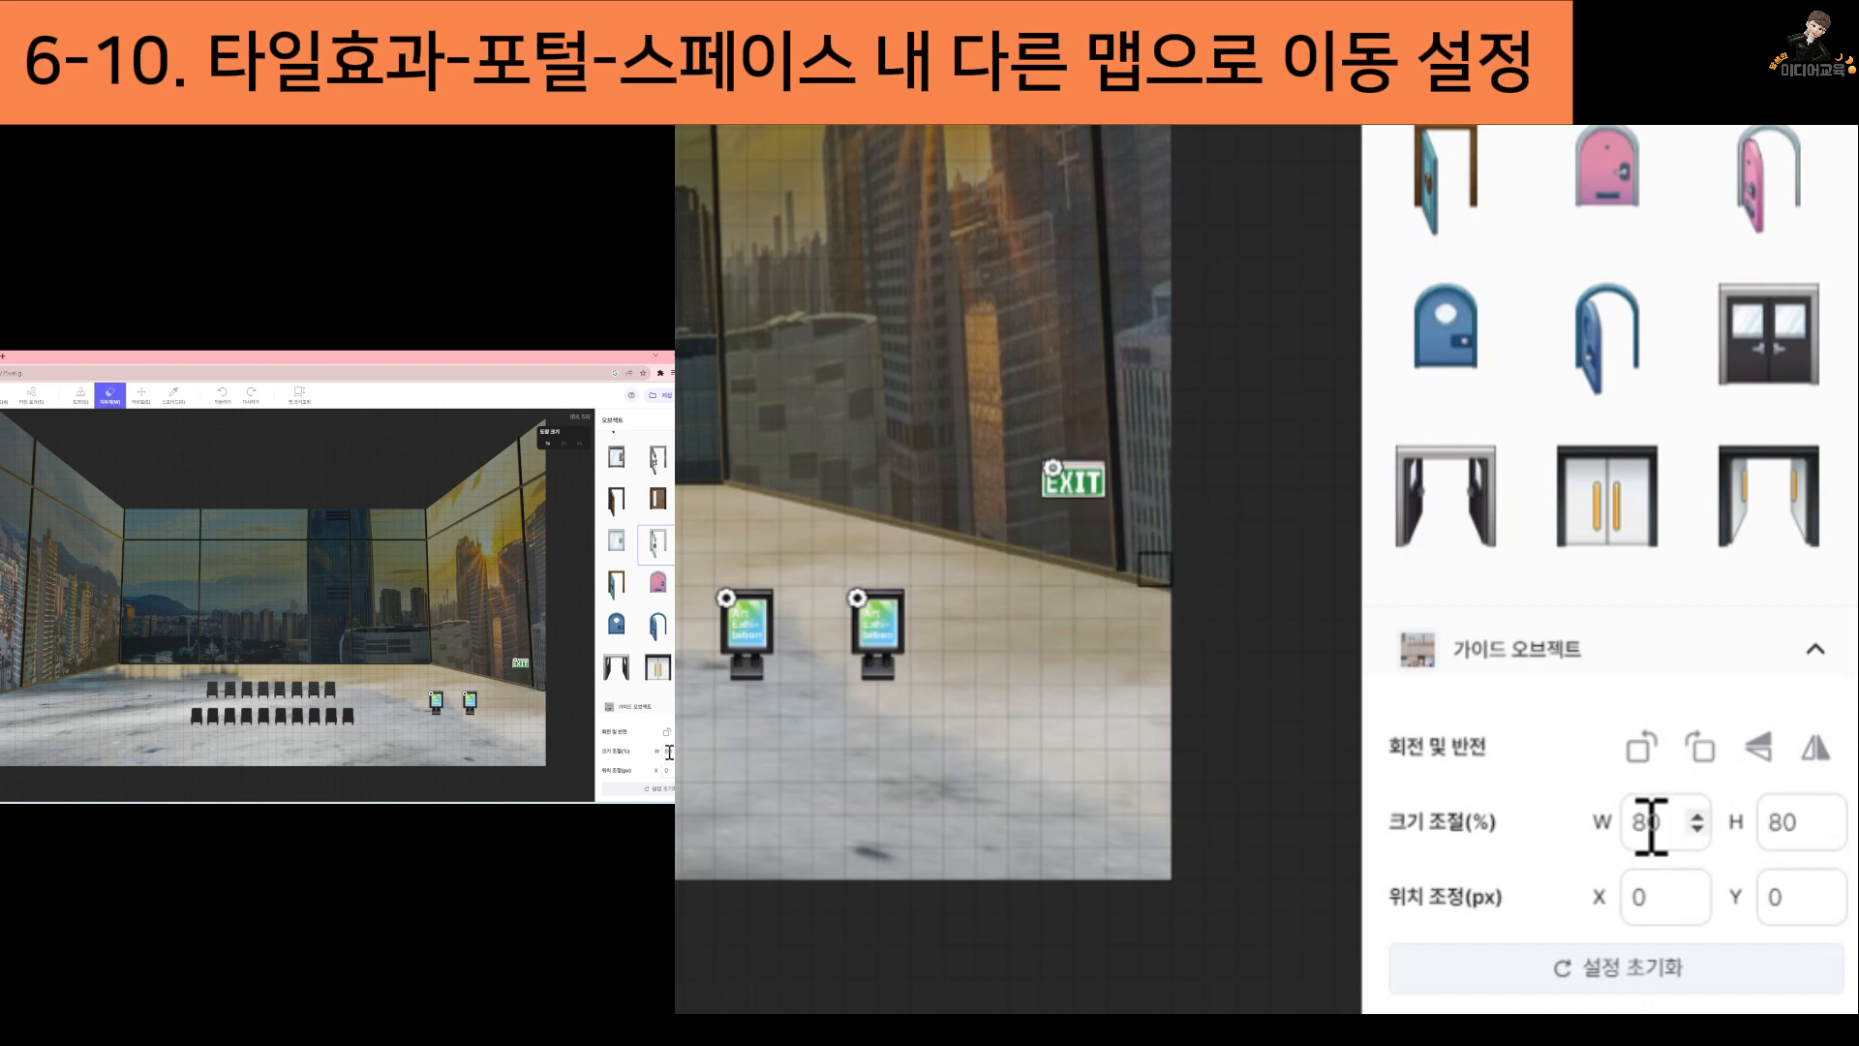
drag(1668, 825, 1528, 822)
text(75)
drag(1798, 826, 1739, 823)
text(7)
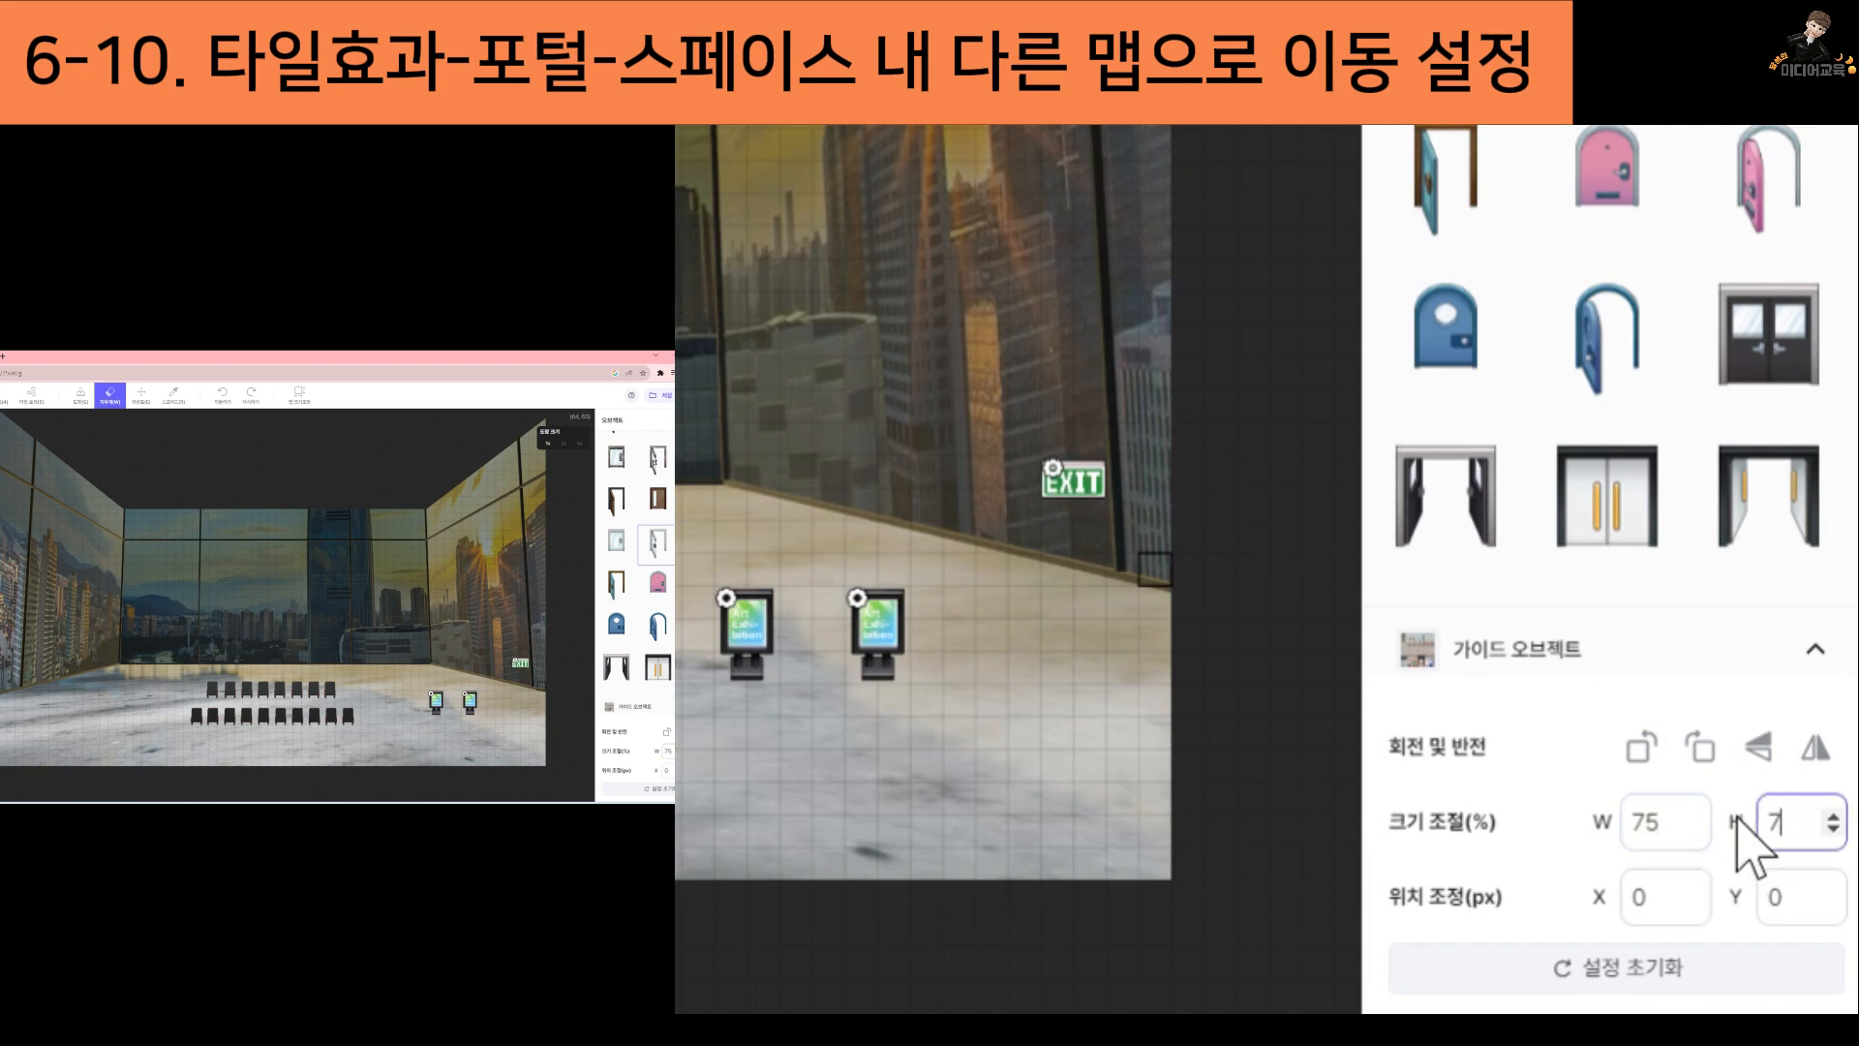
double_click(1648, 900)
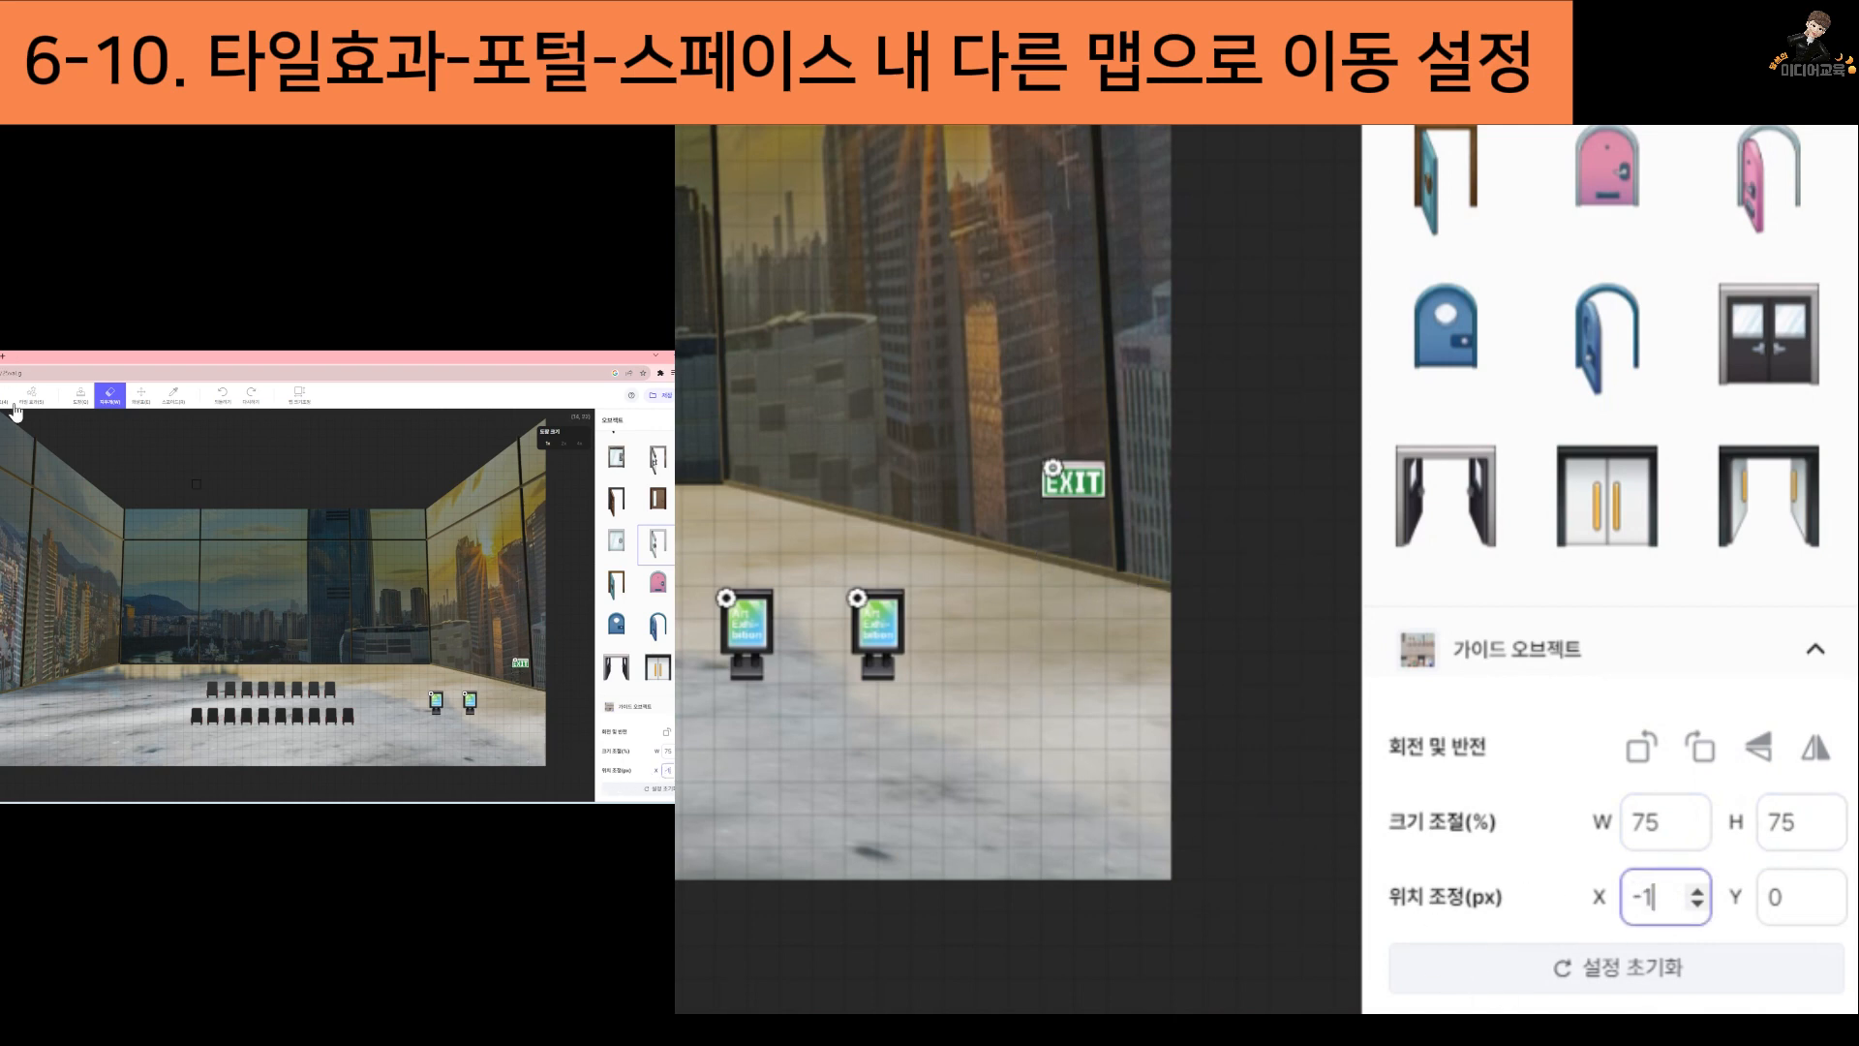
click(81, 395)
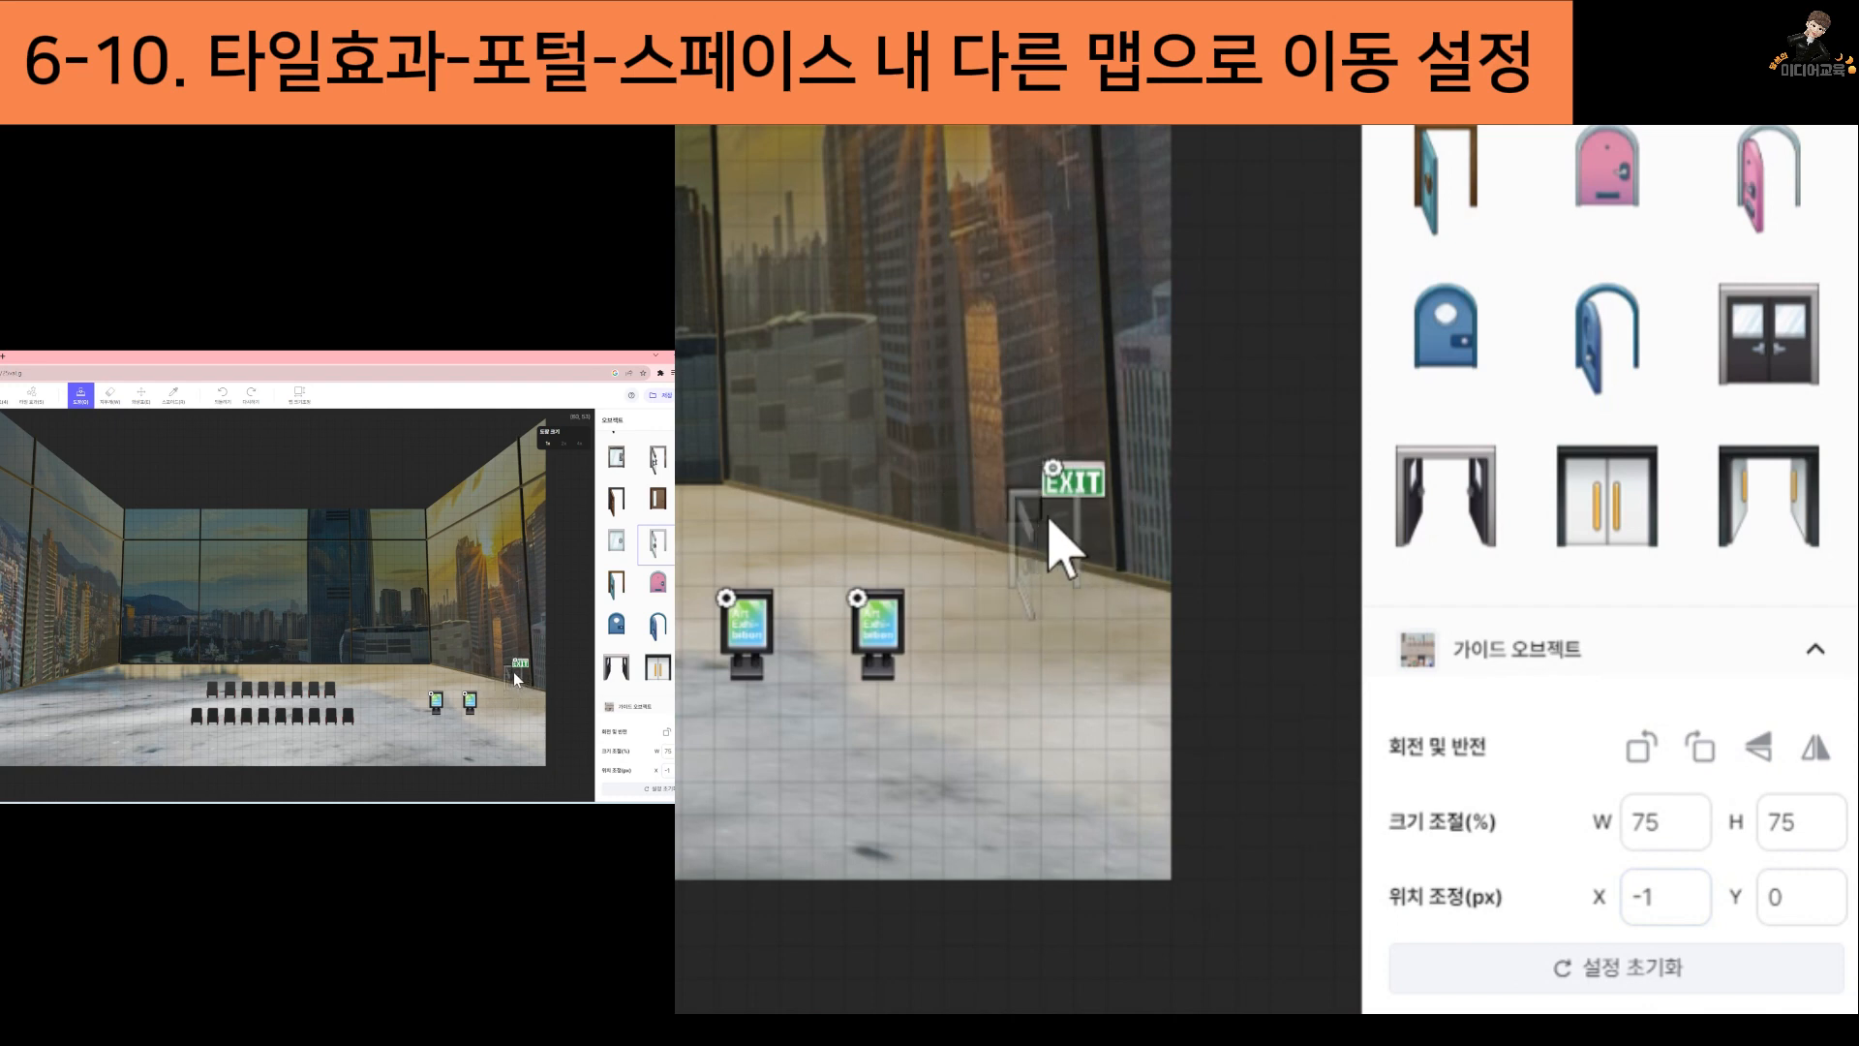
click(514, 672)
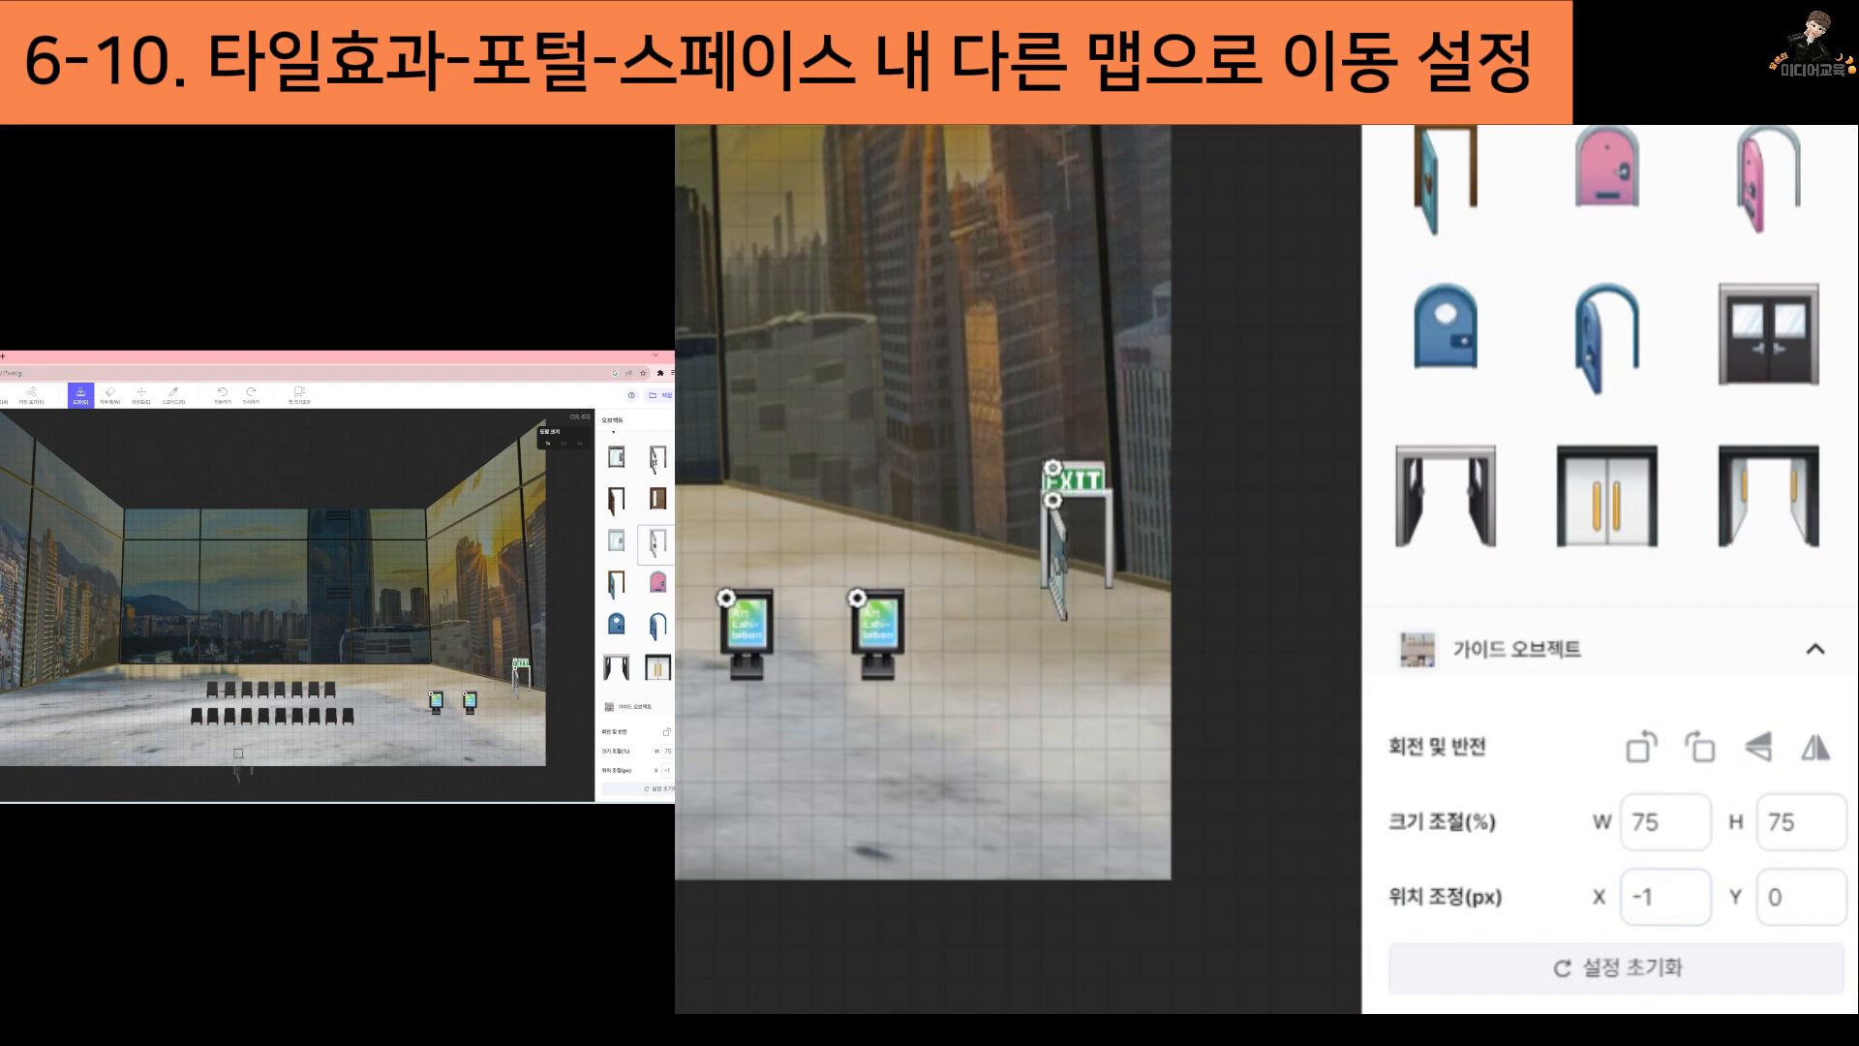
Erase the EXIT sign and place the same sign above the door as a top object (상단 오브젝트)
click(109, 402)
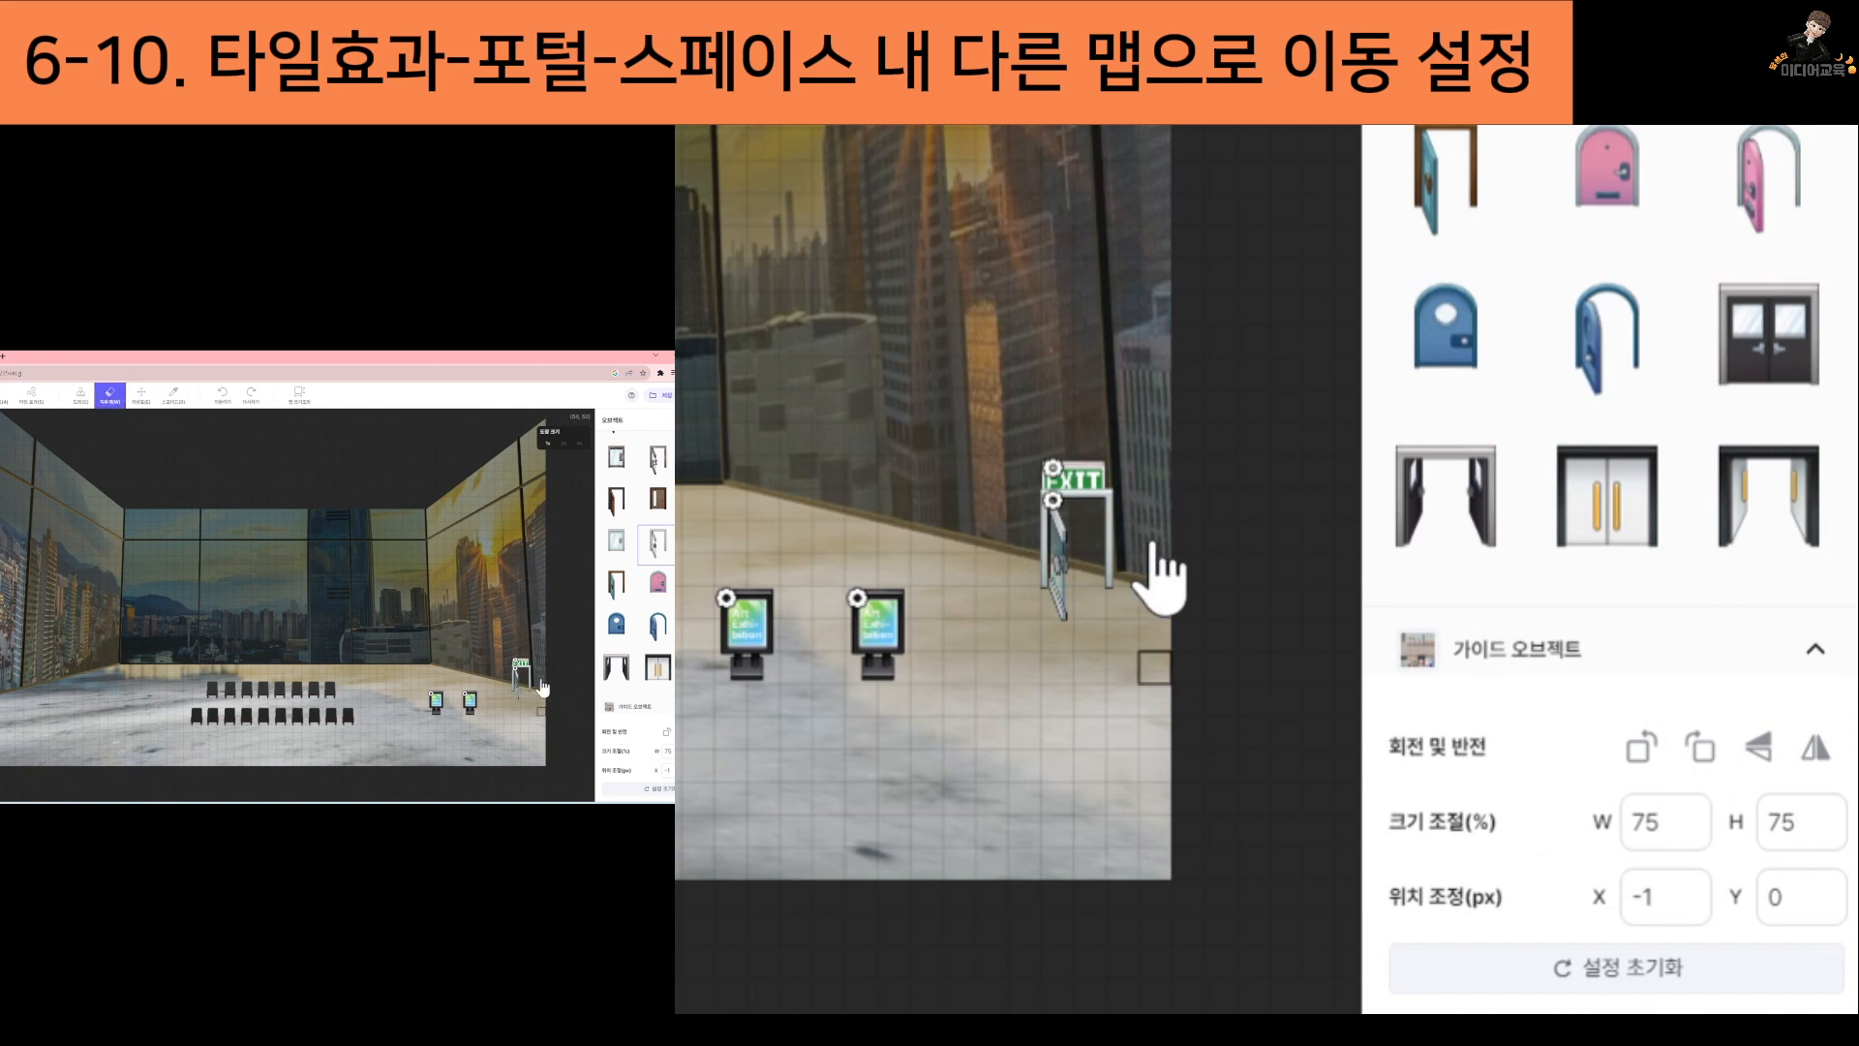
click(1073, 479)
scroll(1690, 465, down, 1)
scroll(1688, 467, down, 10)
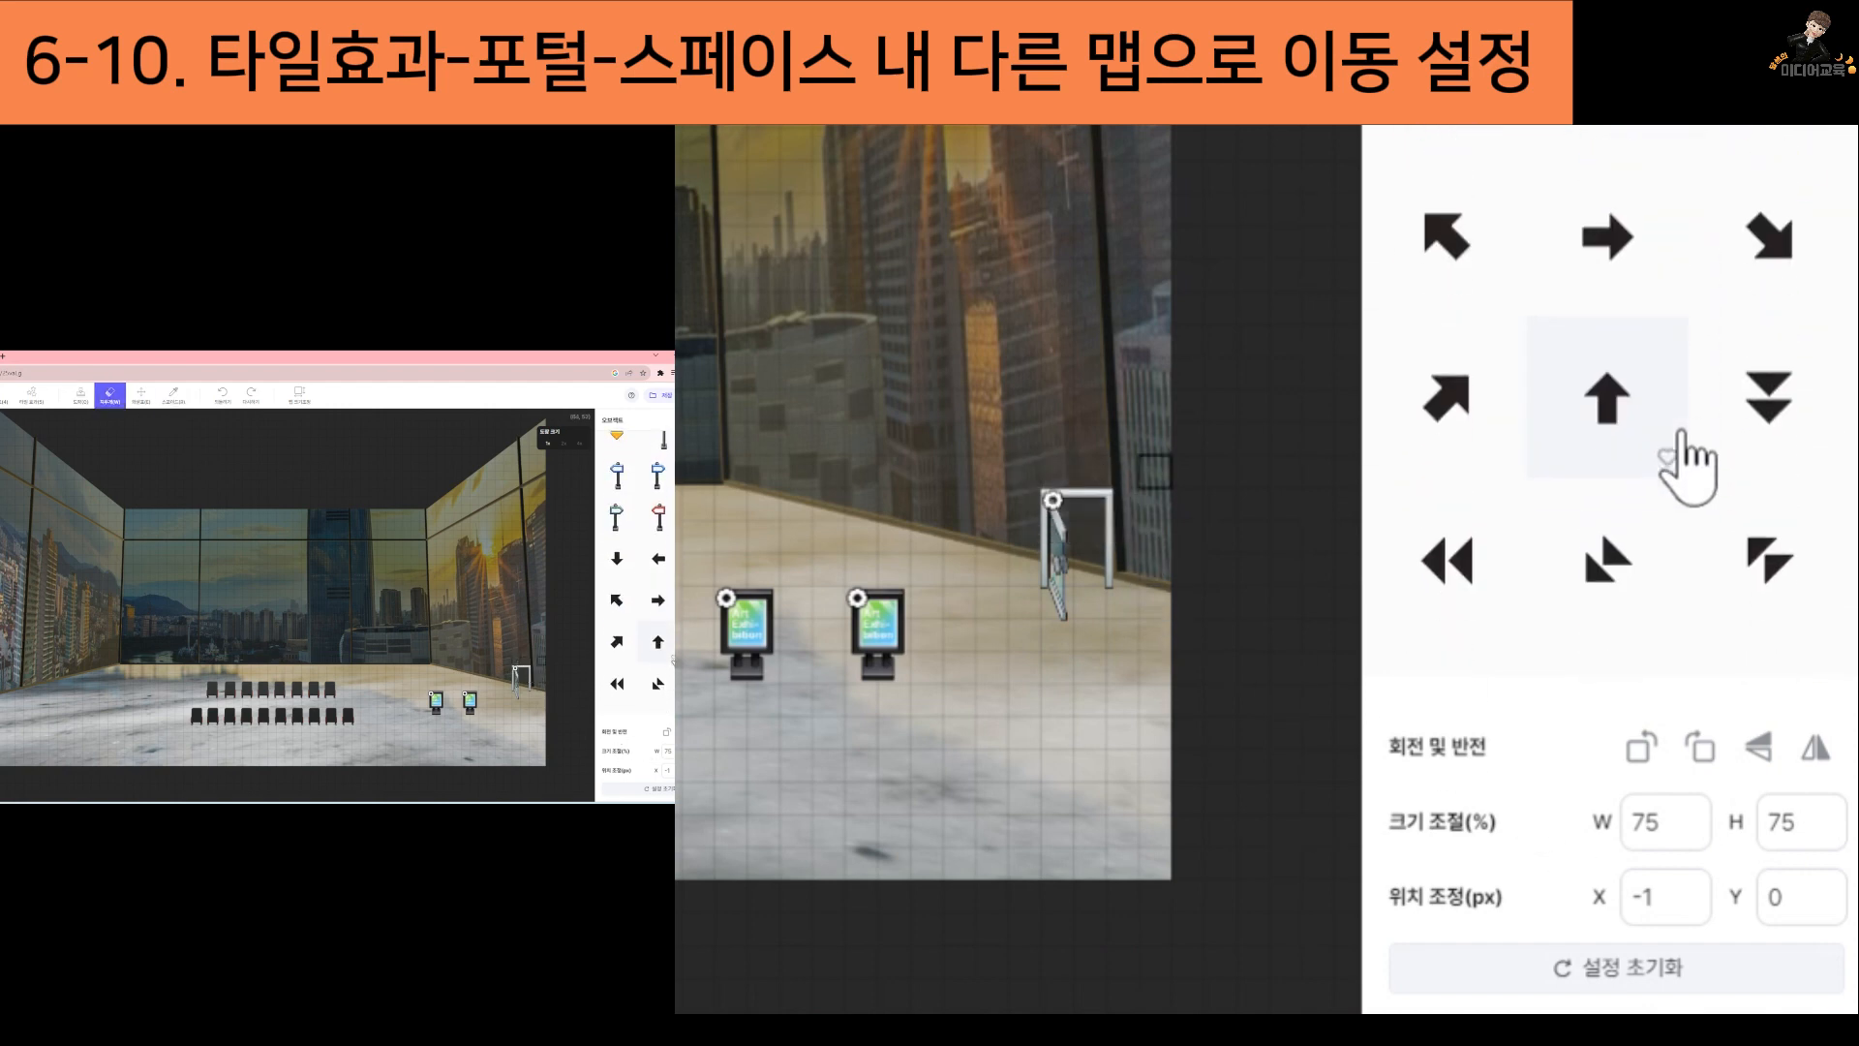
scroll(1690, 465, down, 3)
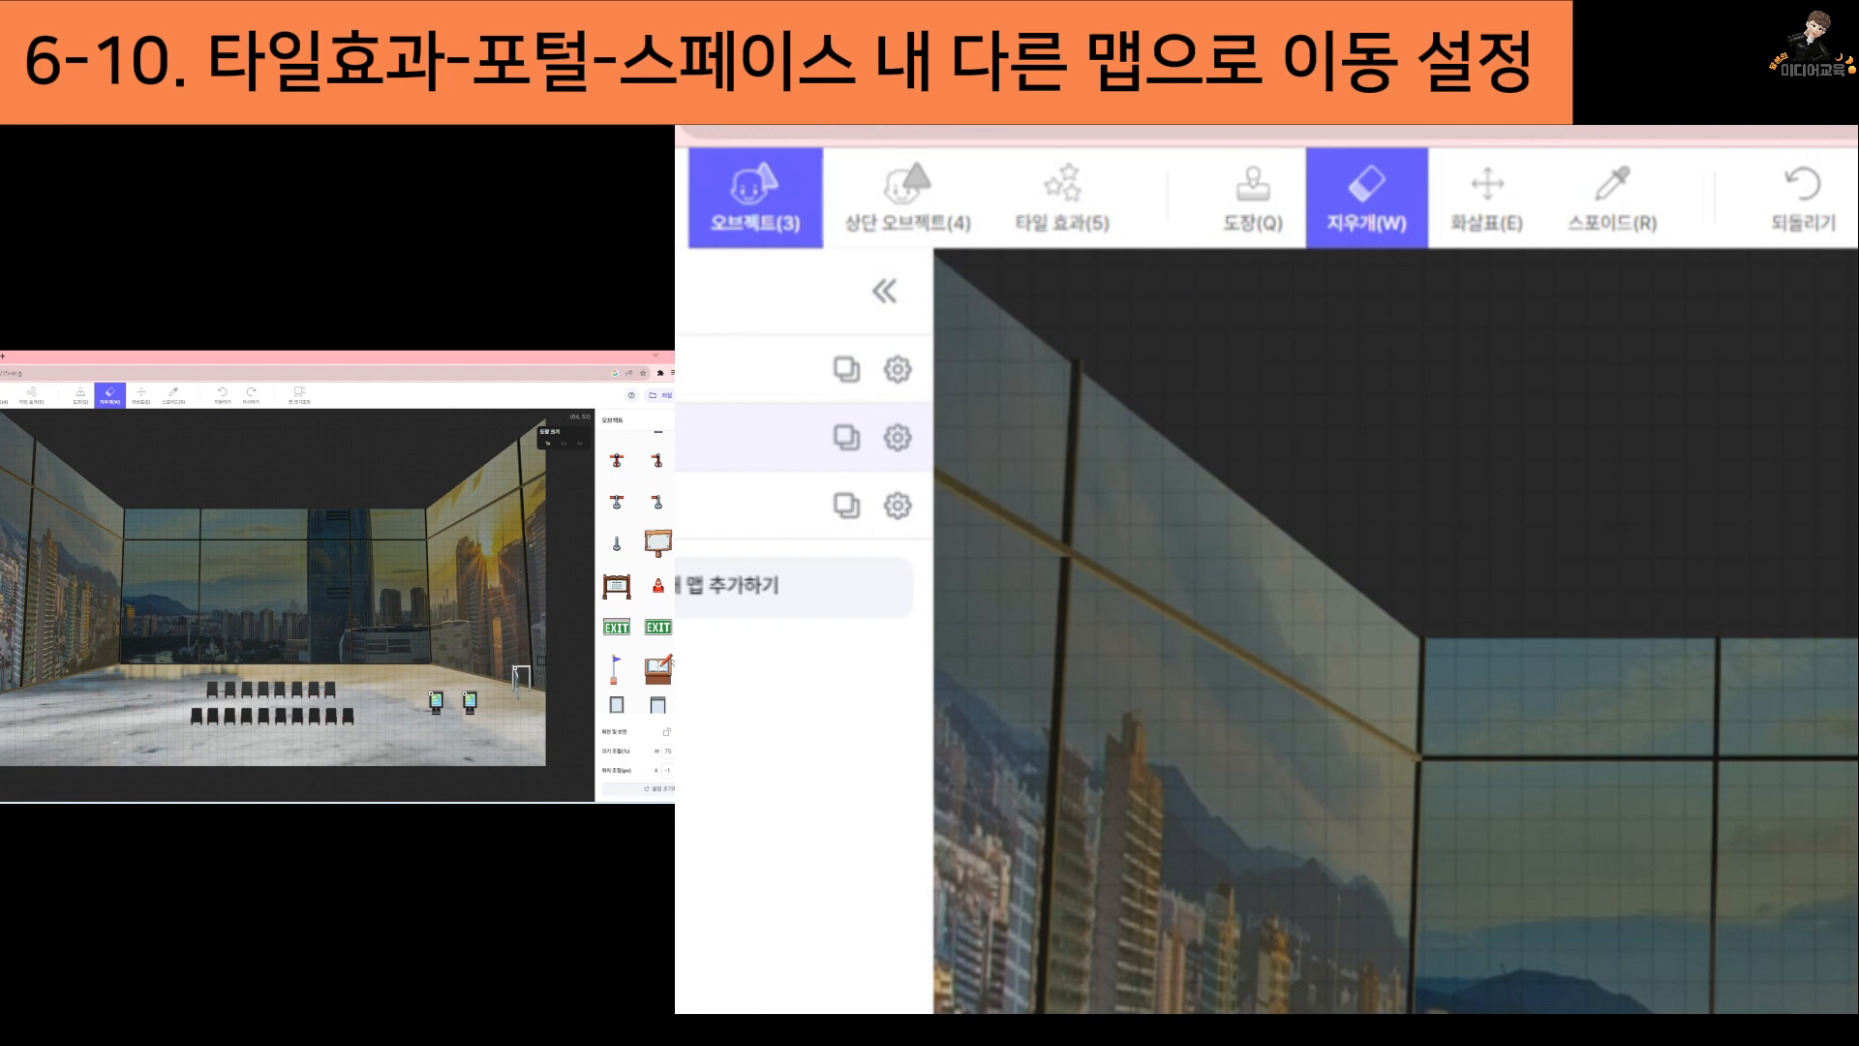
click(615, 632)
click(880, 224)
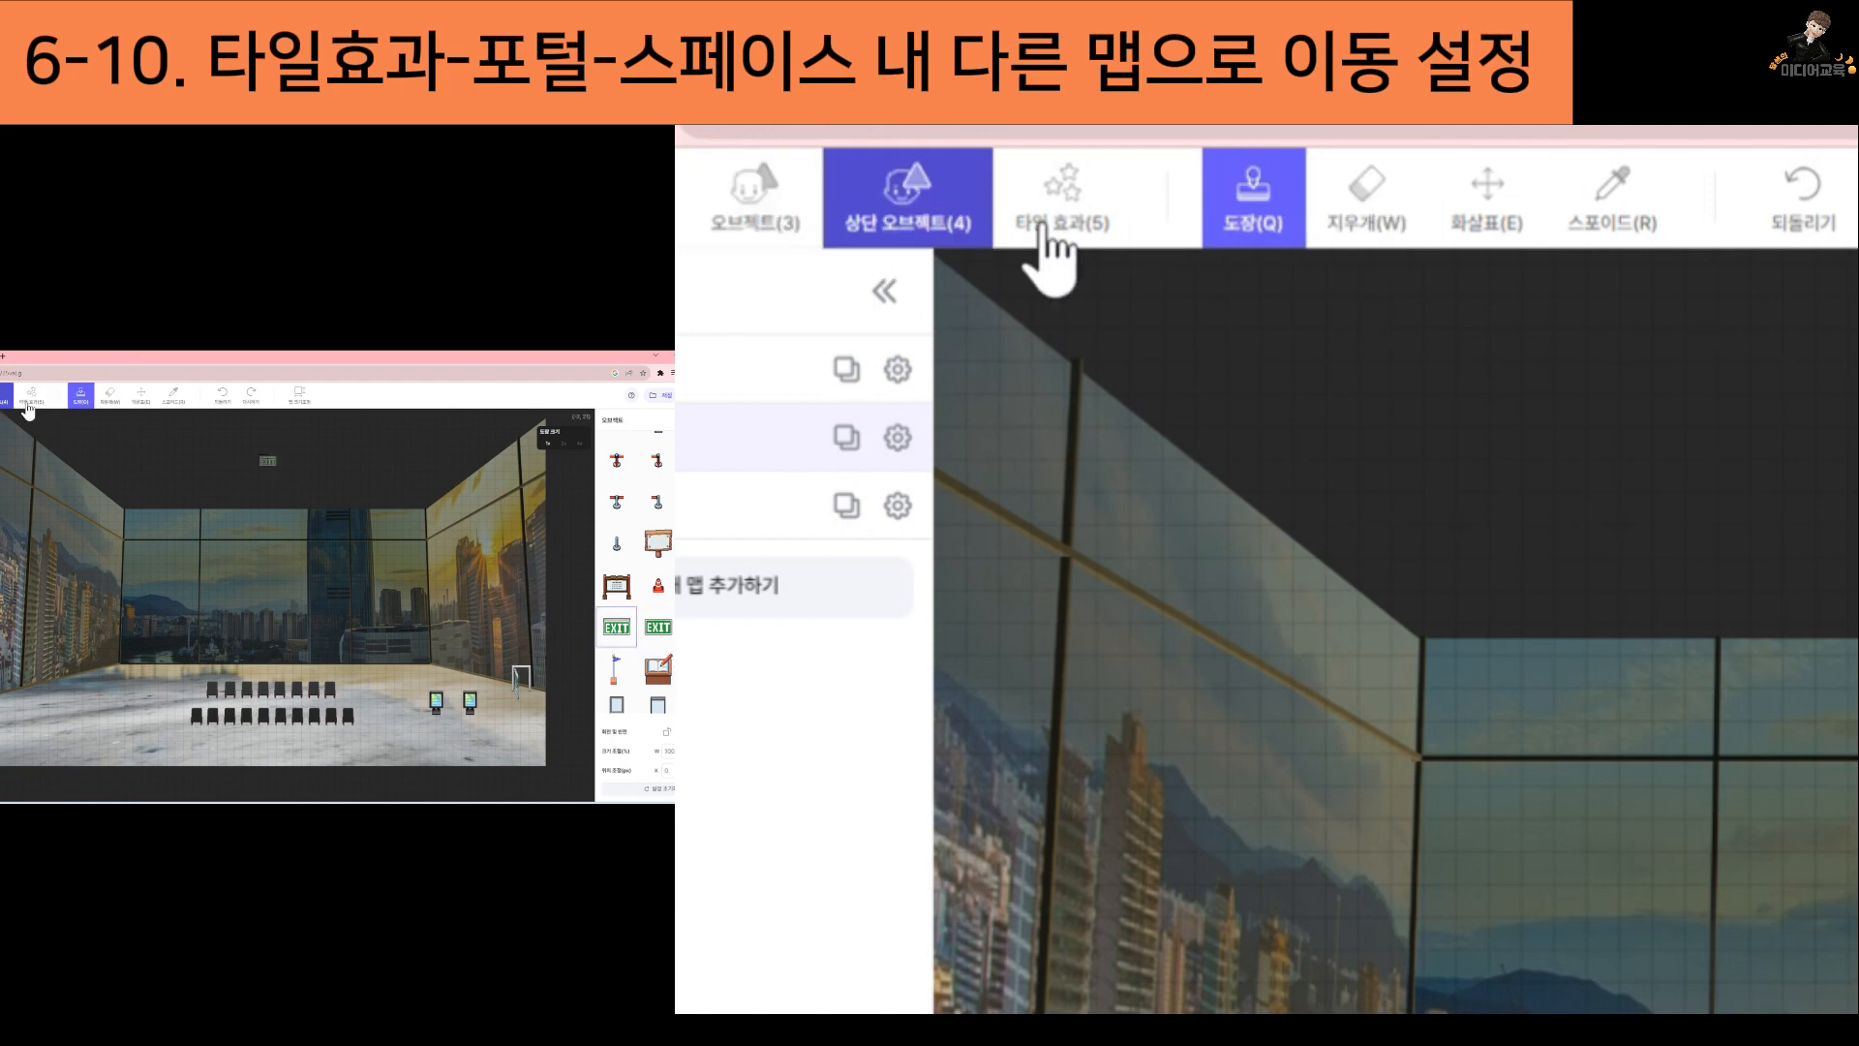
click(520, 657)
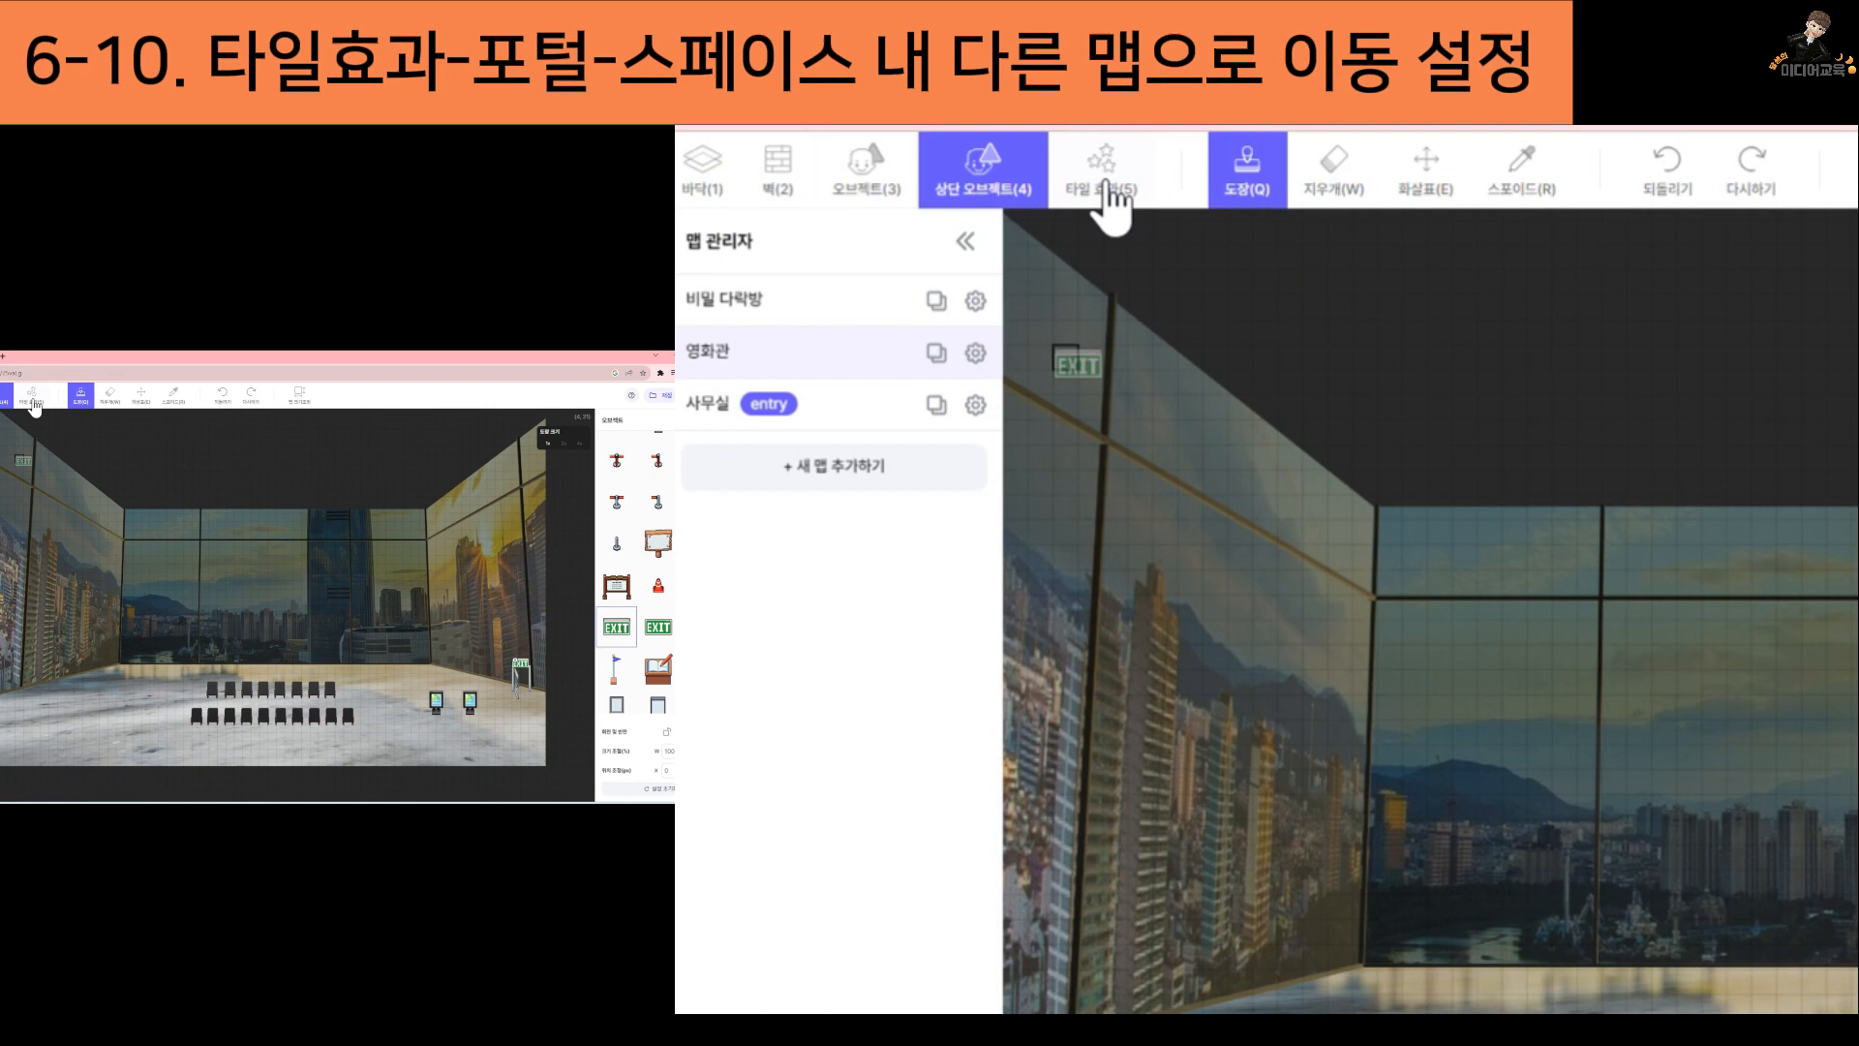
Place a portal at the exit door leading to the 맵 스폰 영역 of 비밀 다락방, using F키를 눌러 이동 and hiding the portal object
click(32, 398)
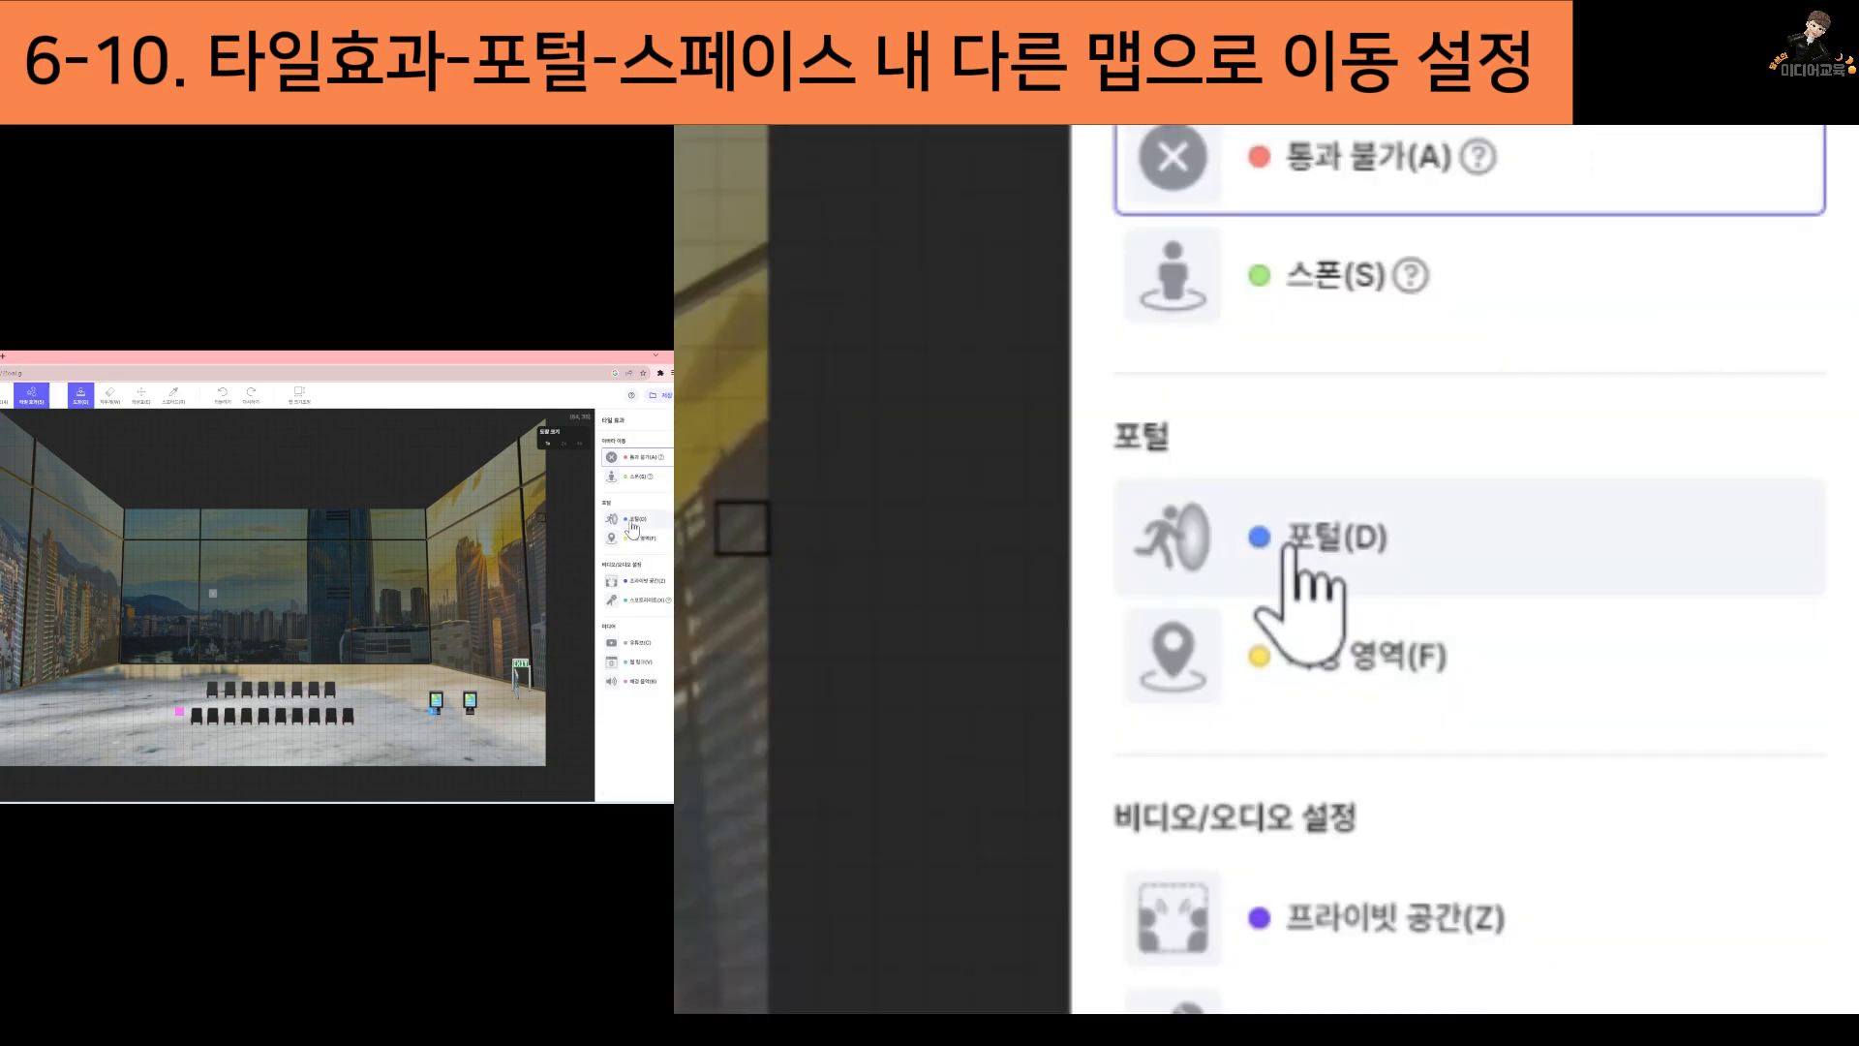
click(632, 524)
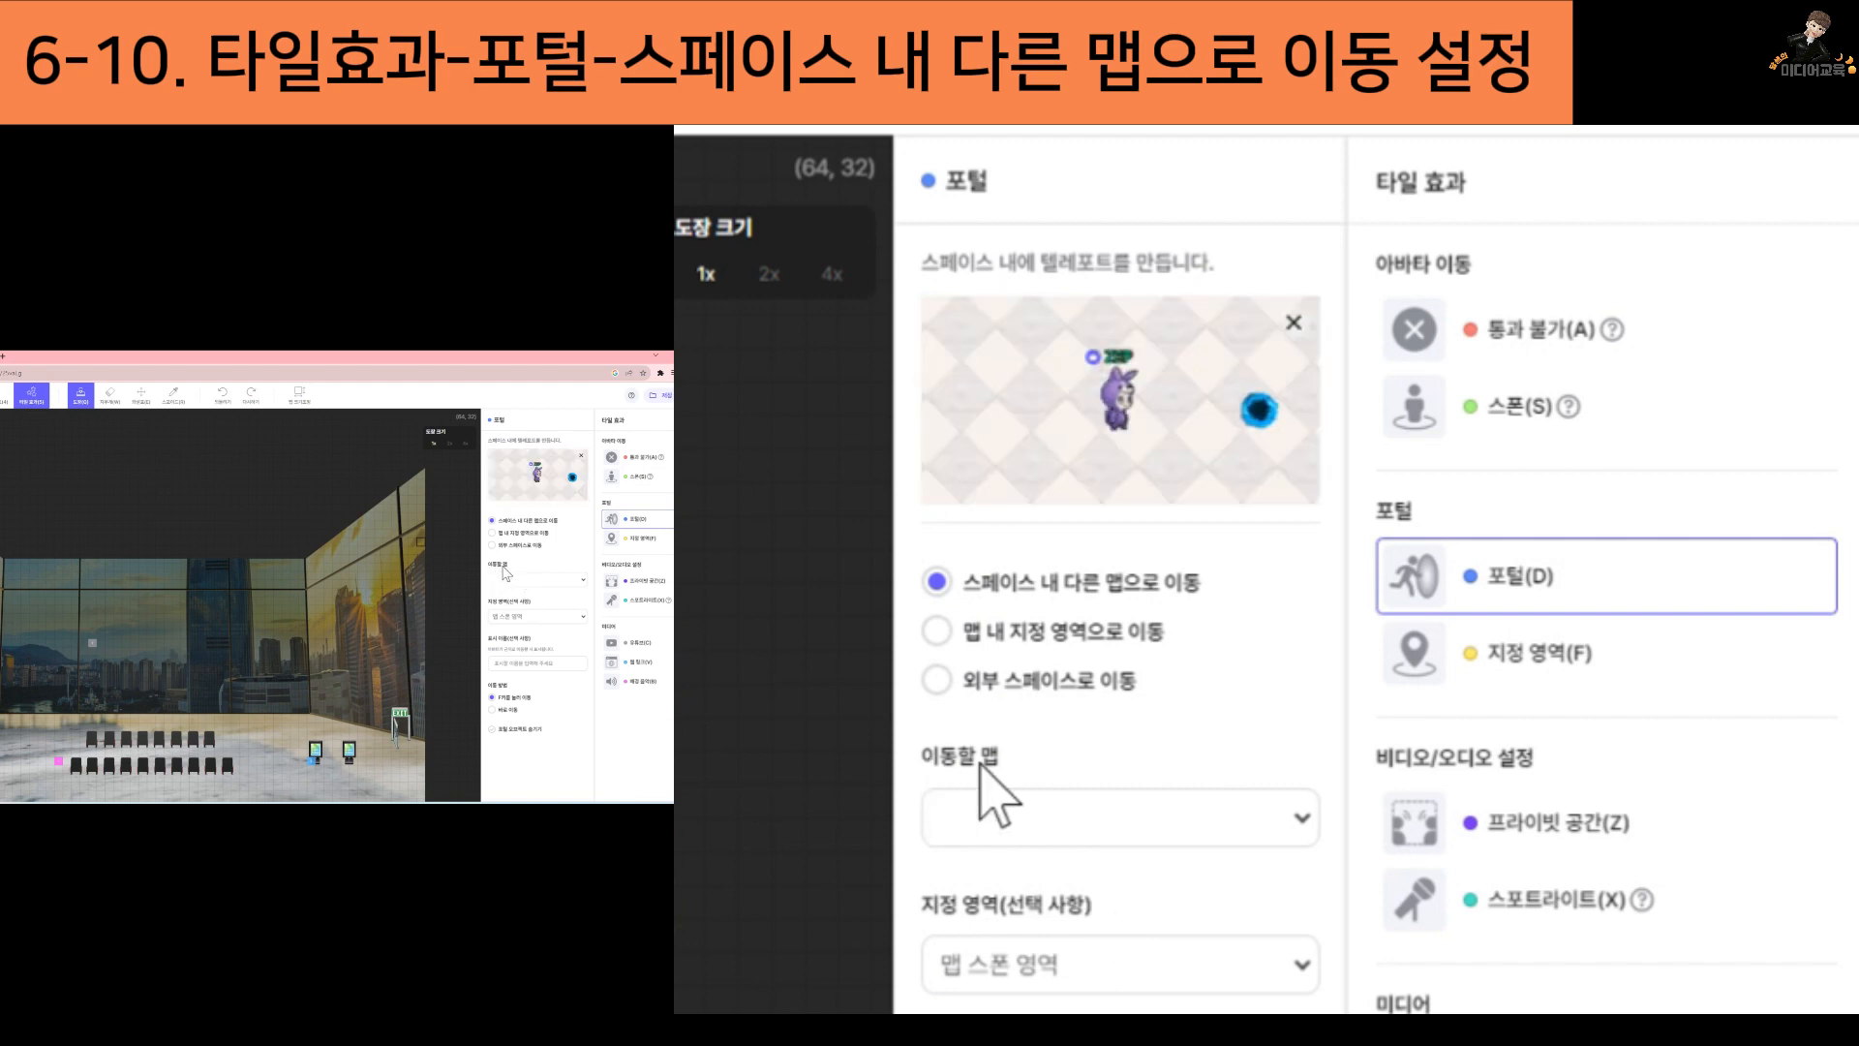
click(583, 580)
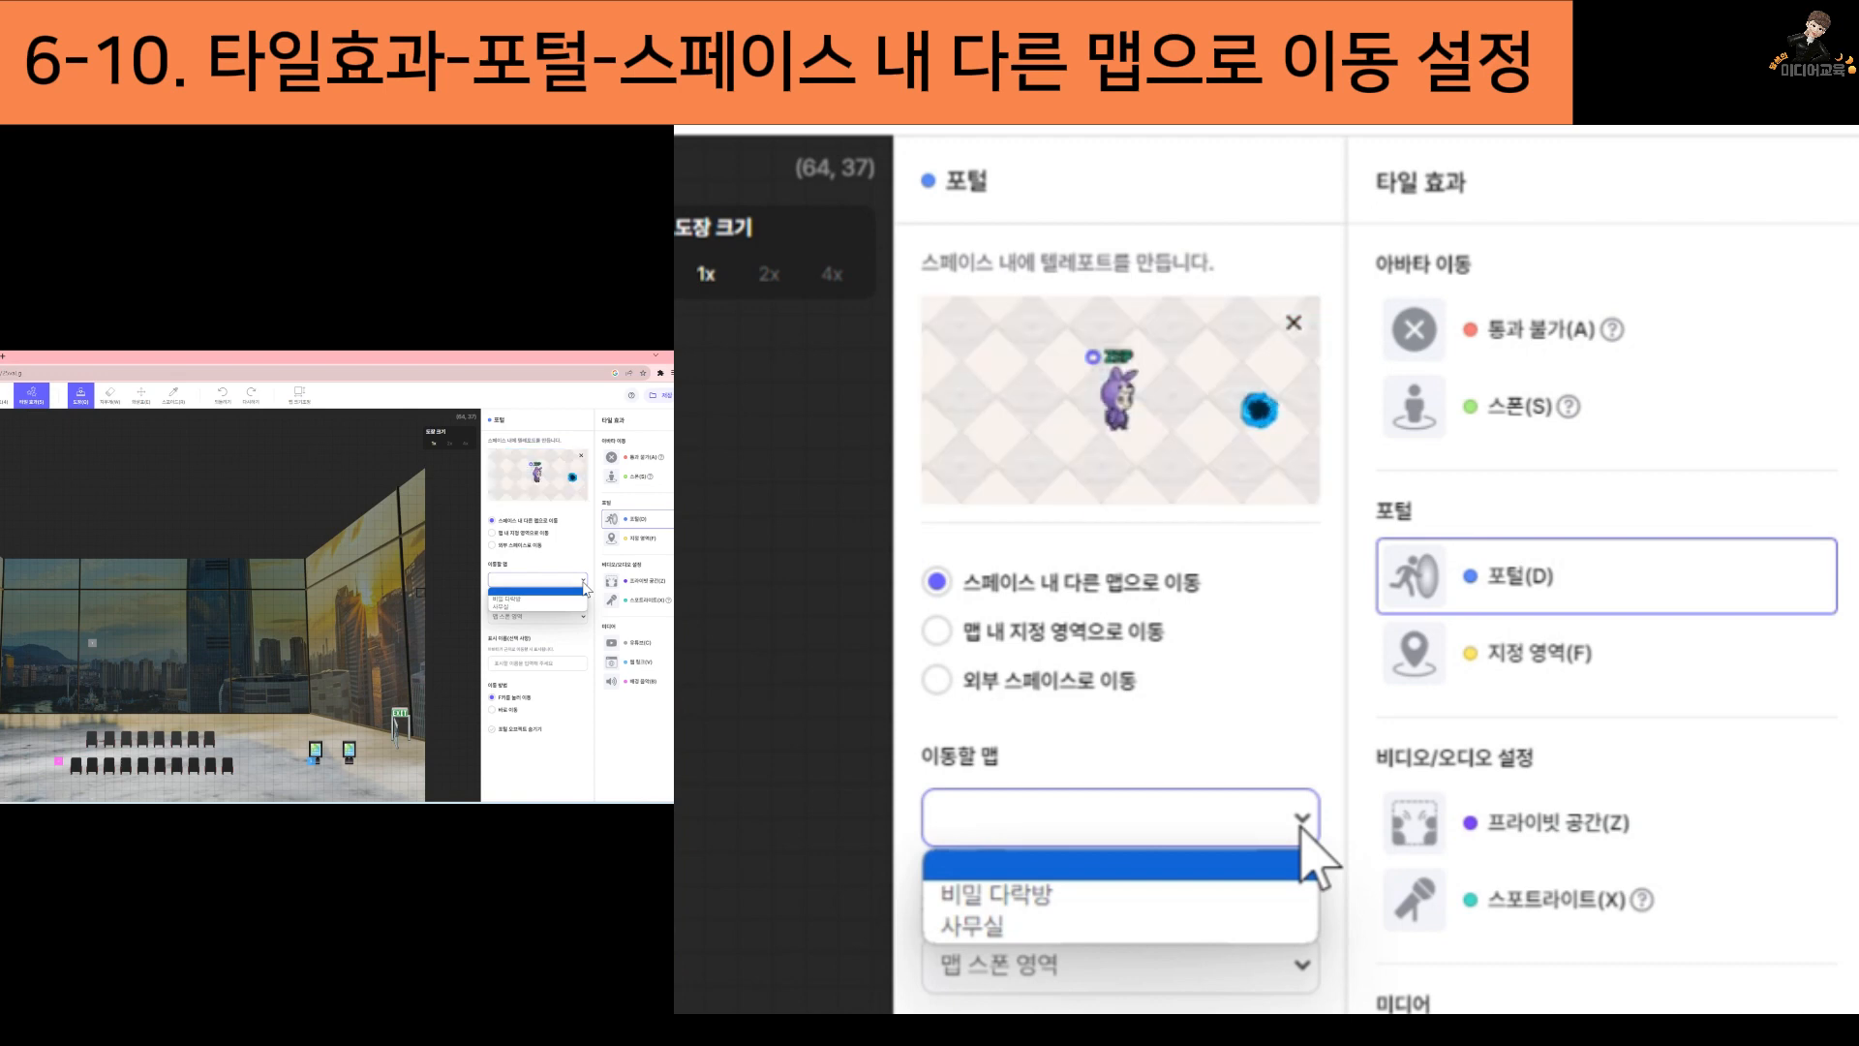
click(988, 898)
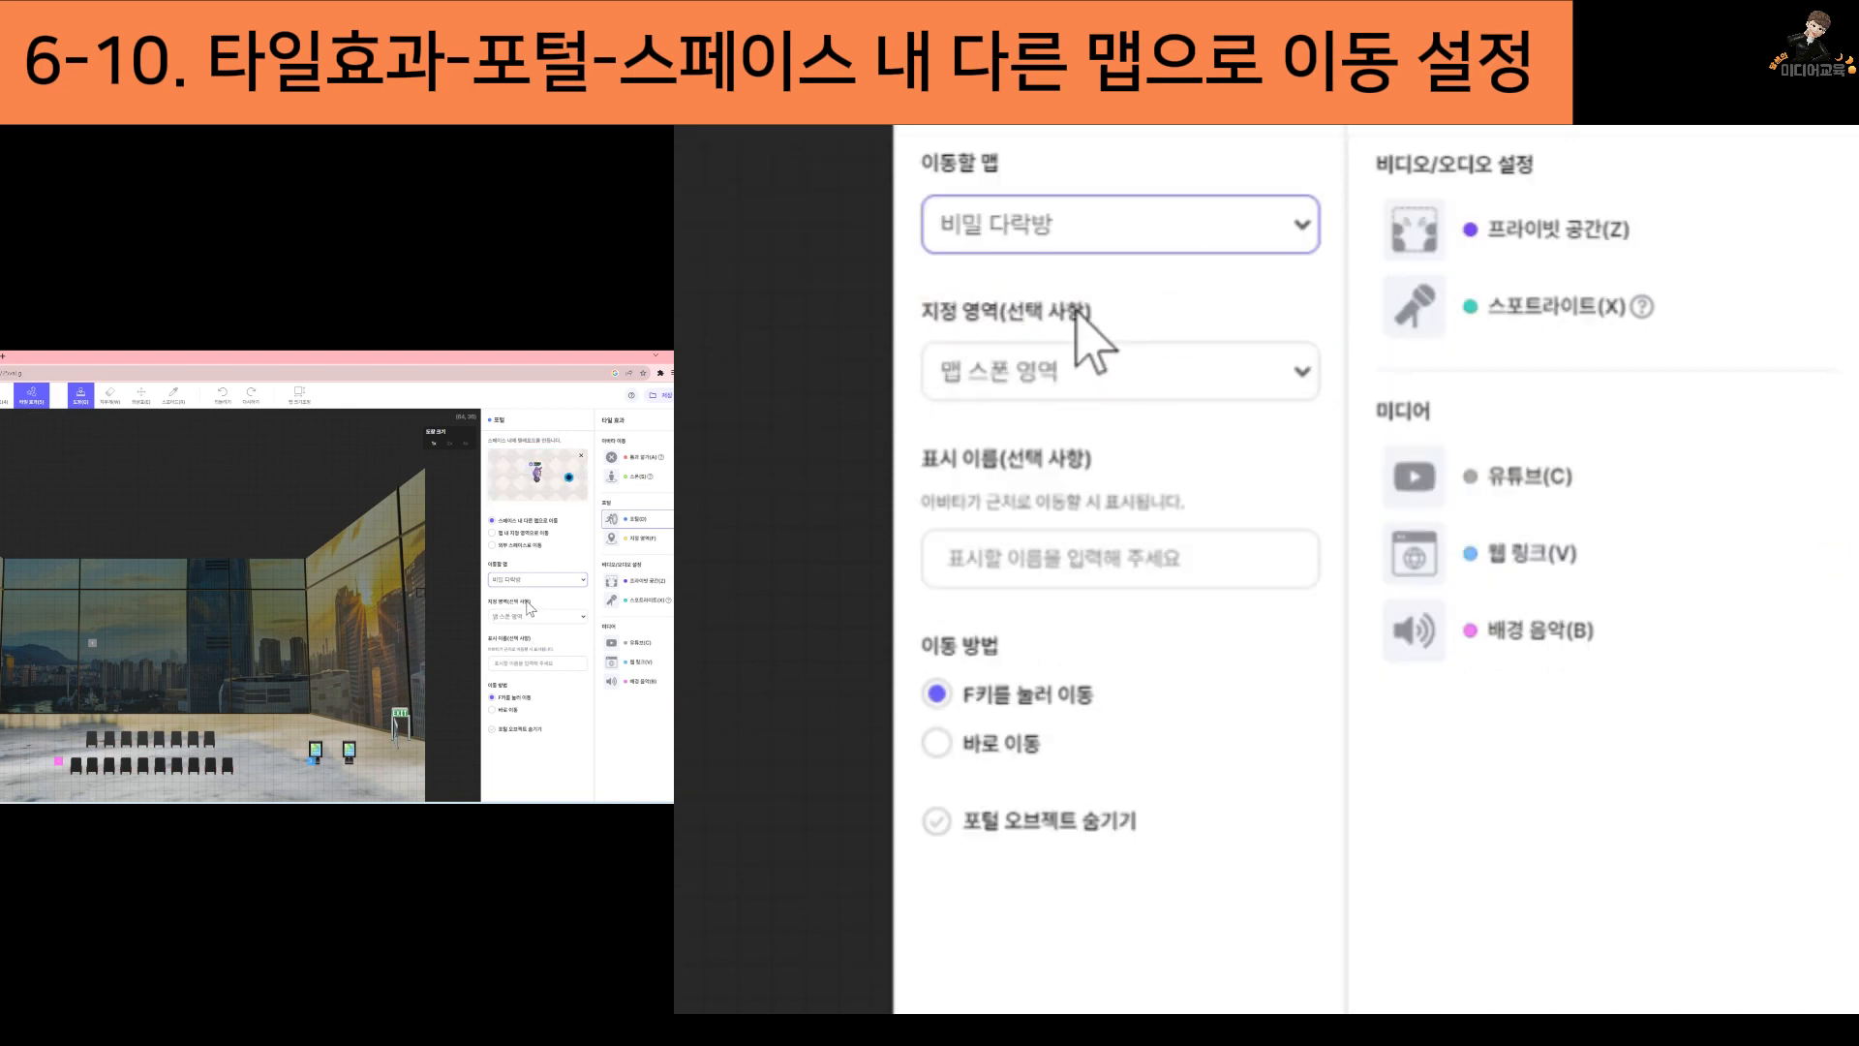
click(1309, 385)
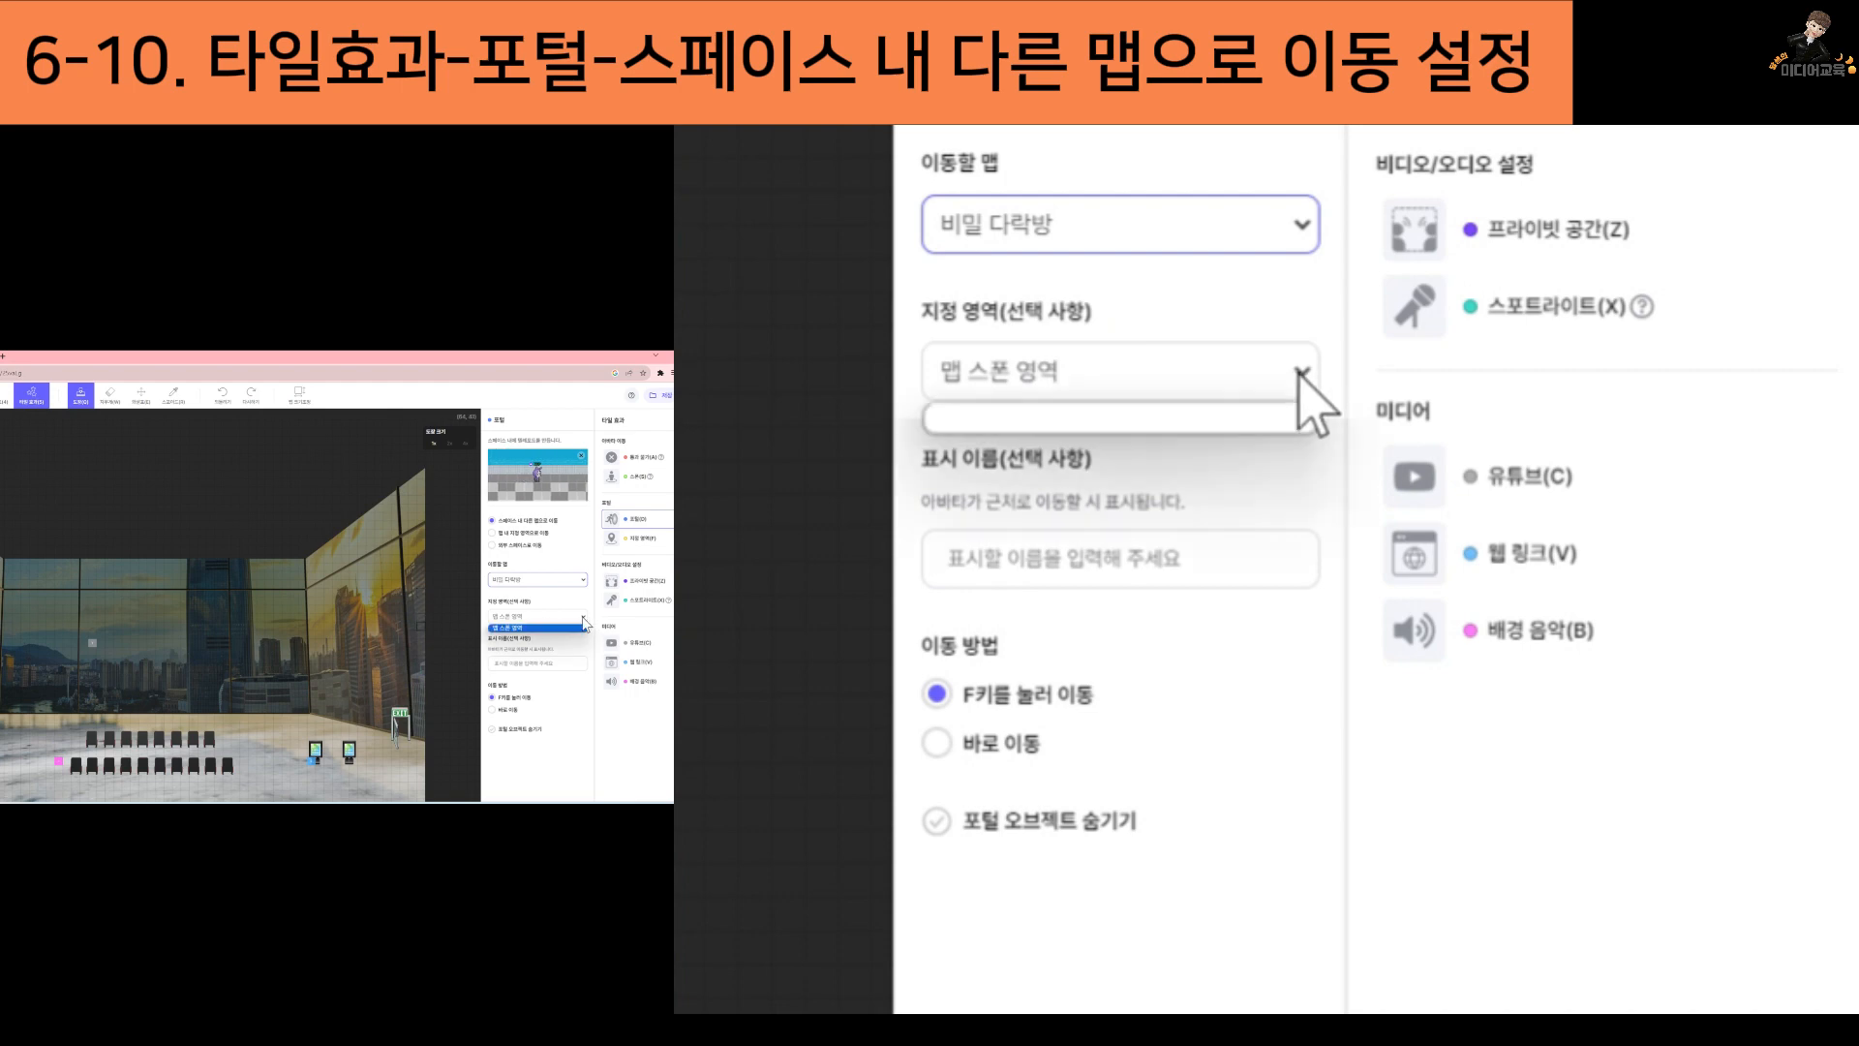
click(1266, 419)
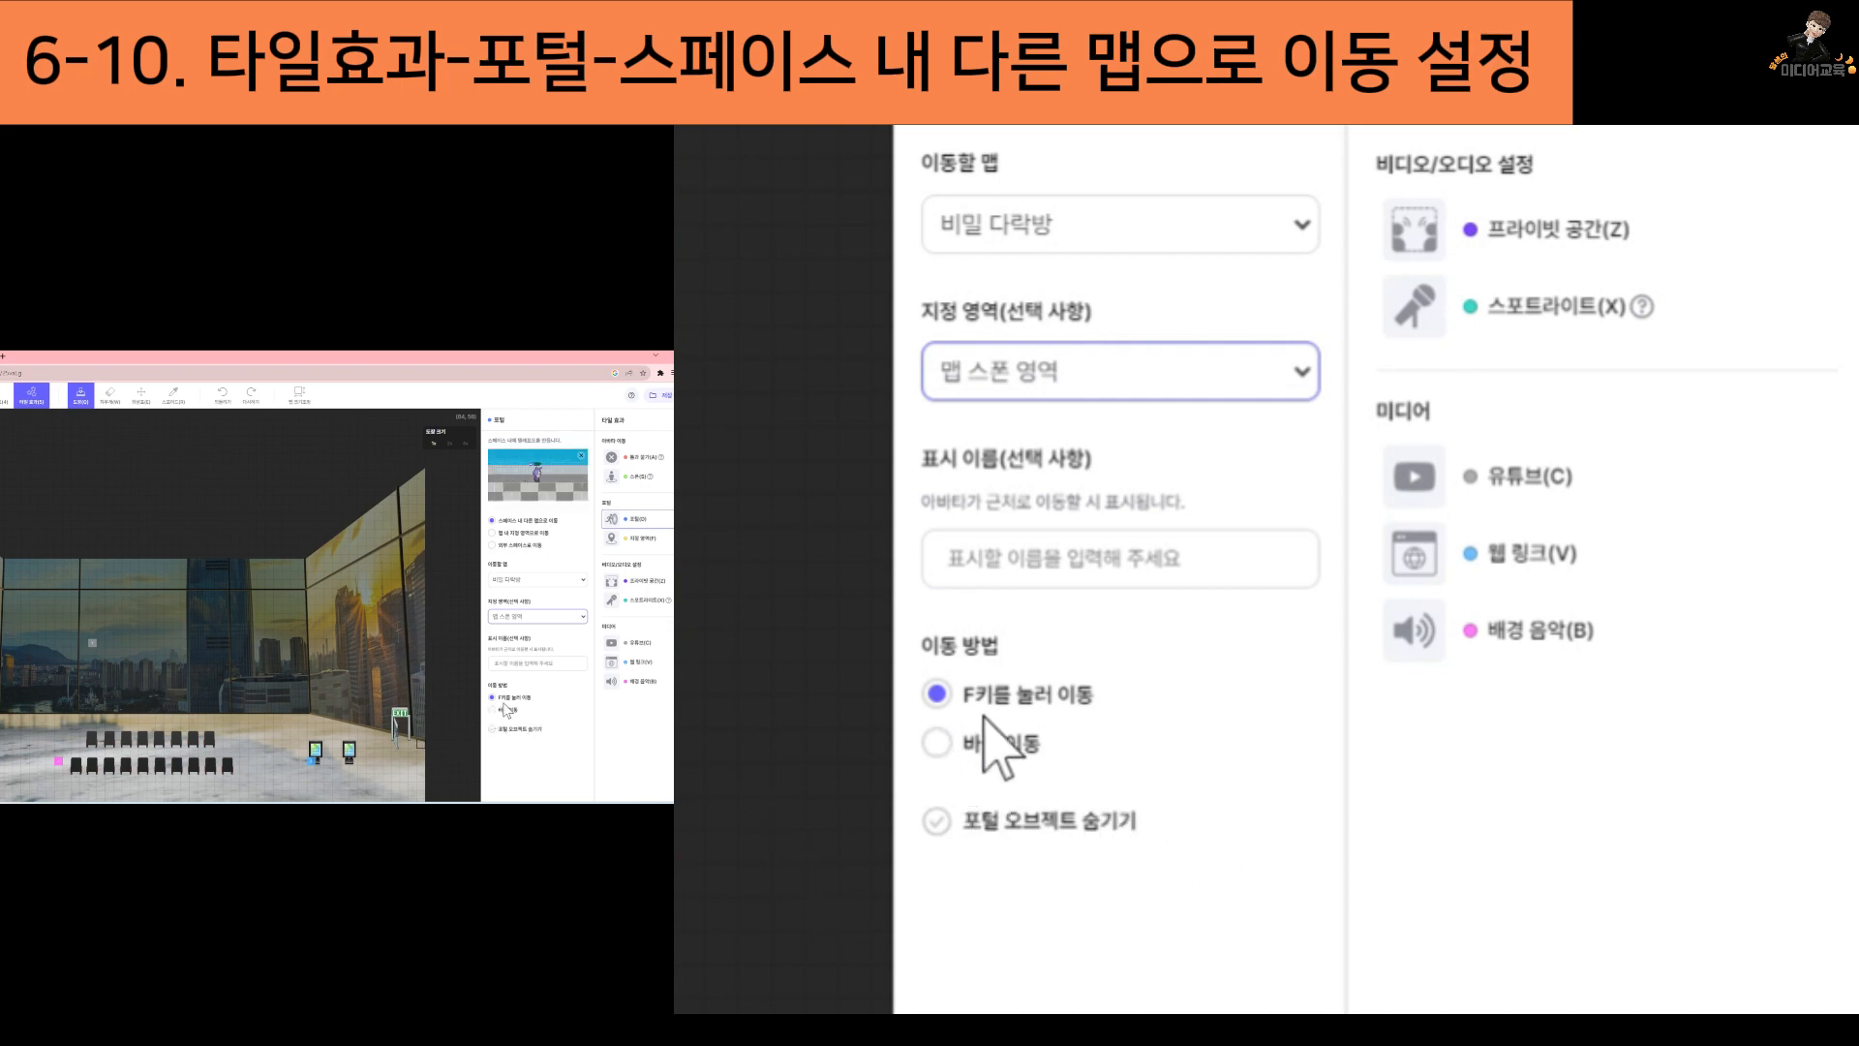
click(938, 694)
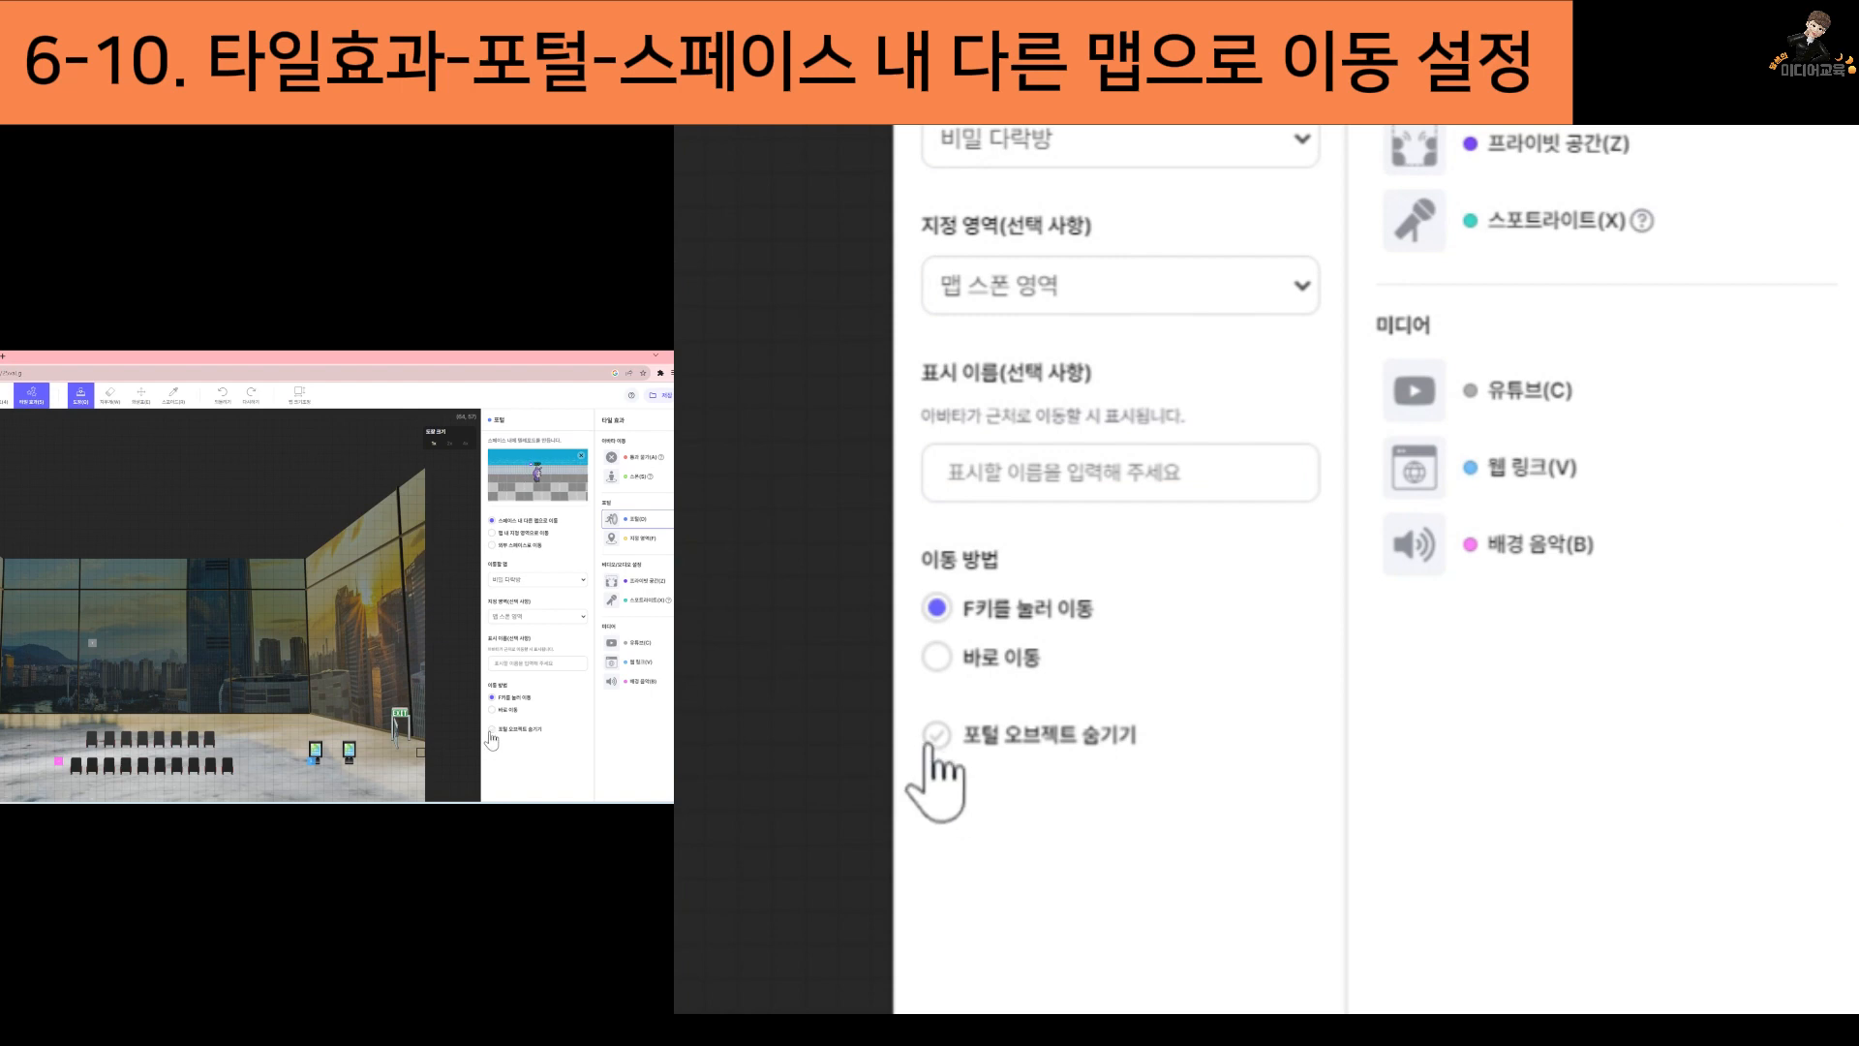
click(491, 730)
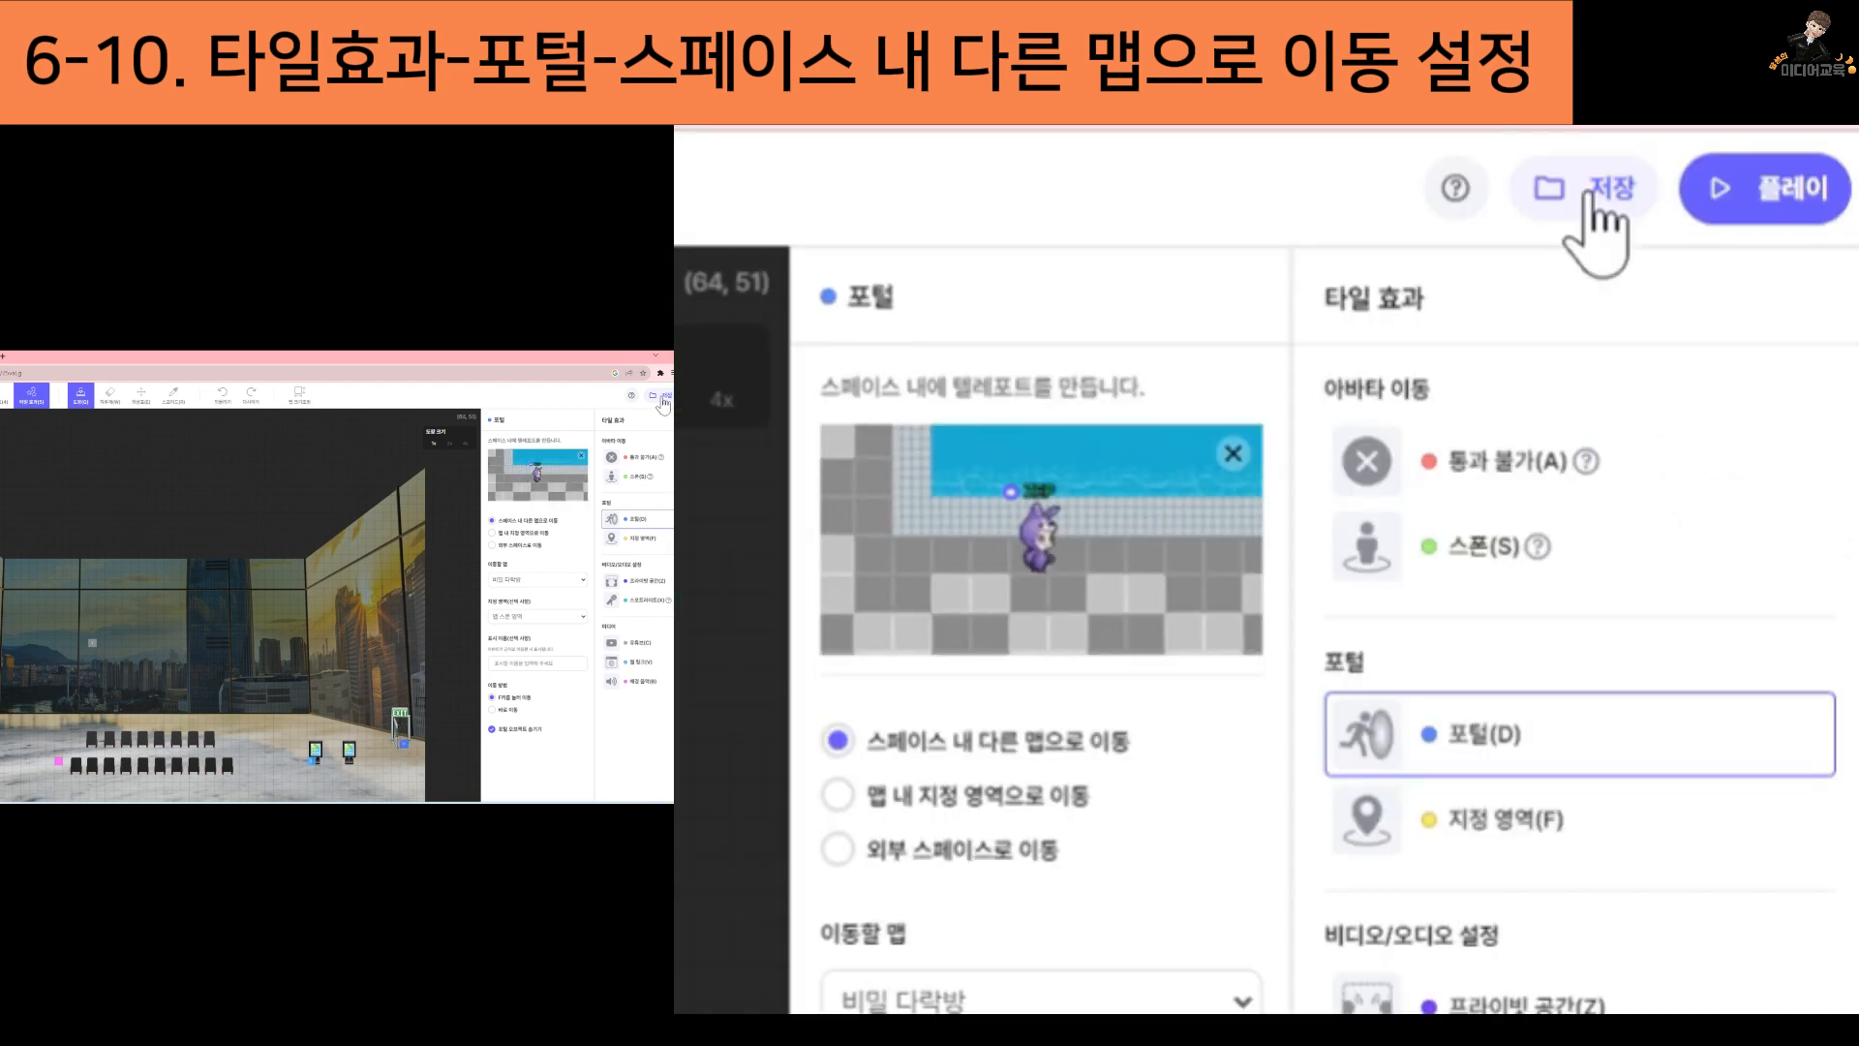
Save the map, play the space, and walk the avatar to the portal at the exit door
click(1588, 191)
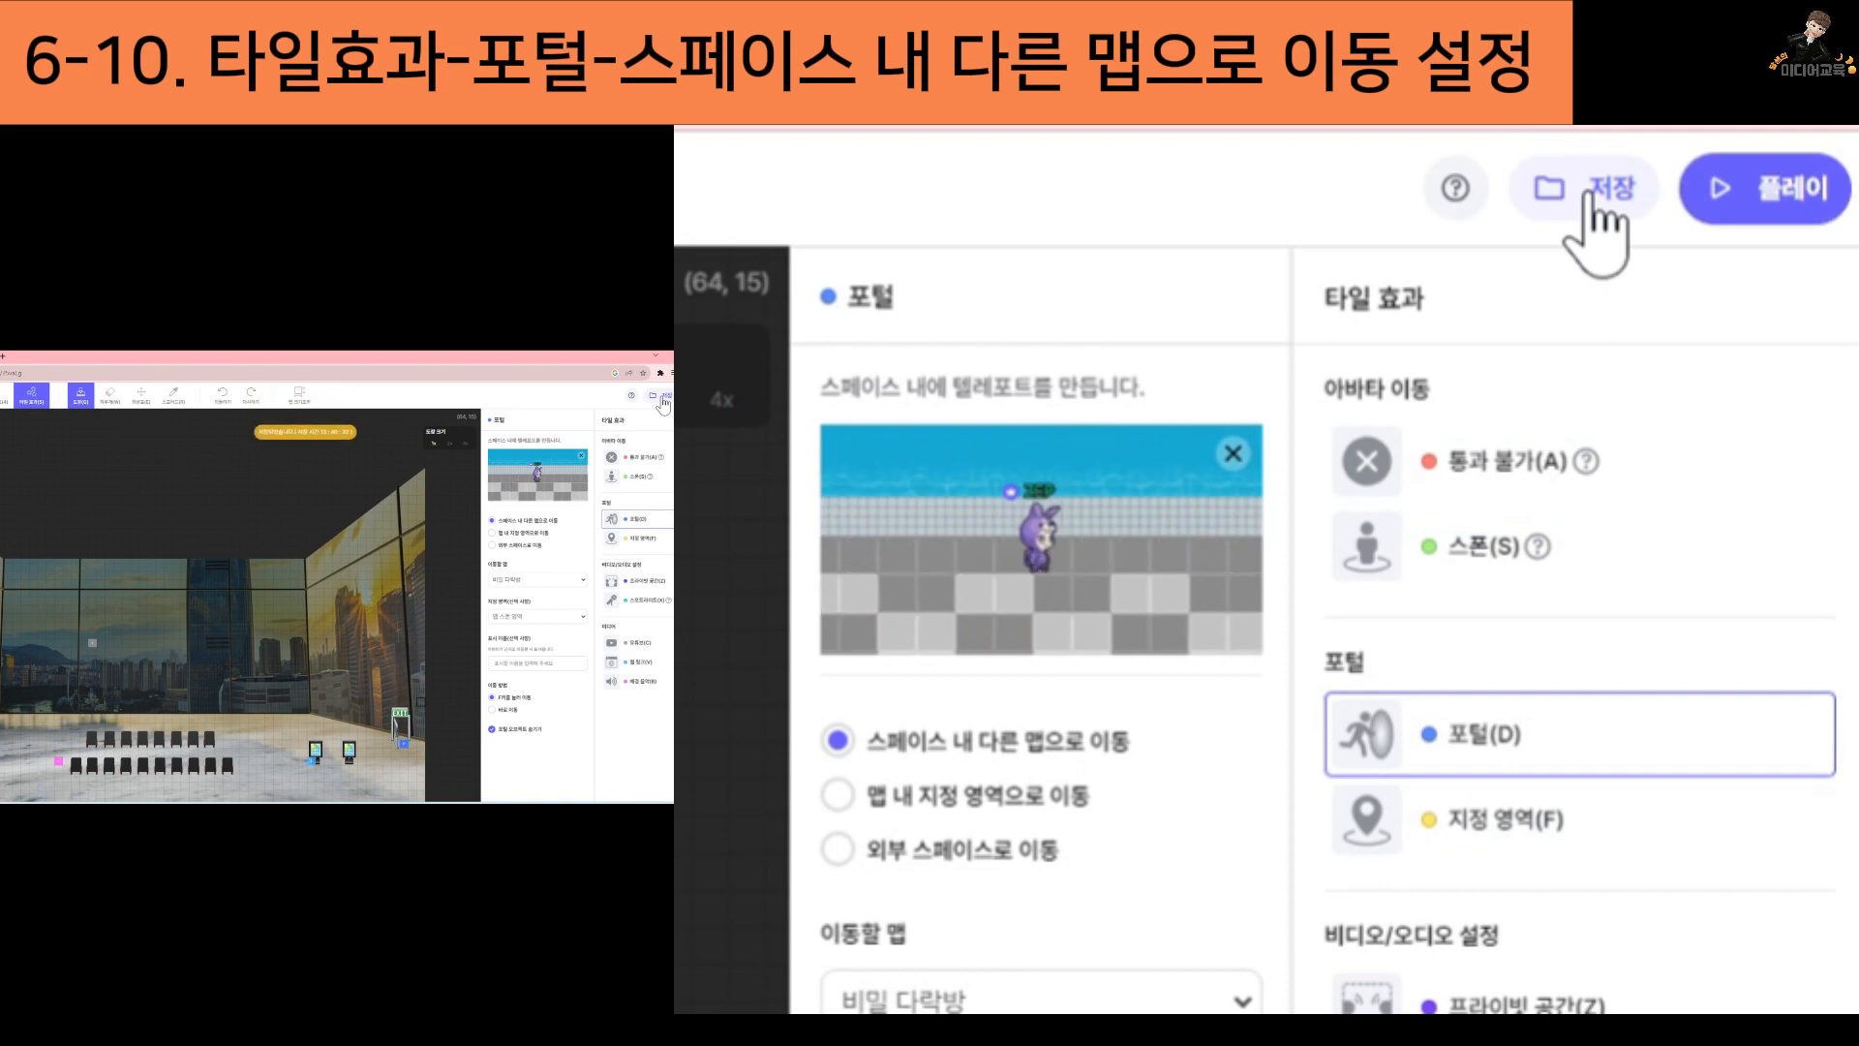
click(1787, 186)
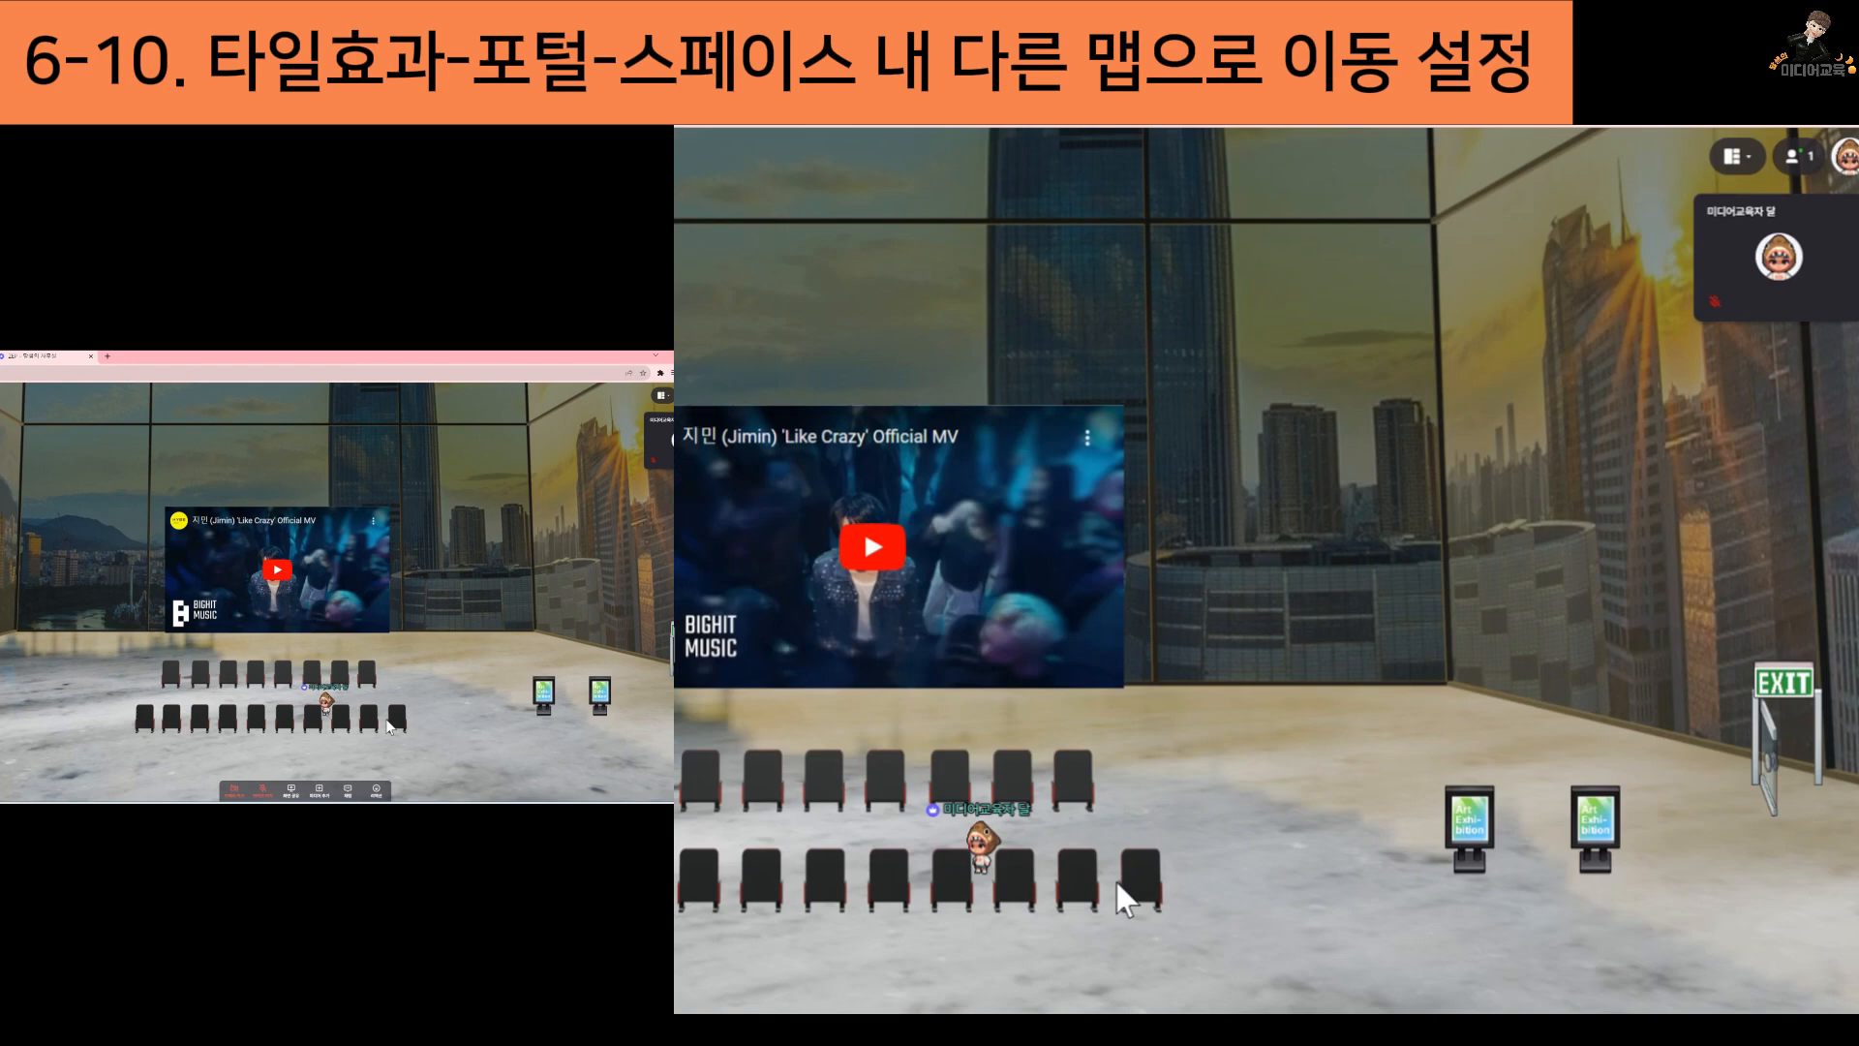
key(Right)
key(Down)
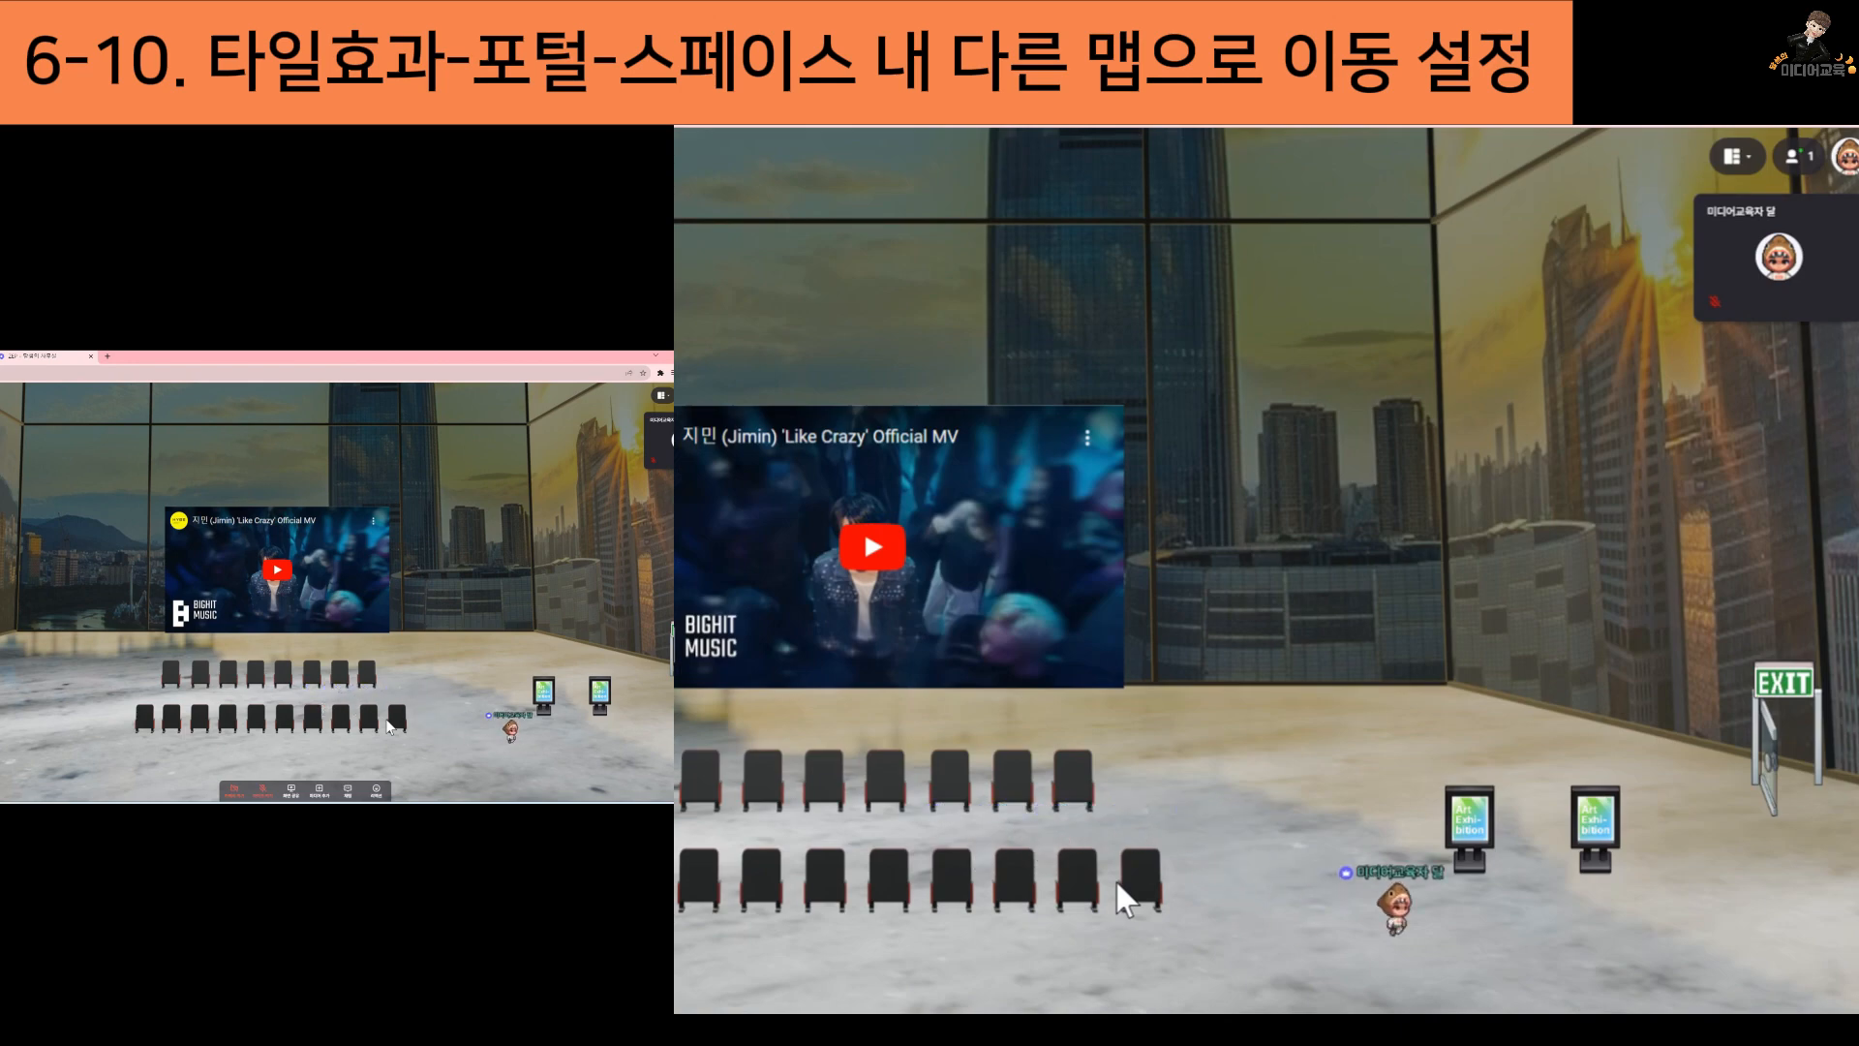
key(Right)
key(Up)
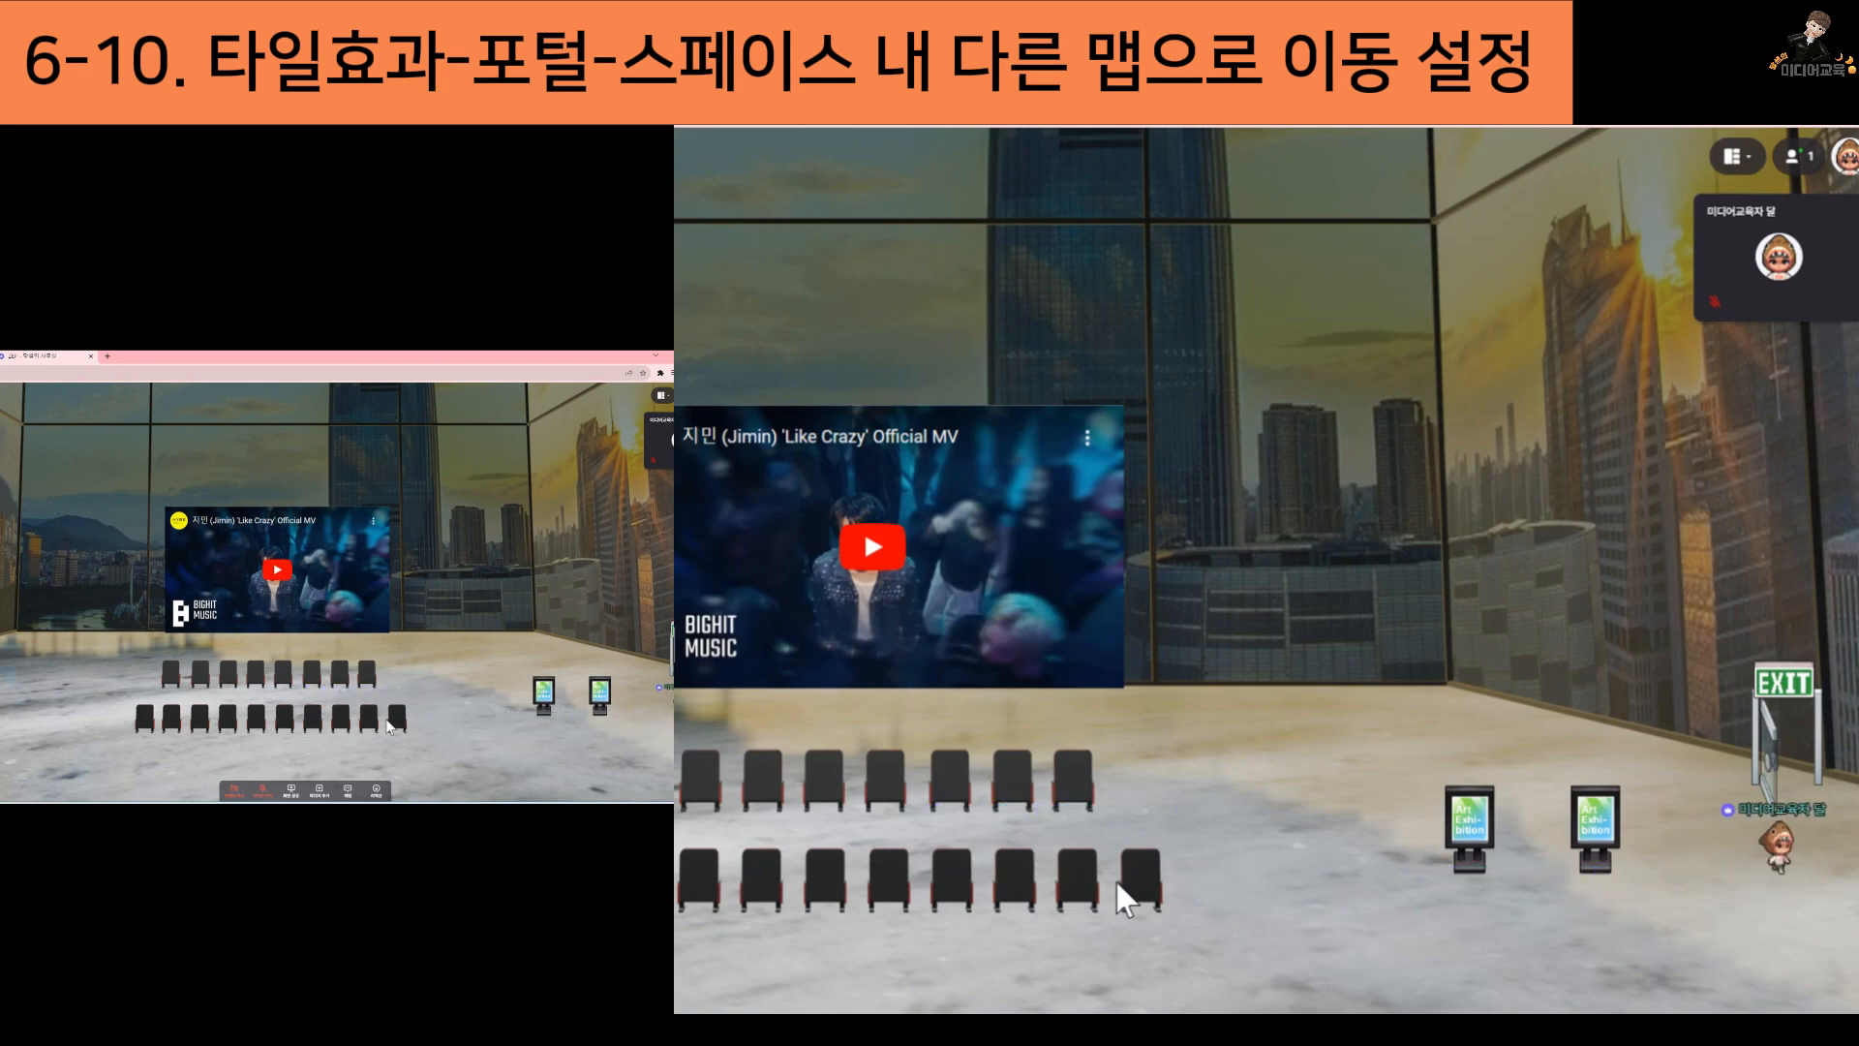
key(Up)
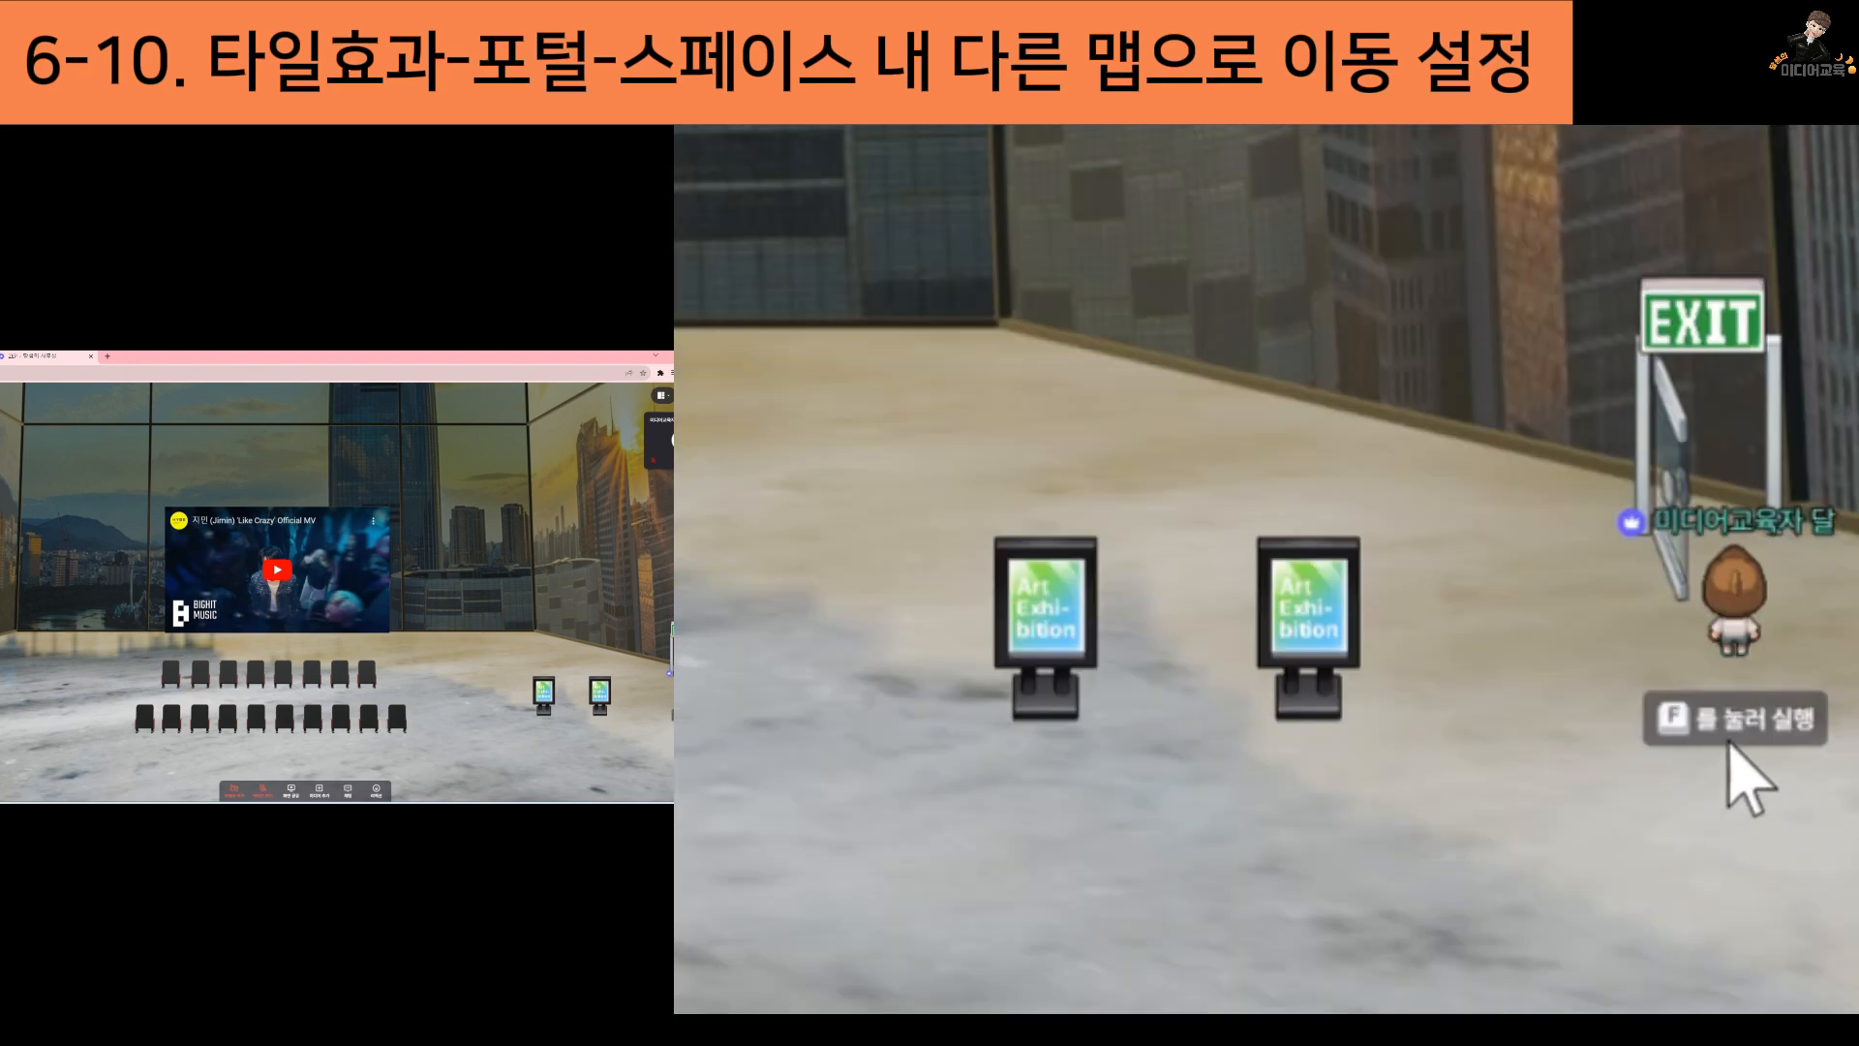
Run the exit door's portal to move the avatar to 비밀 다락방, and close the chat window there
click(1728, 742)
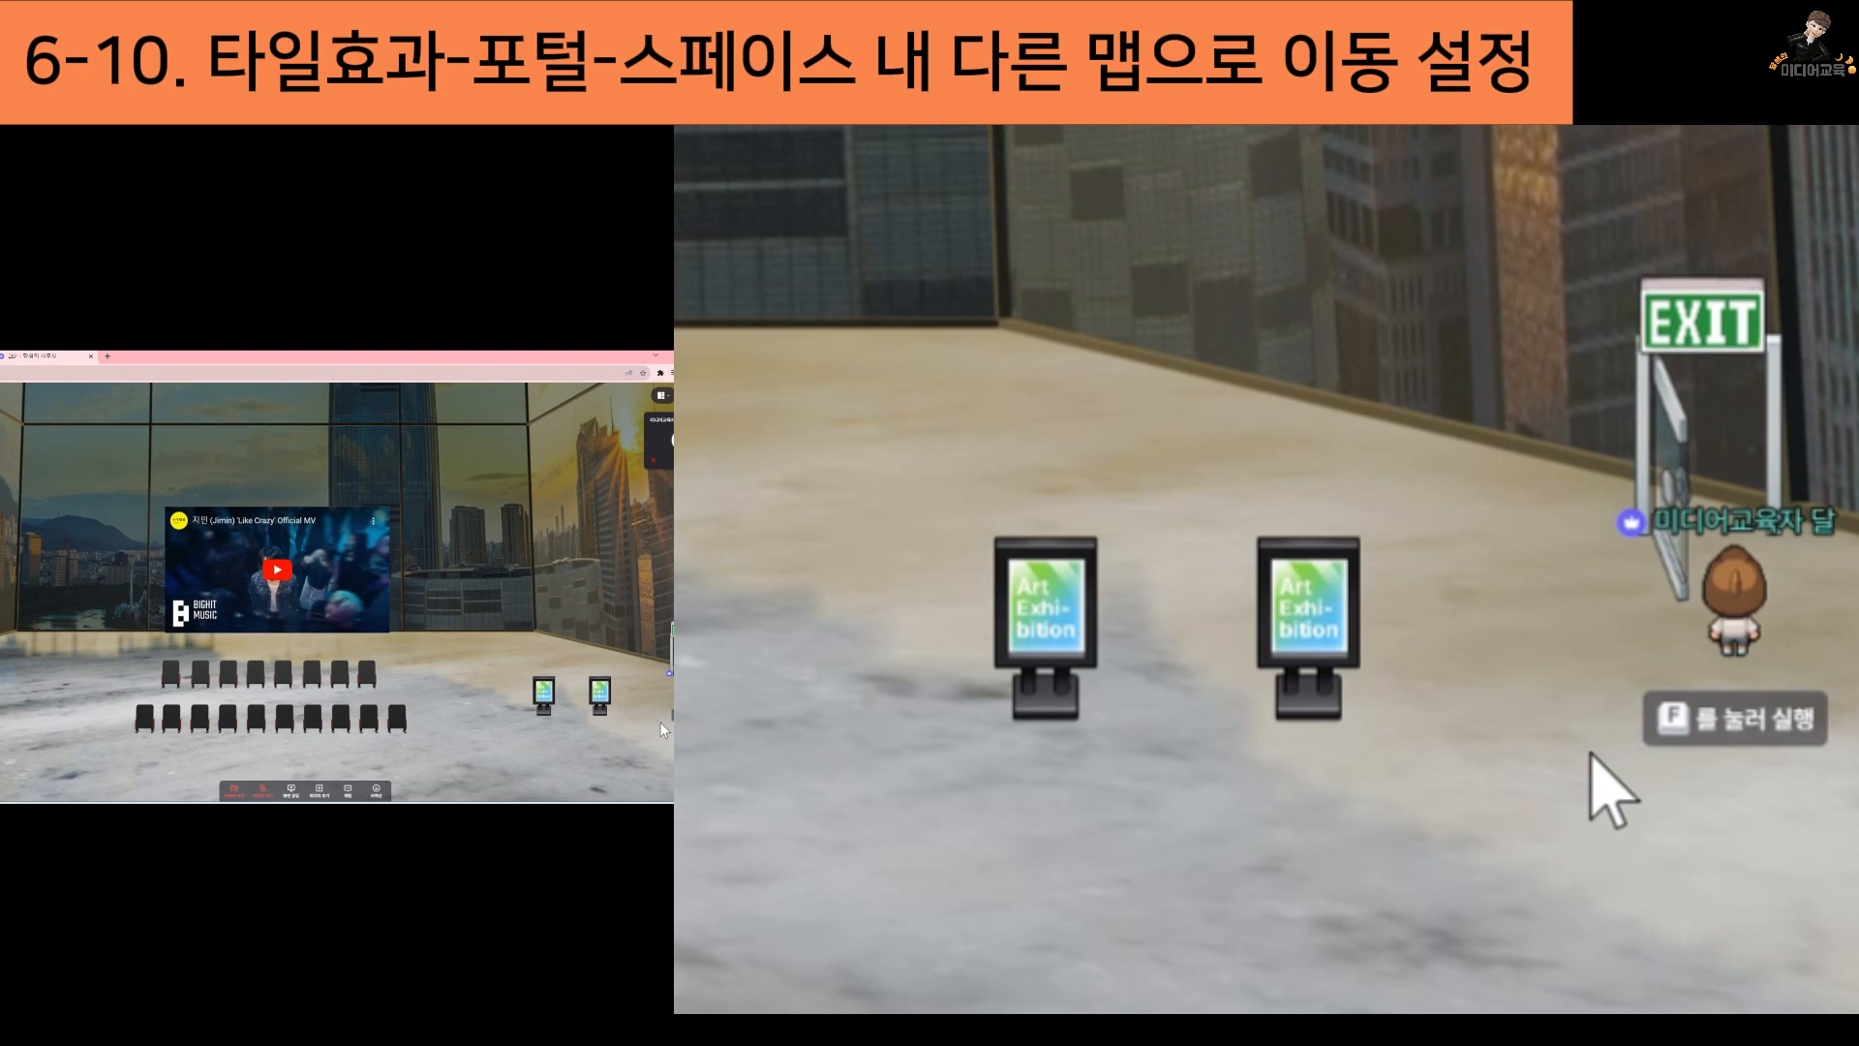
key(f)
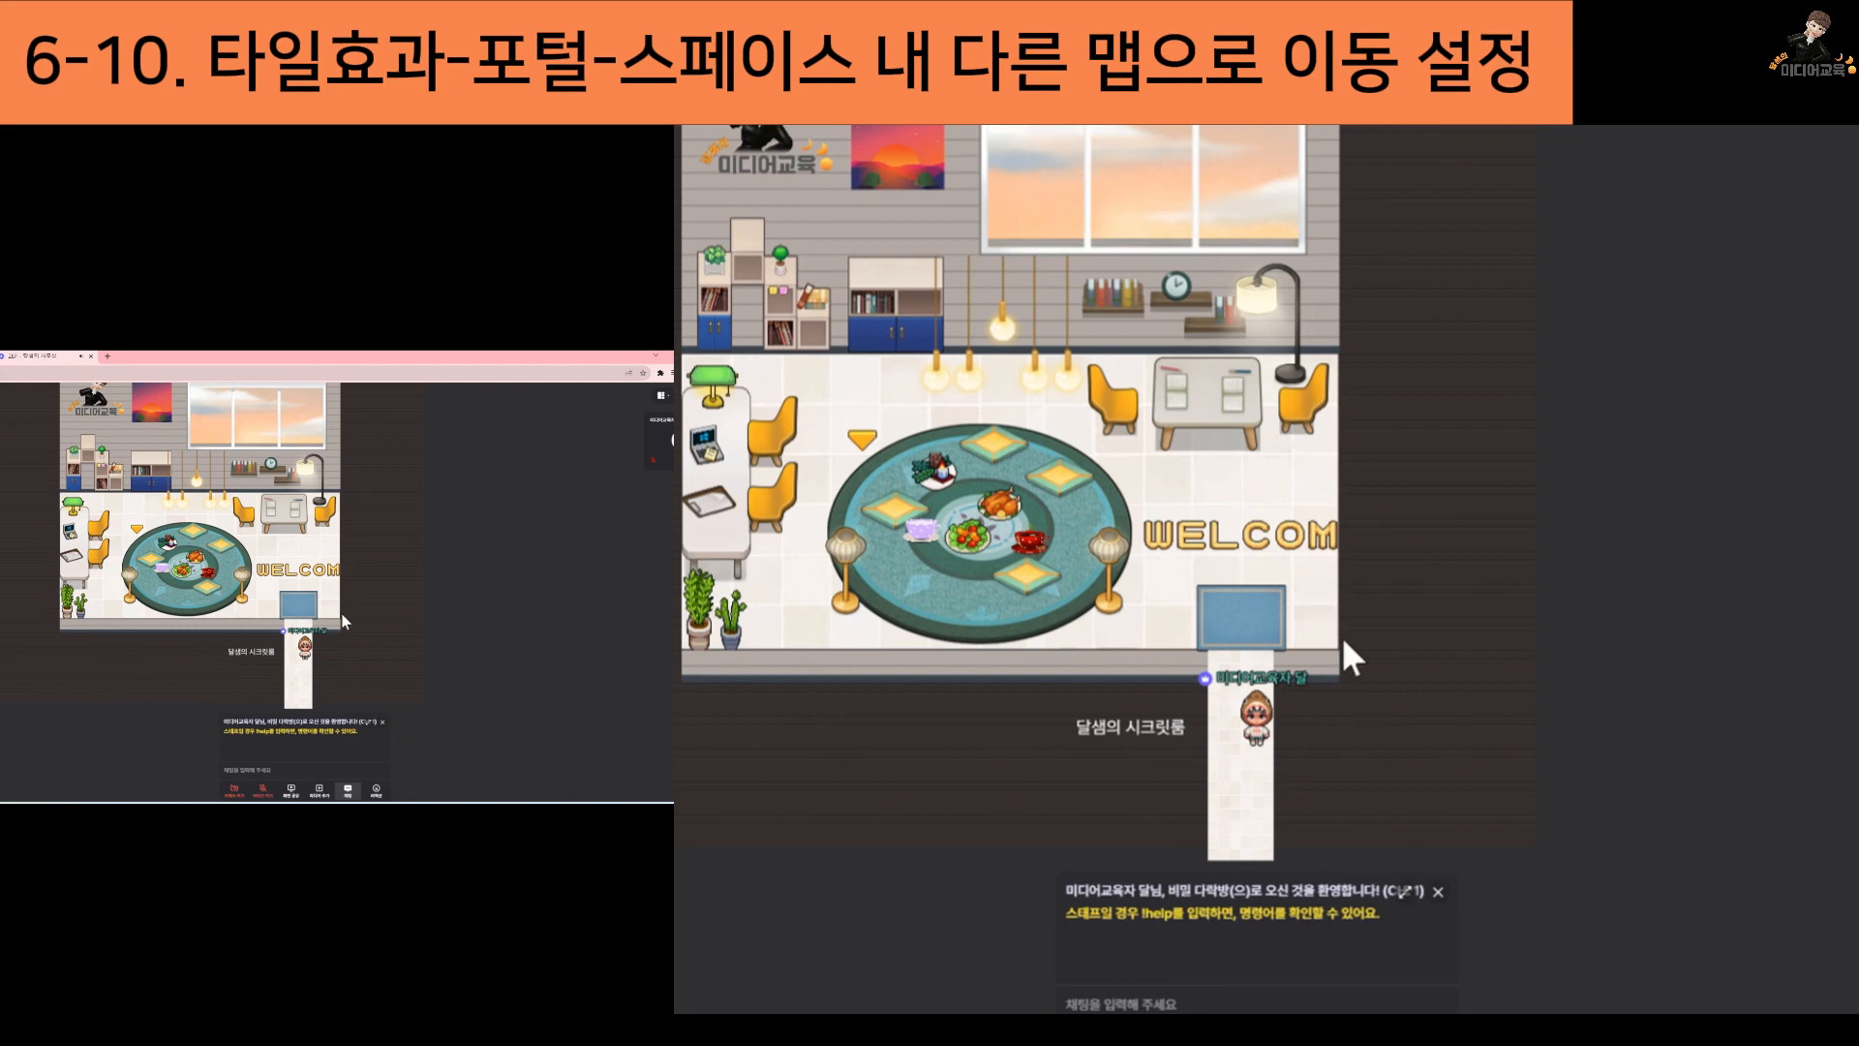
key(space)
click(1439, 892)
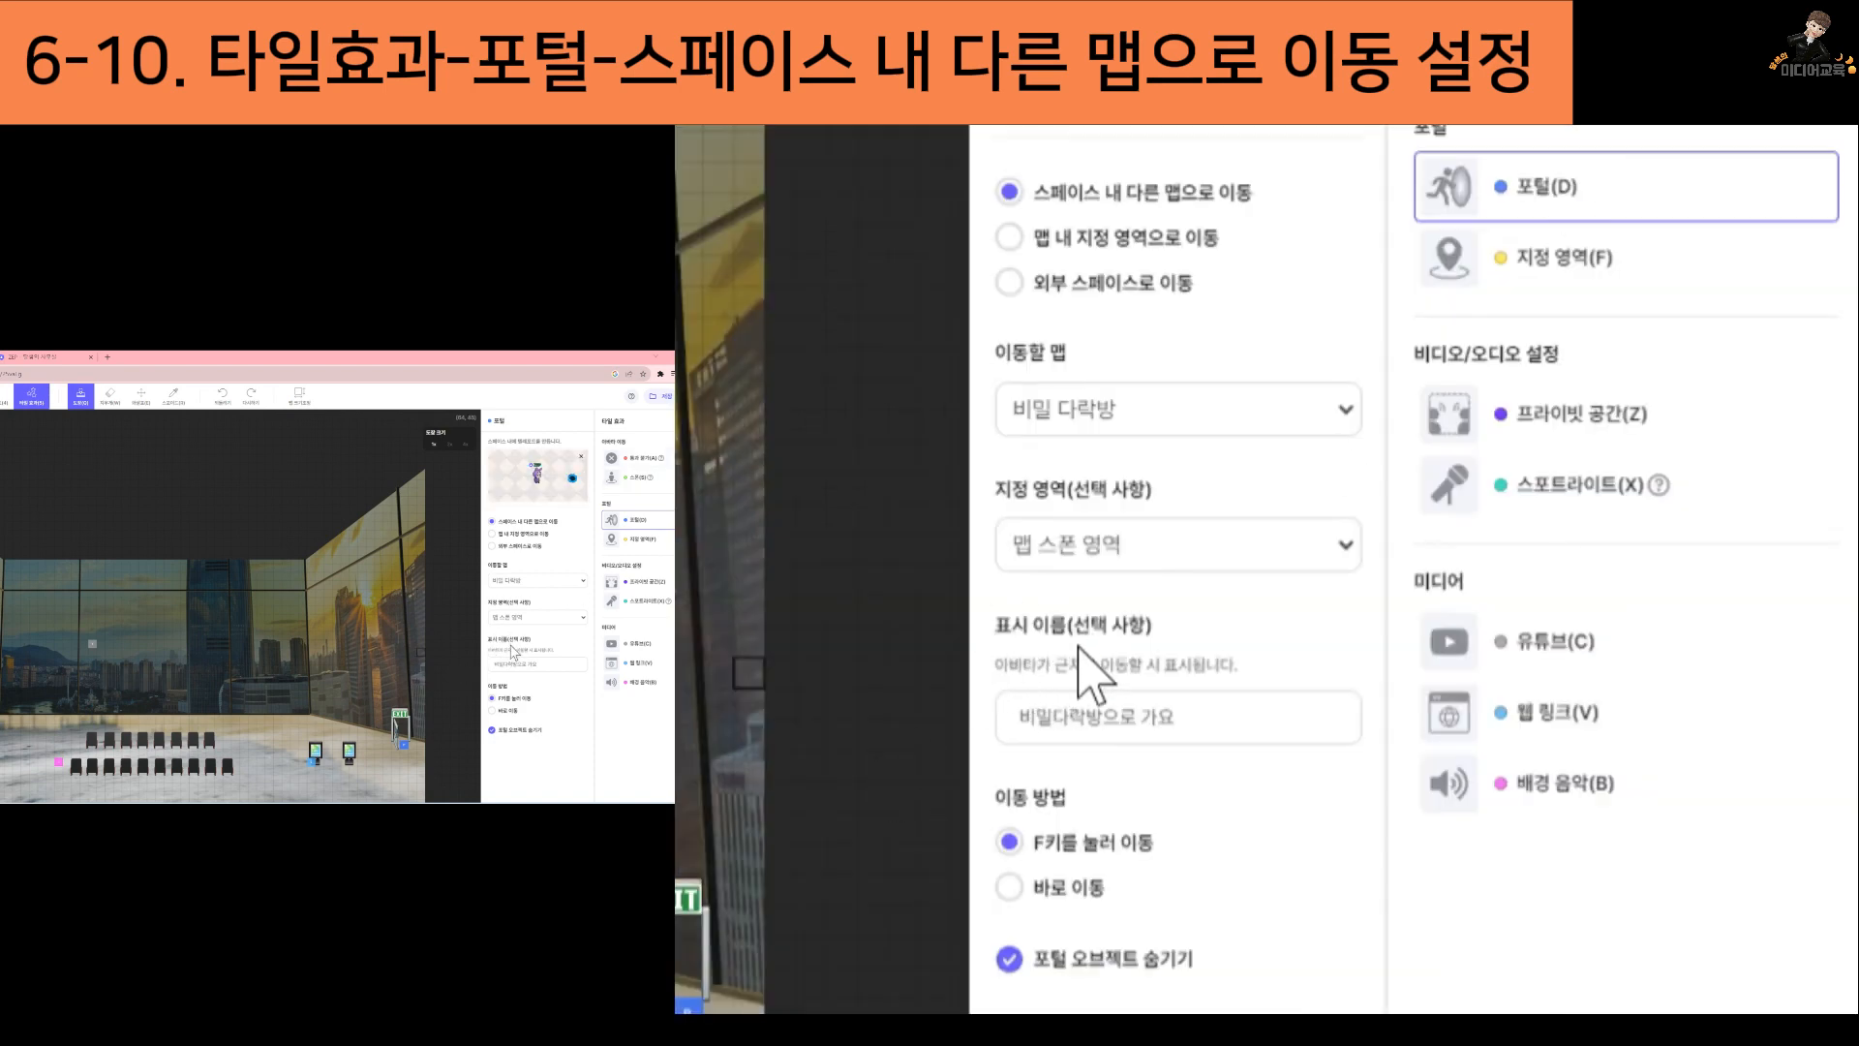
Replace the portal at the exit door with one that has the display name (표시 이름) 비밀다락방으로 가요
drag(1025, 723, 1246, 722)
click(1247, 721)
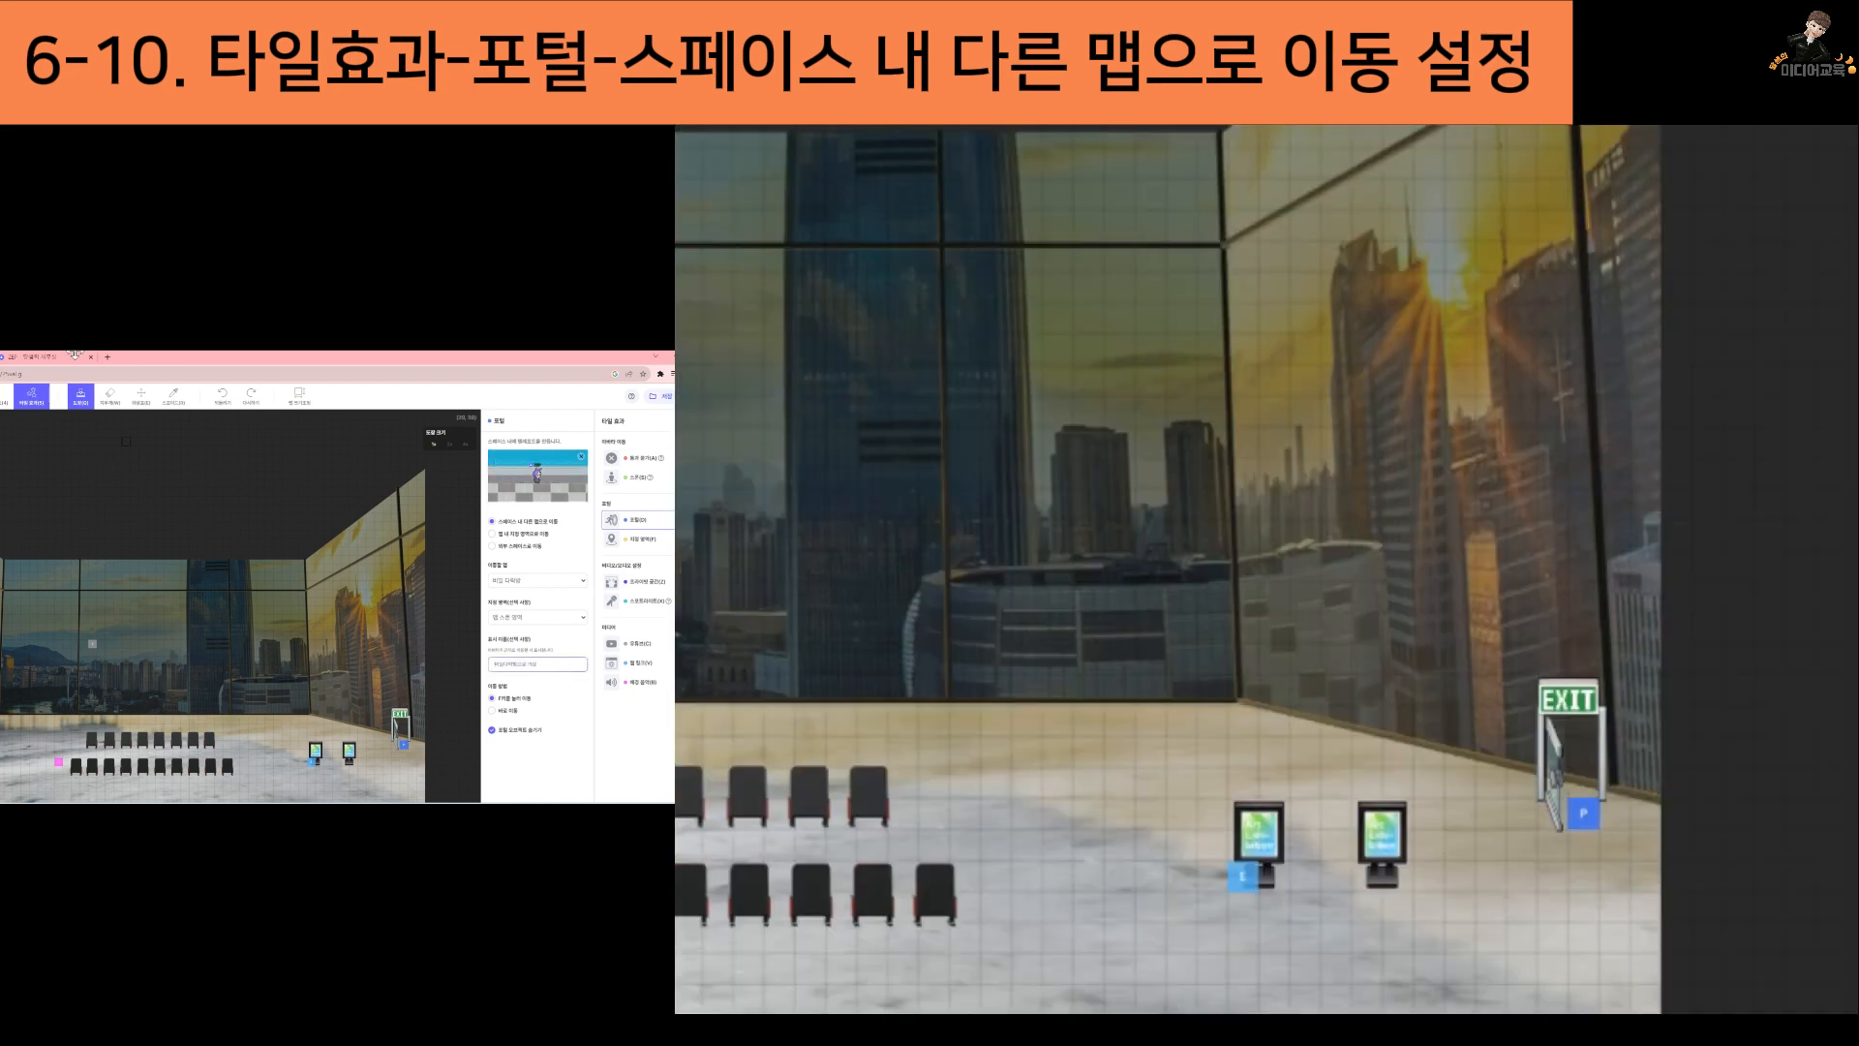
click(110, 396)
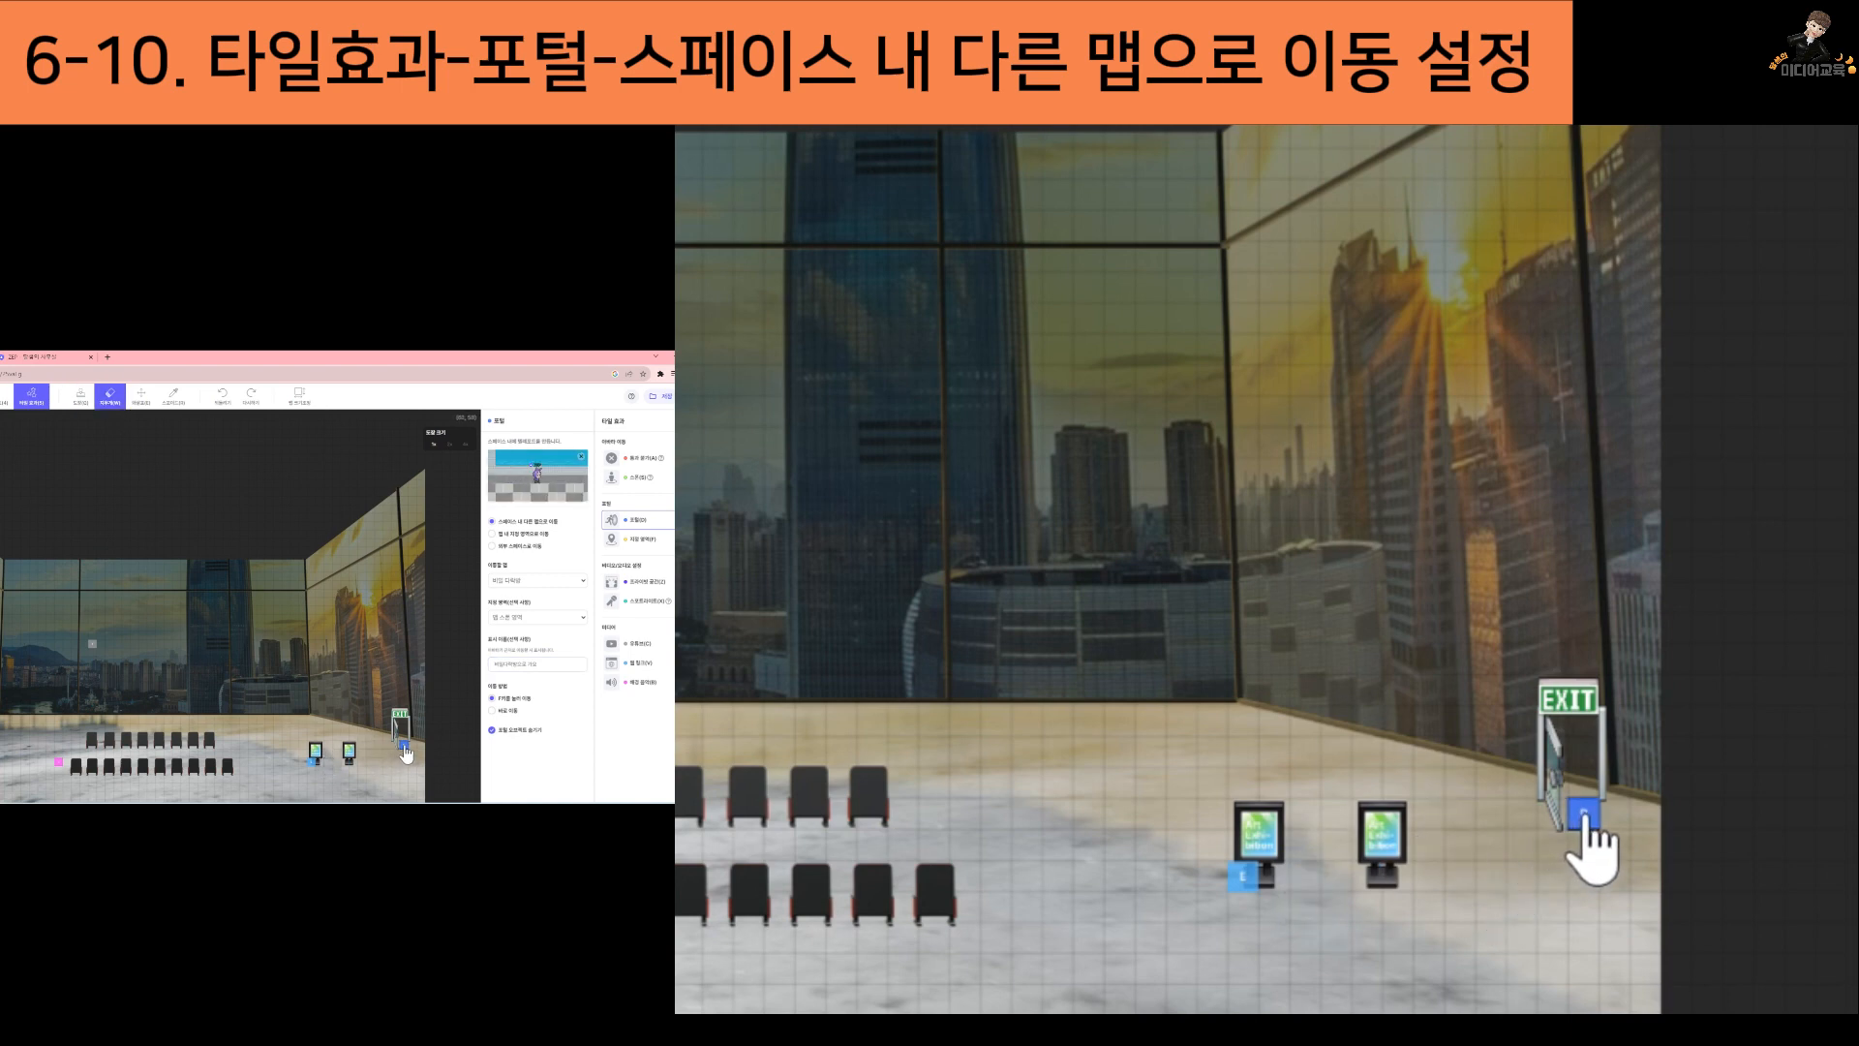
click(403, 747)
key(b)
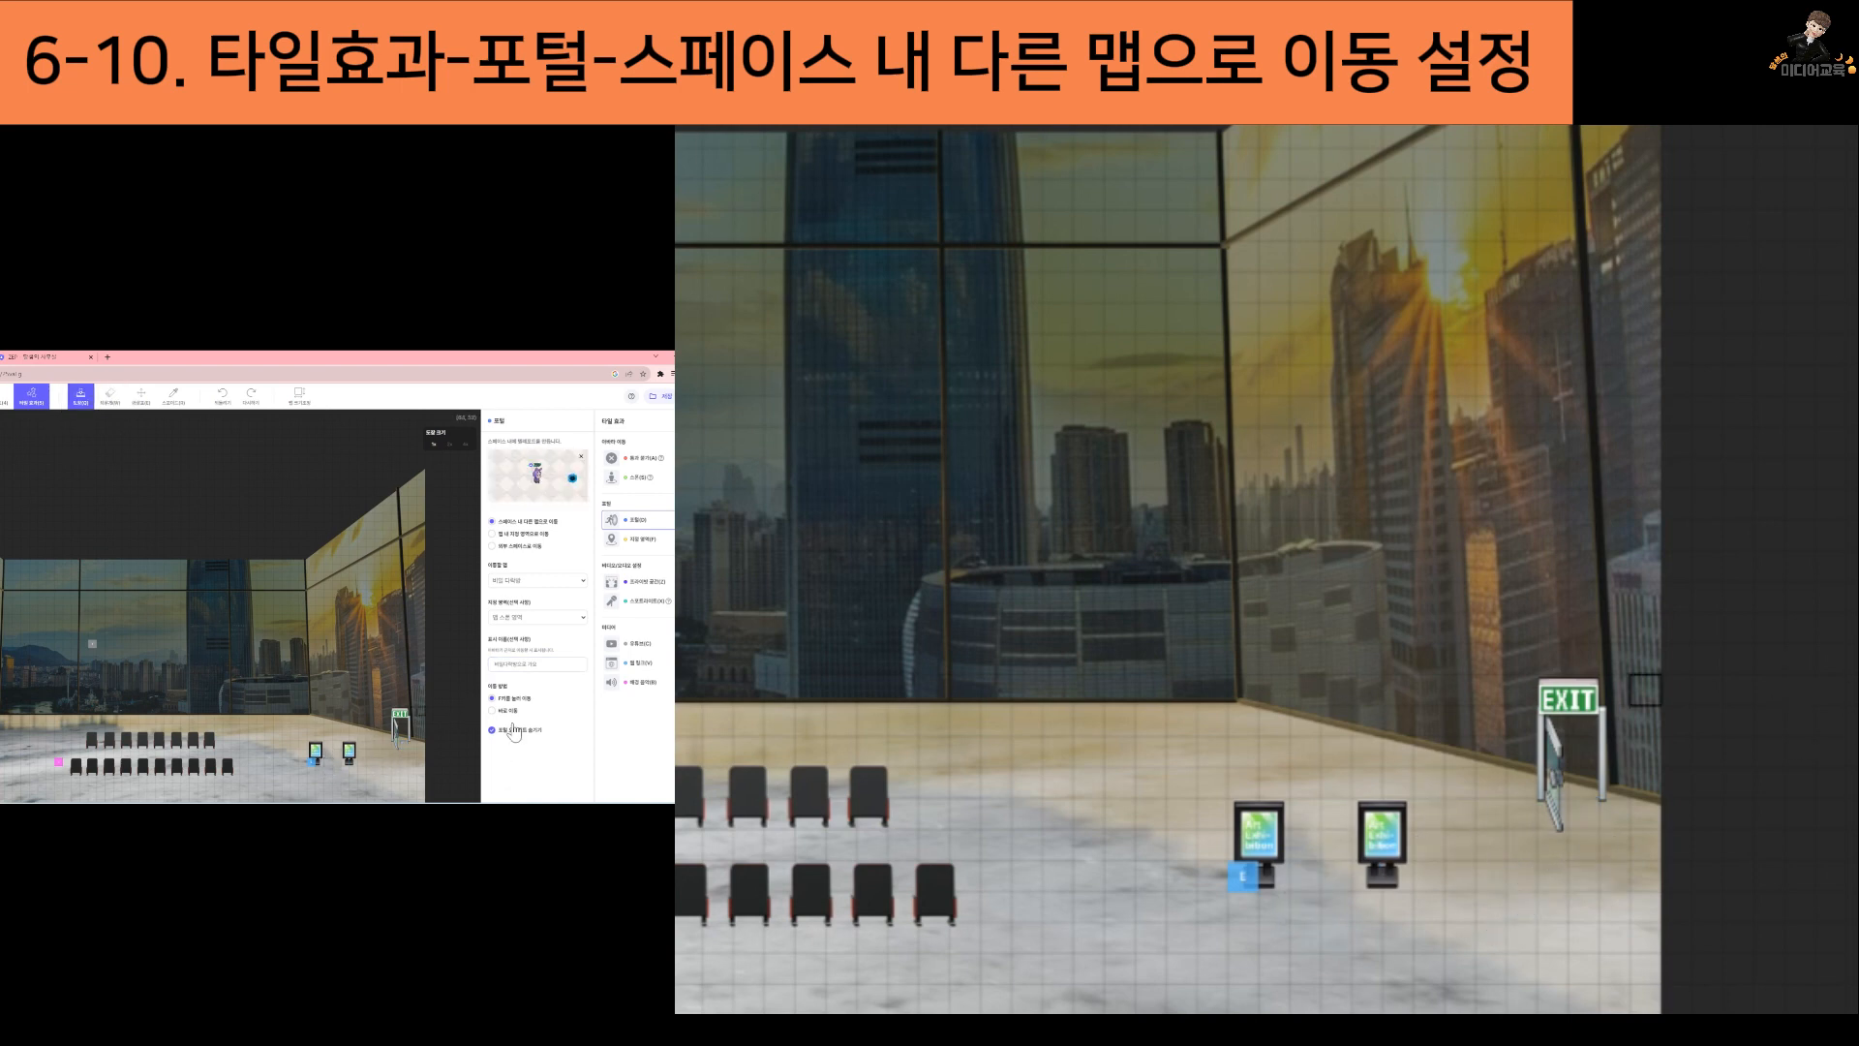
click(553, 664)
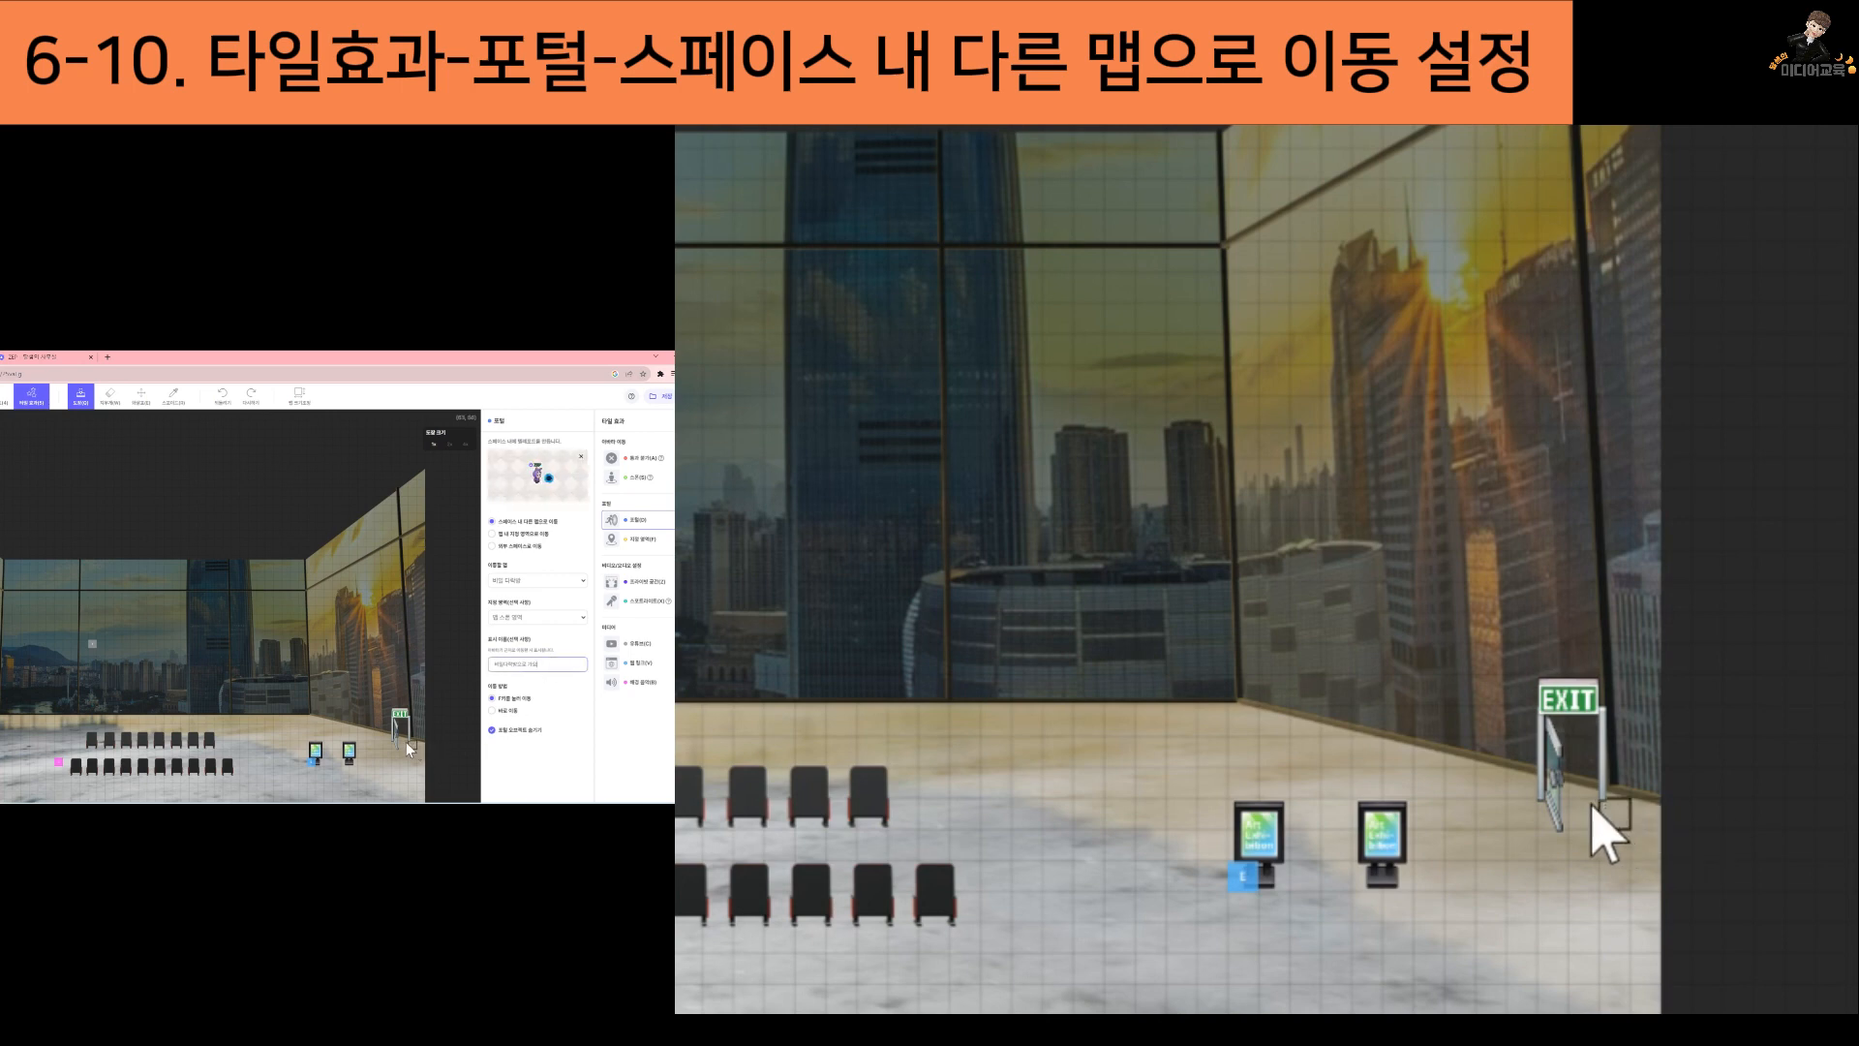
click(404, 744)
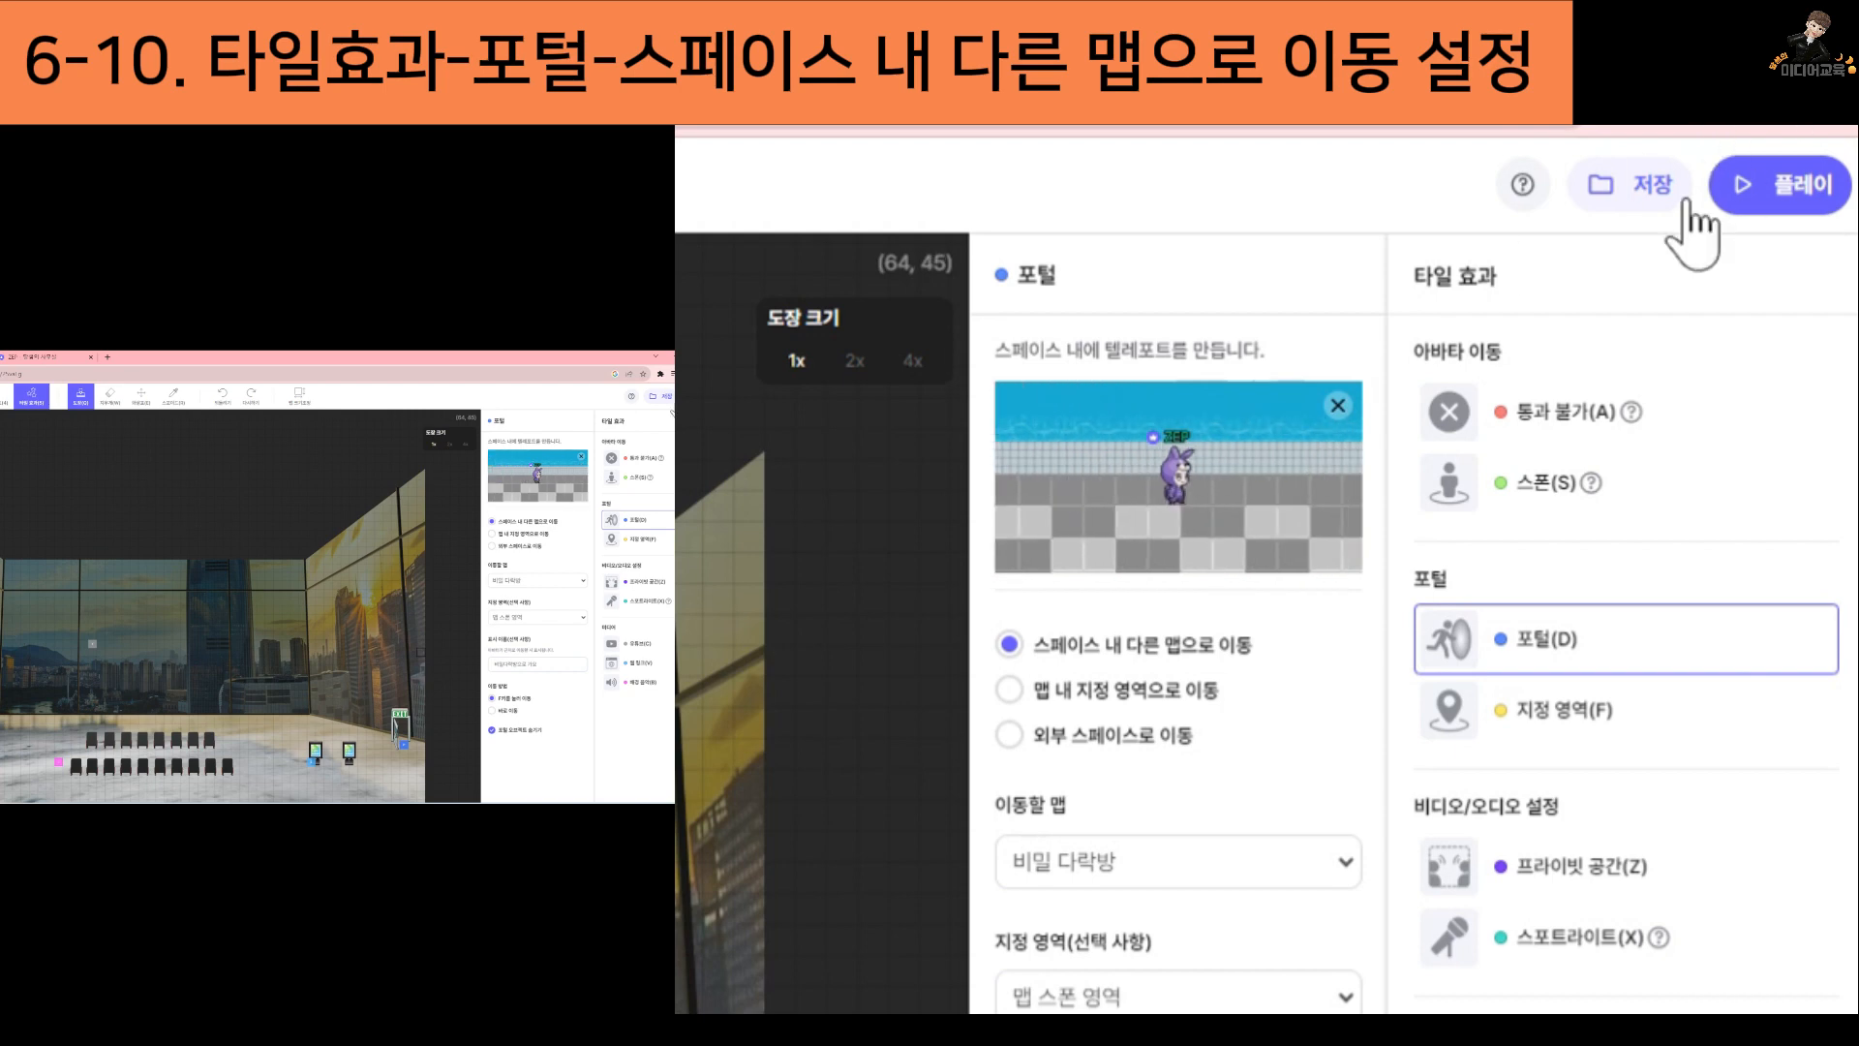
Save the map, play the 영화관 space, and walk the avatar to the exit door to test the named portal
click(667, 397)
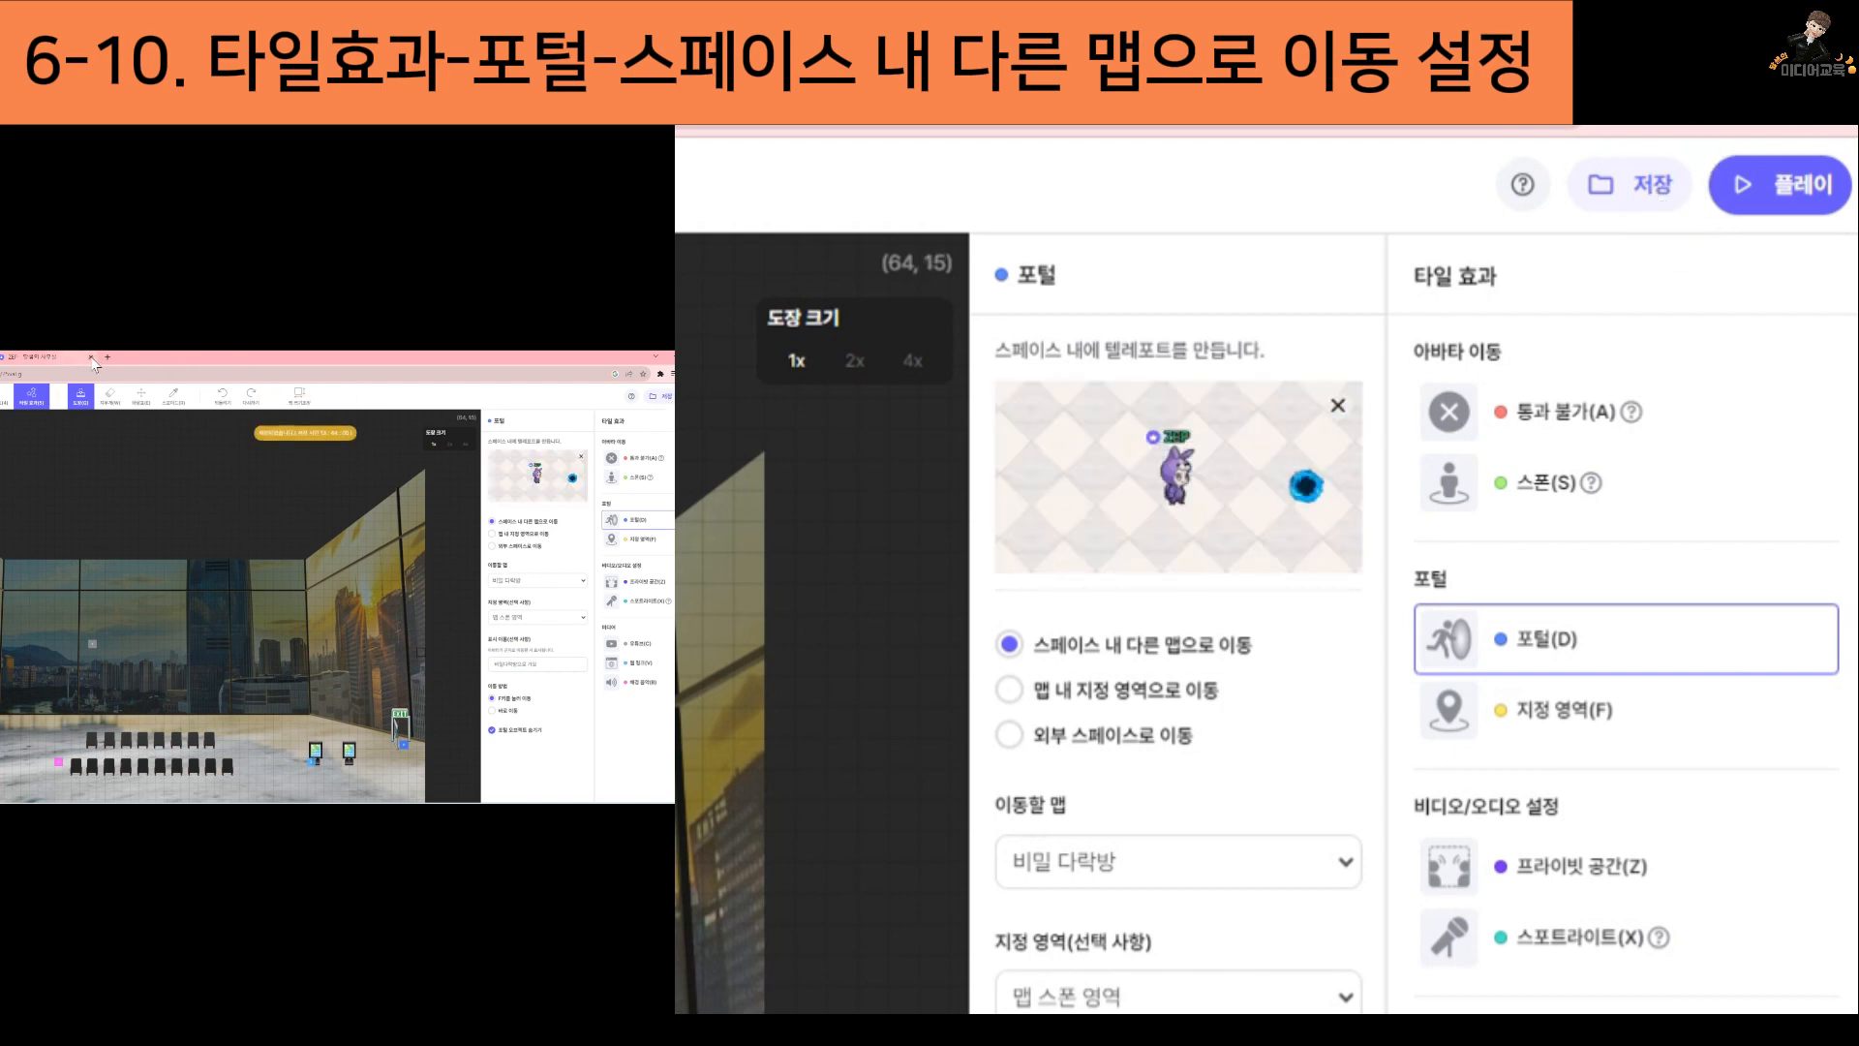
click(1824, 187)
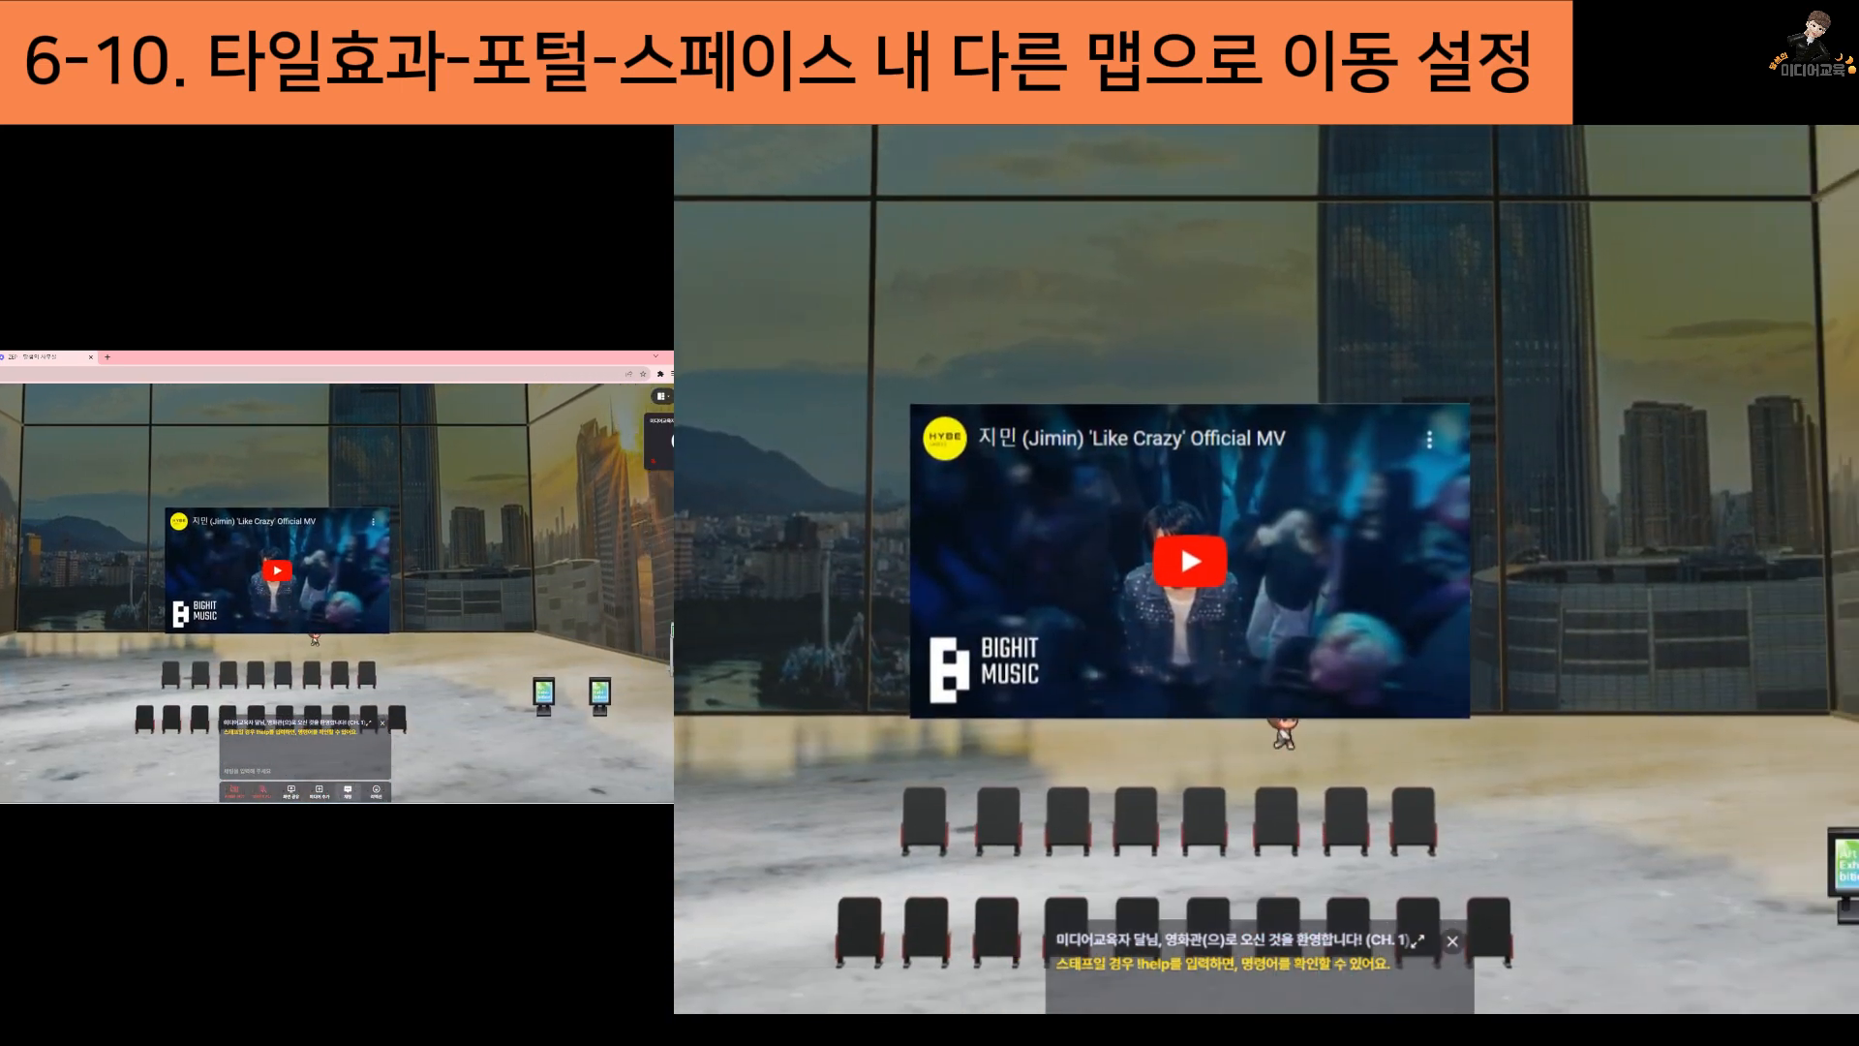
key(Right)
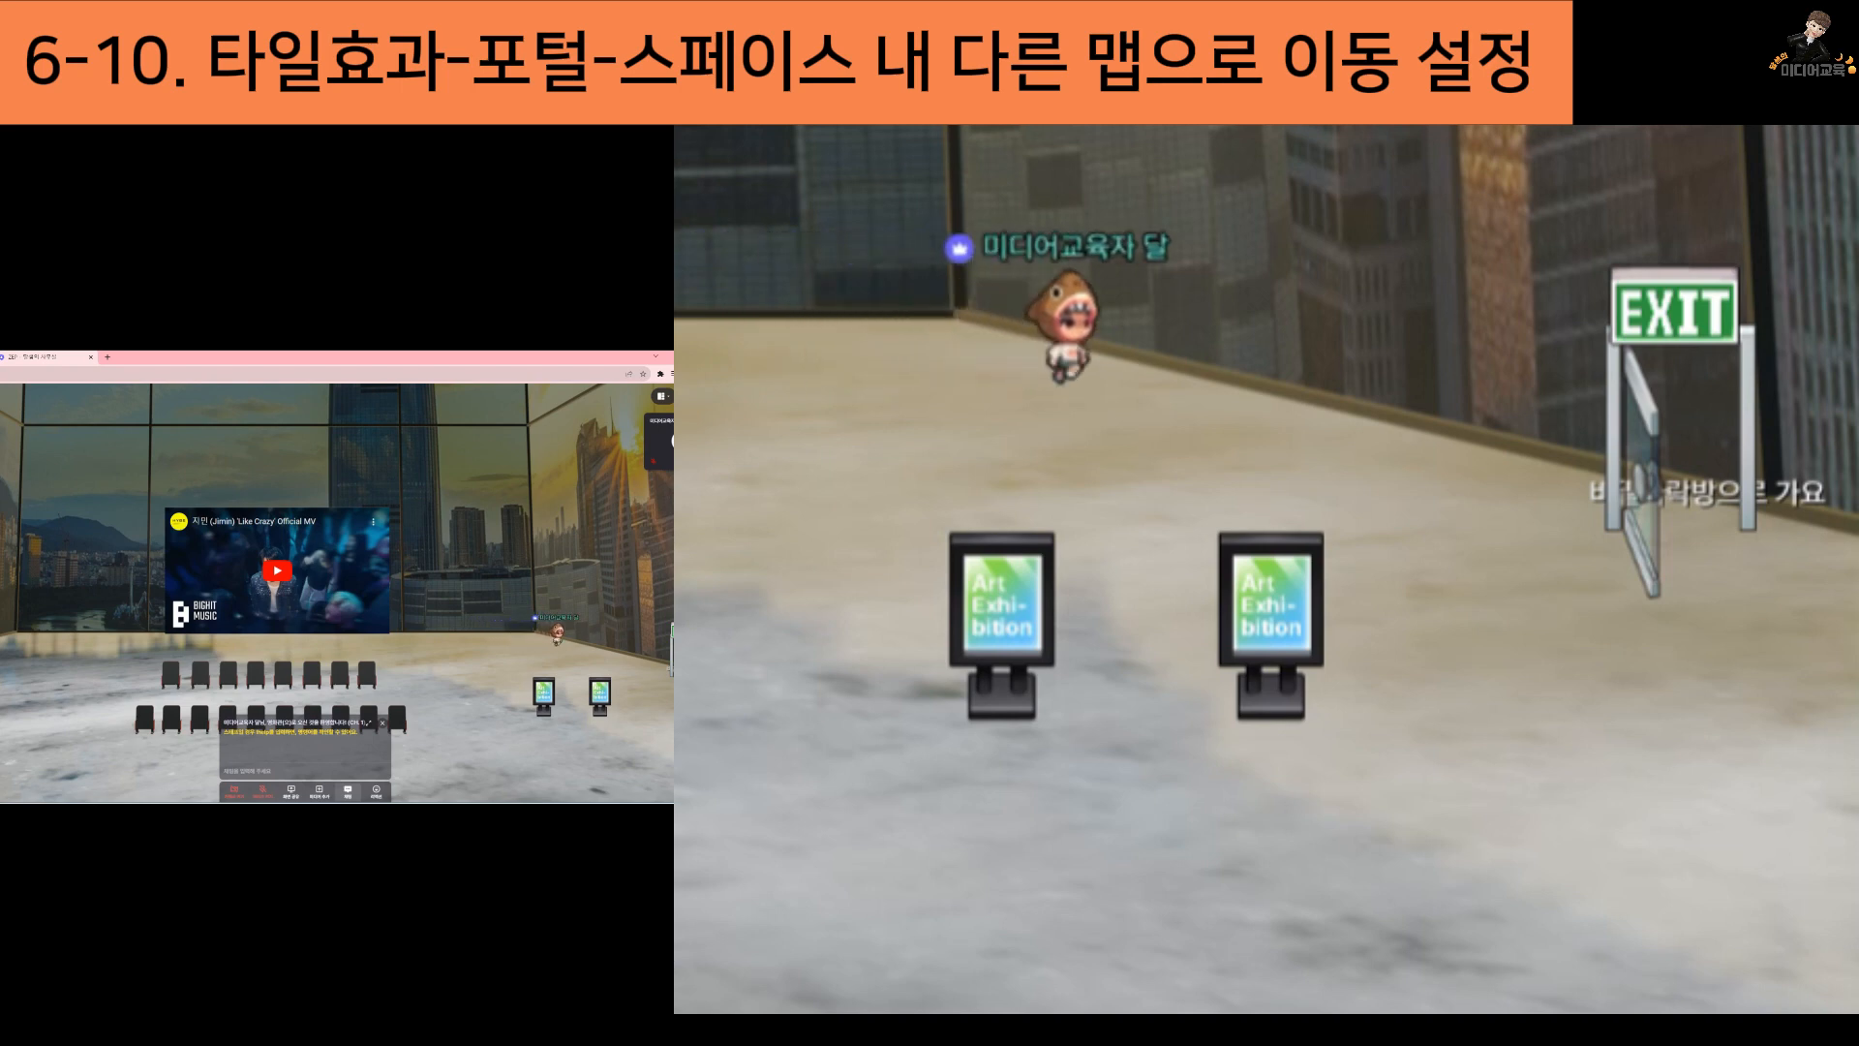
key(Down)
key(Right)
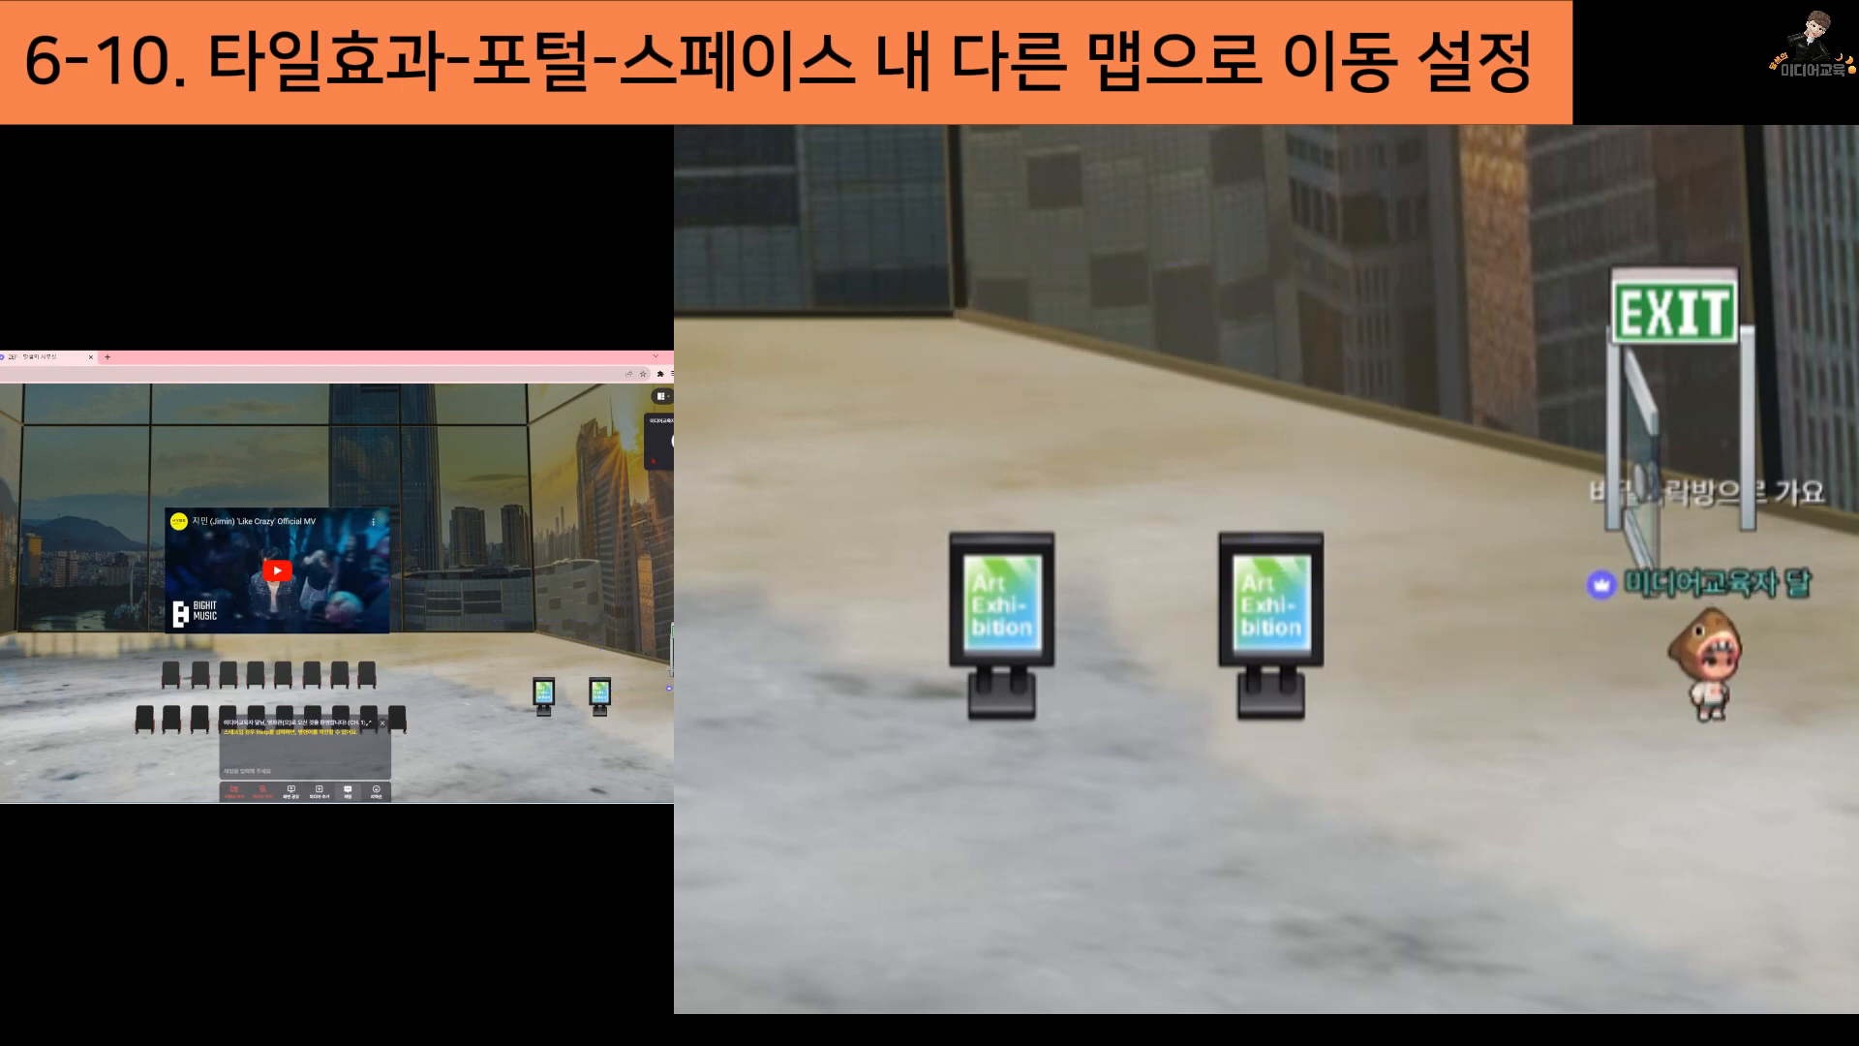
key(Up)
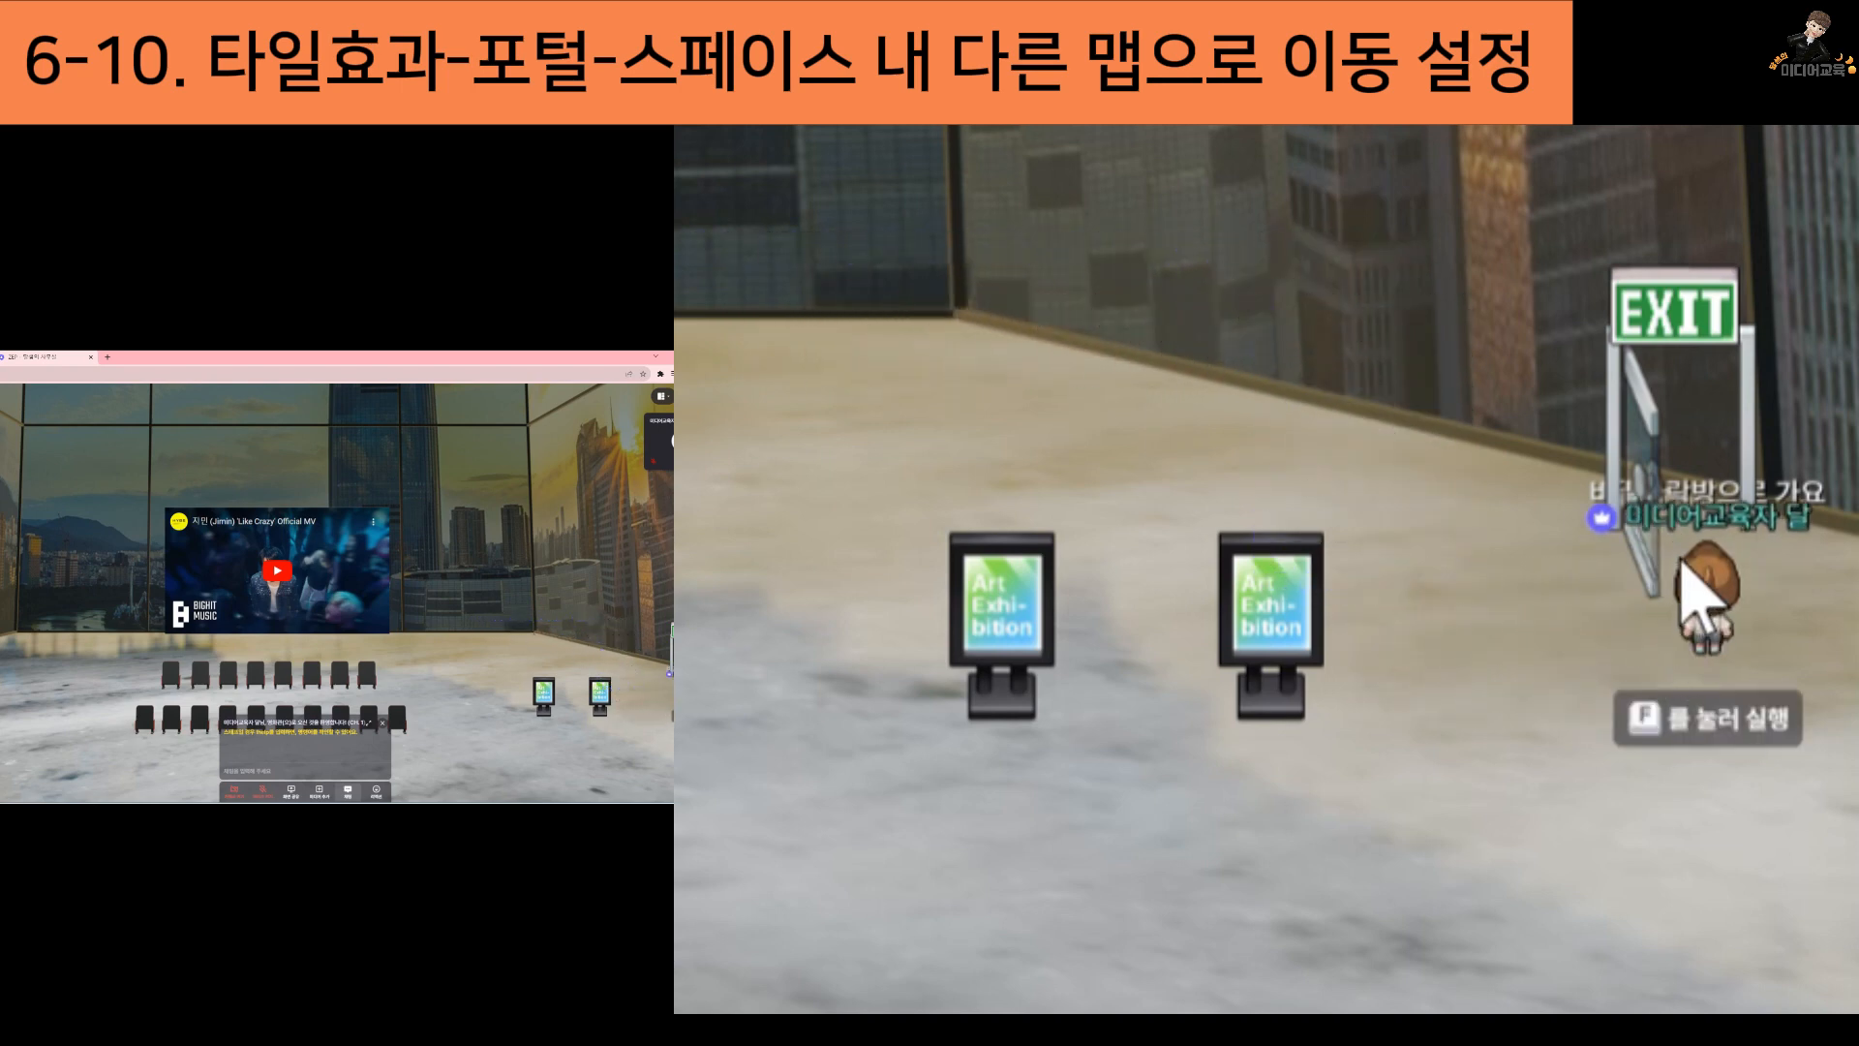
key(Down)
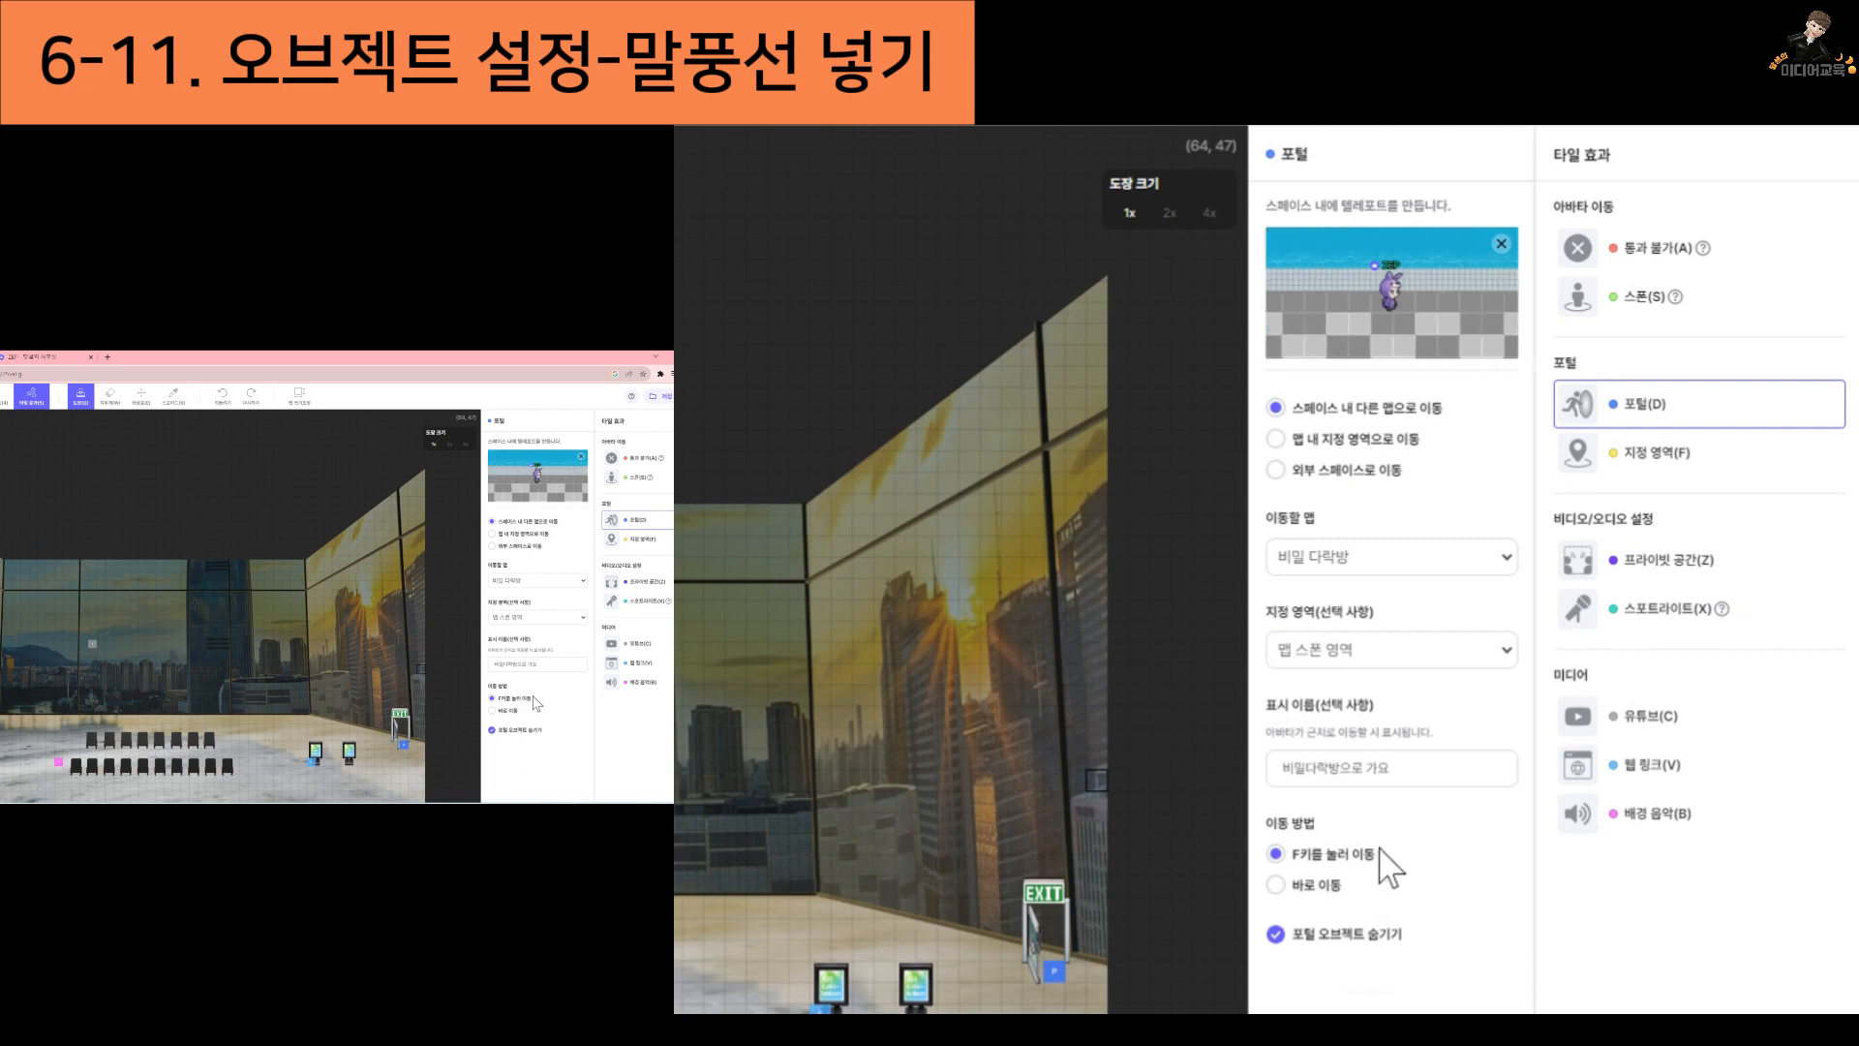
Erase the portals, including the stray one above the exit door, and place the door's portal again with an empty display name (표시 이름)
click(421, 660)
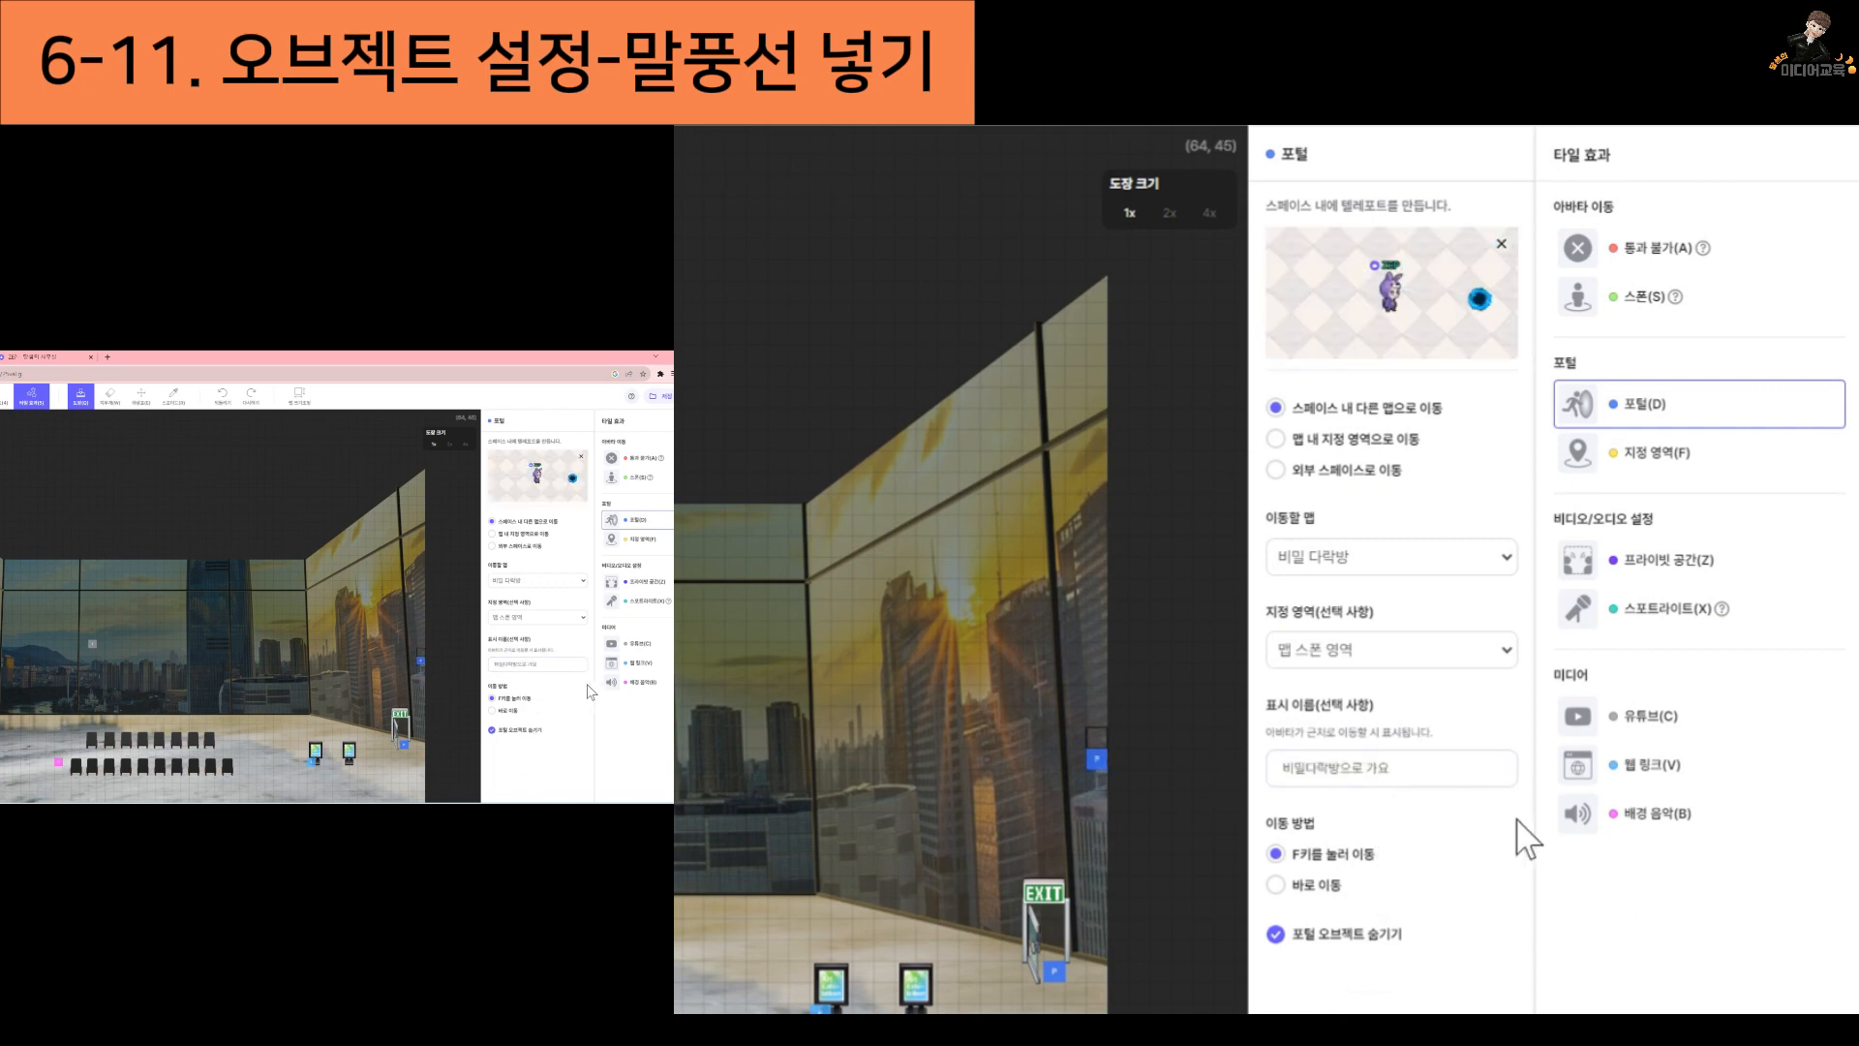
click(109, 397)
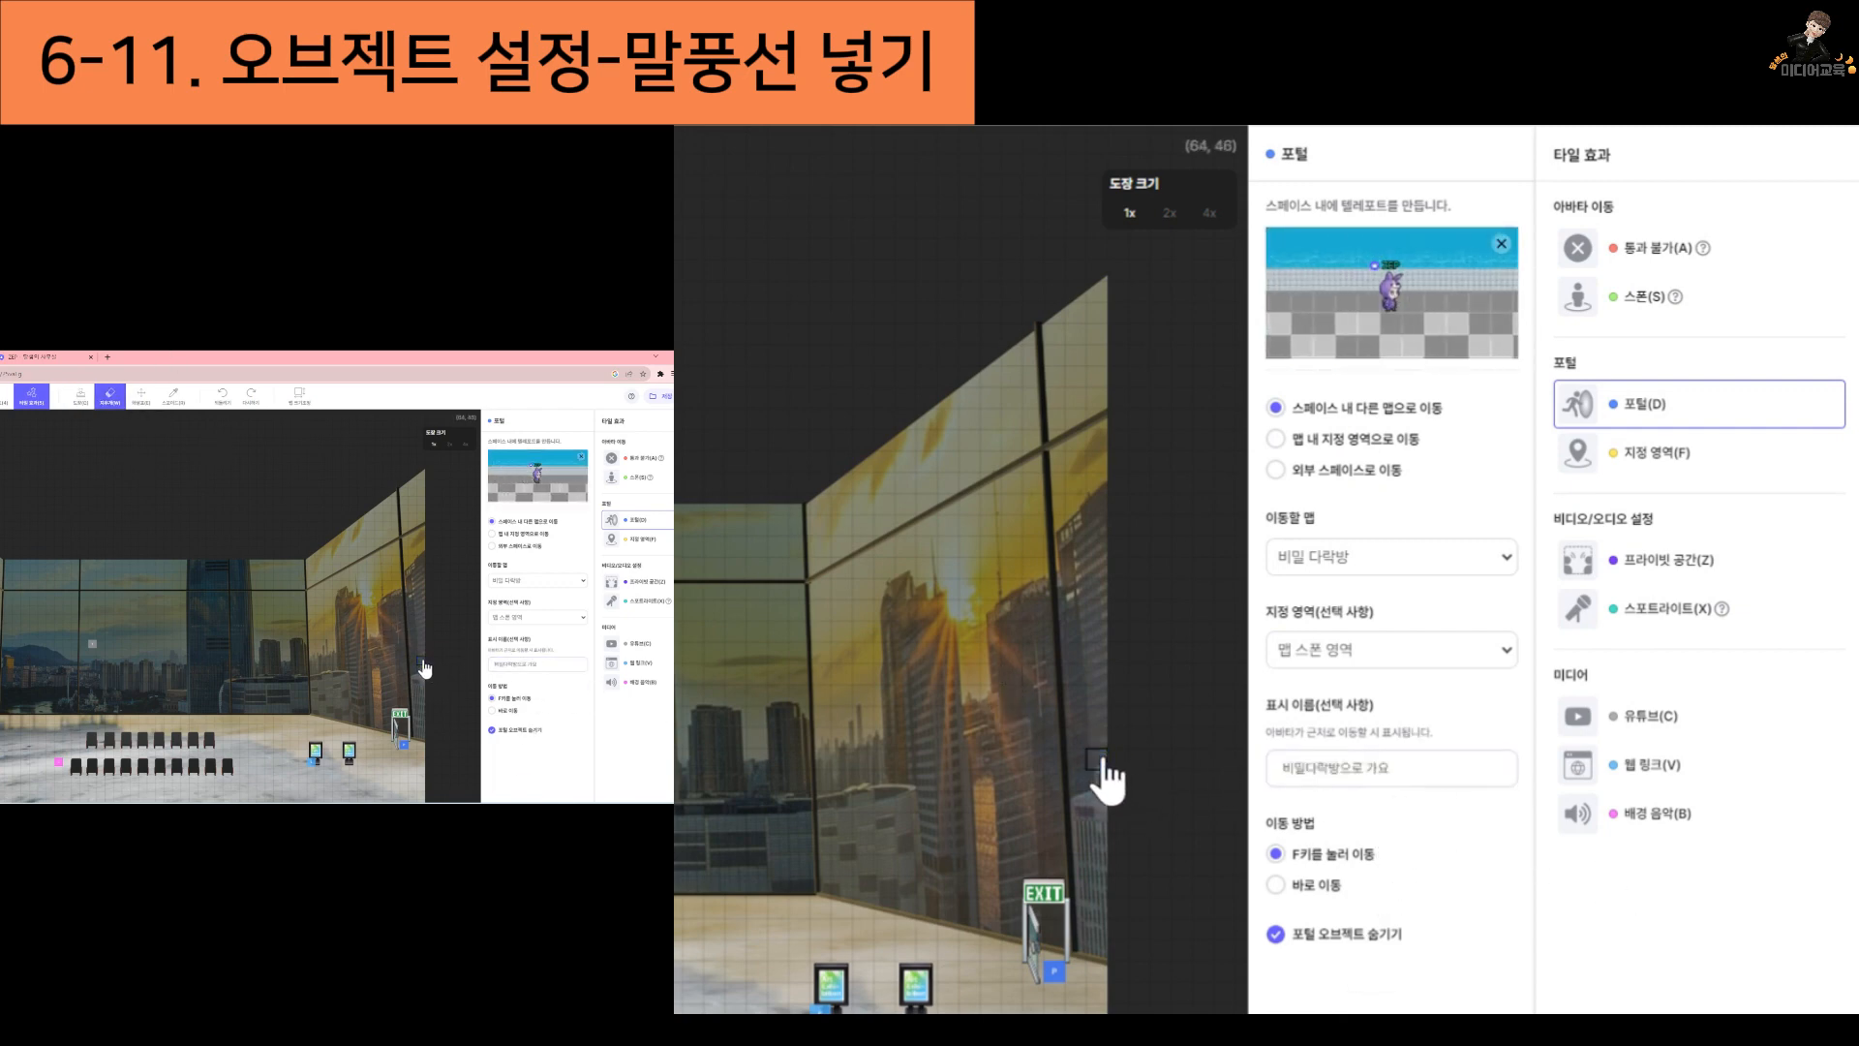
click(1058, 972)
click(1459, 772)
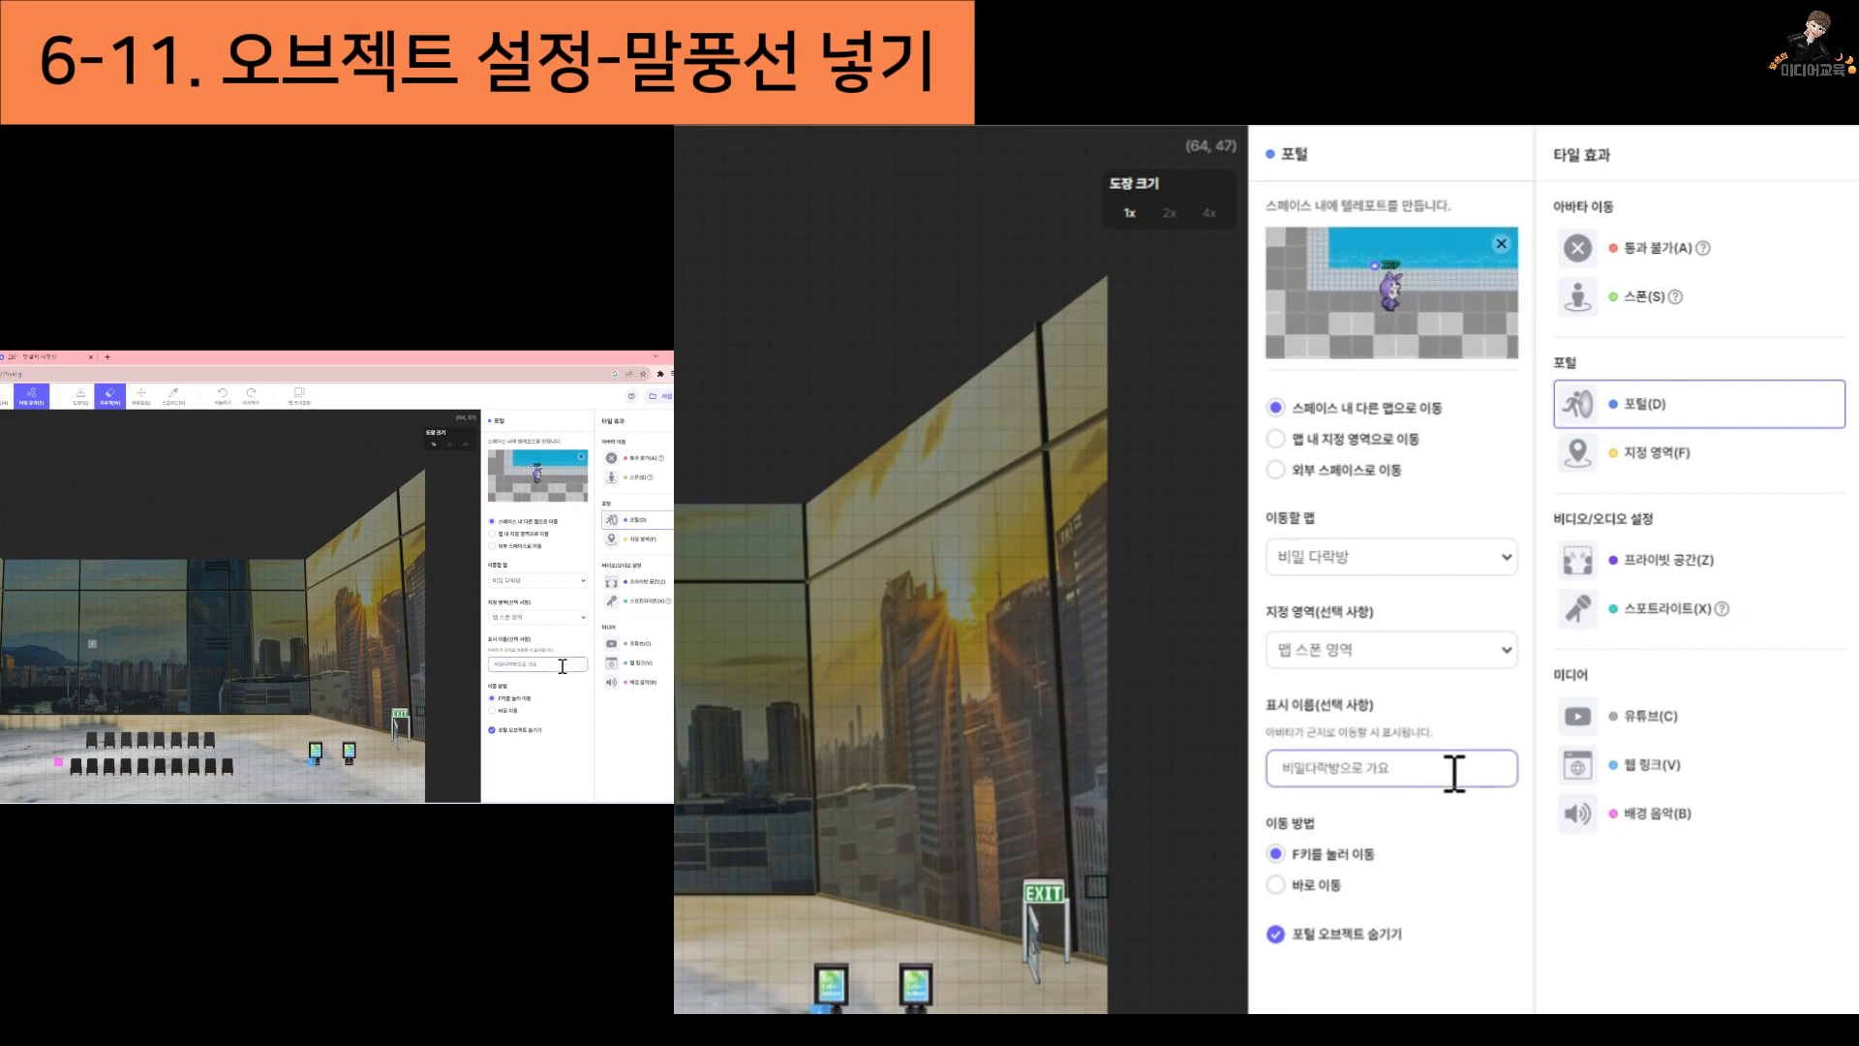
key(BackSpace)
key(BackSpace)
key(BackSpace)
key(BackSpace)
key(BackSpace)
key(BackSpace)
key(BackSpace)
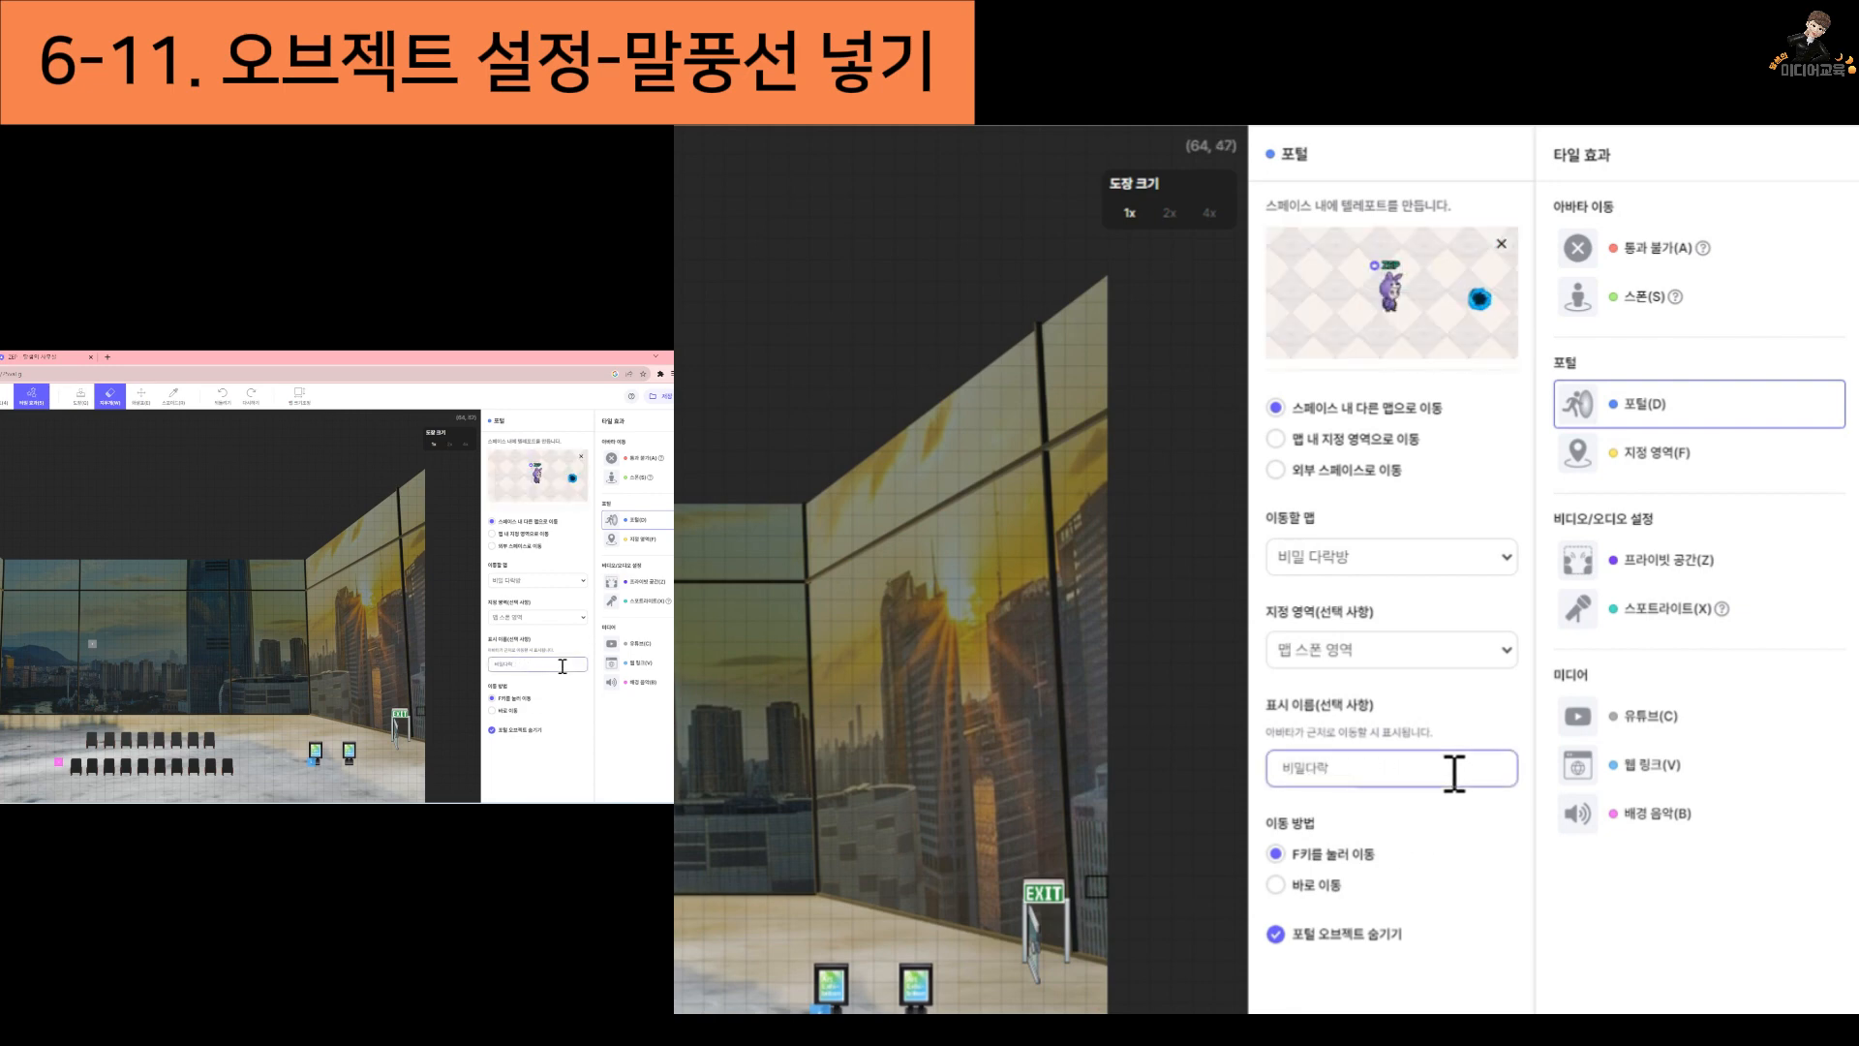
click(1466, 986)
click(80, 395)
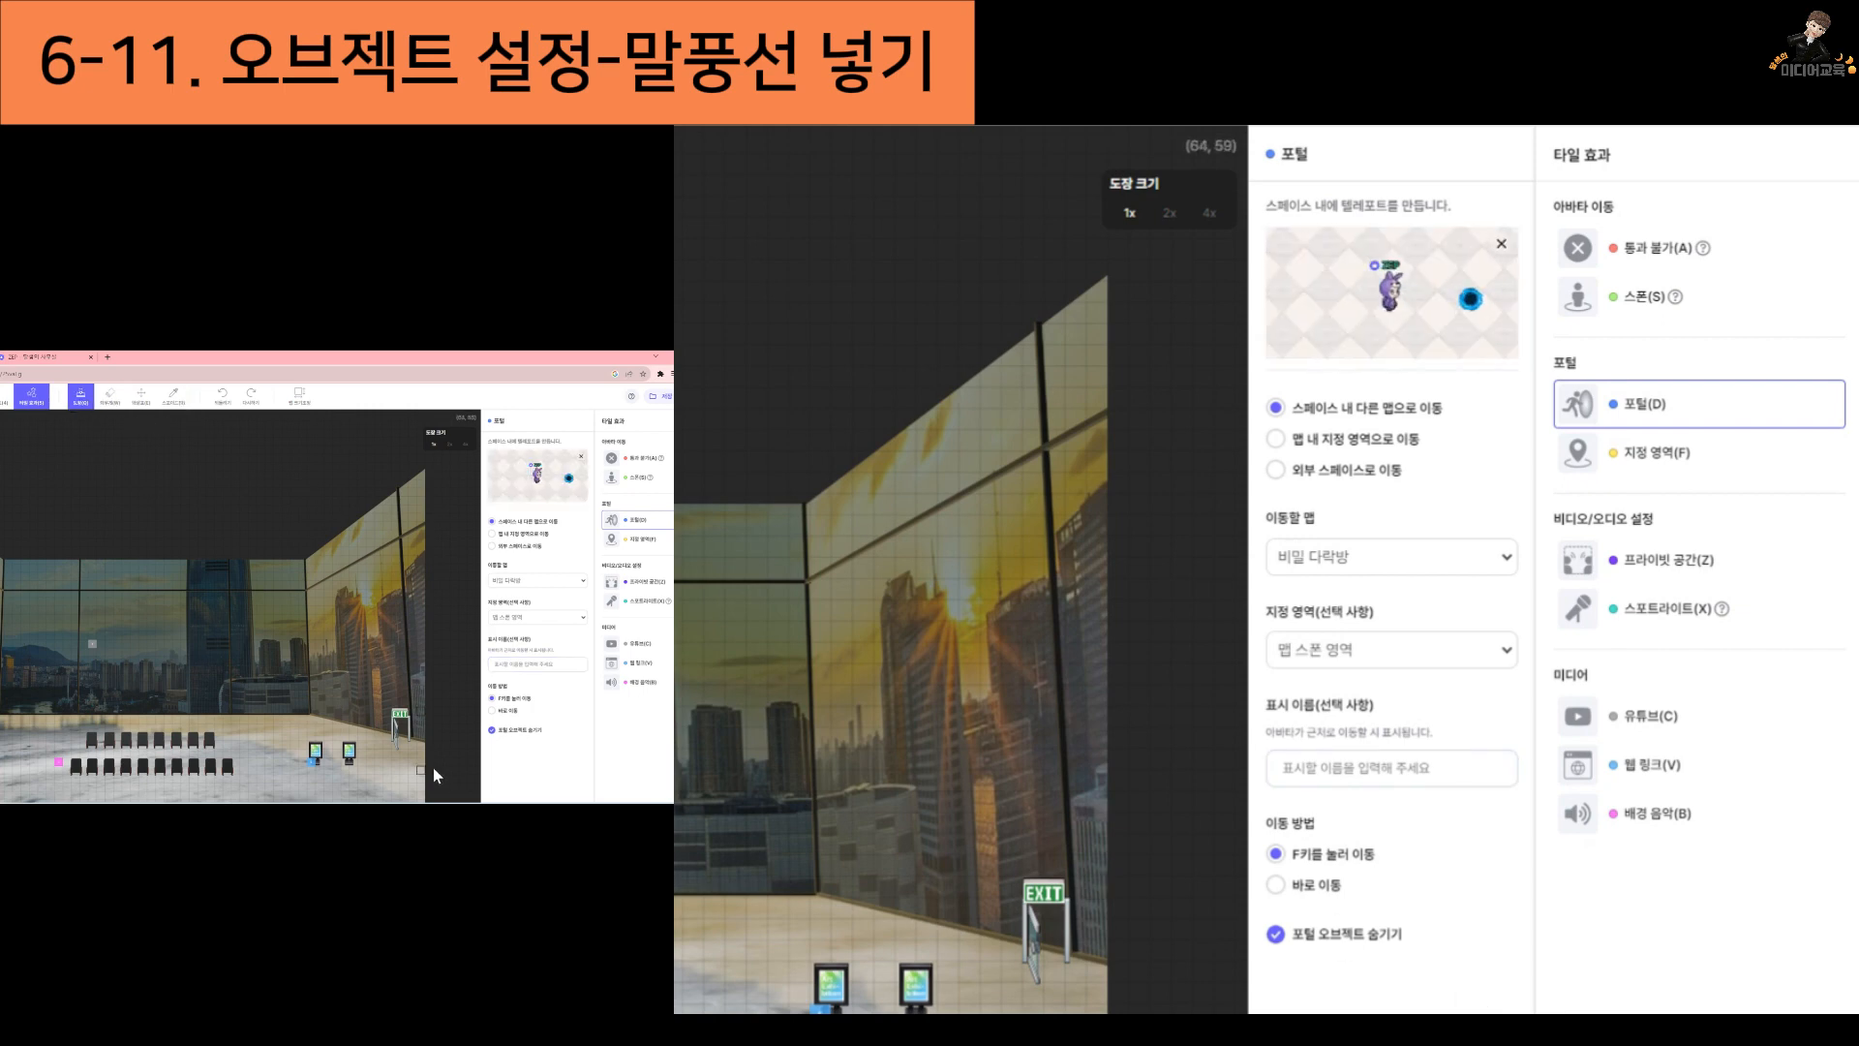
click(1054, 972)
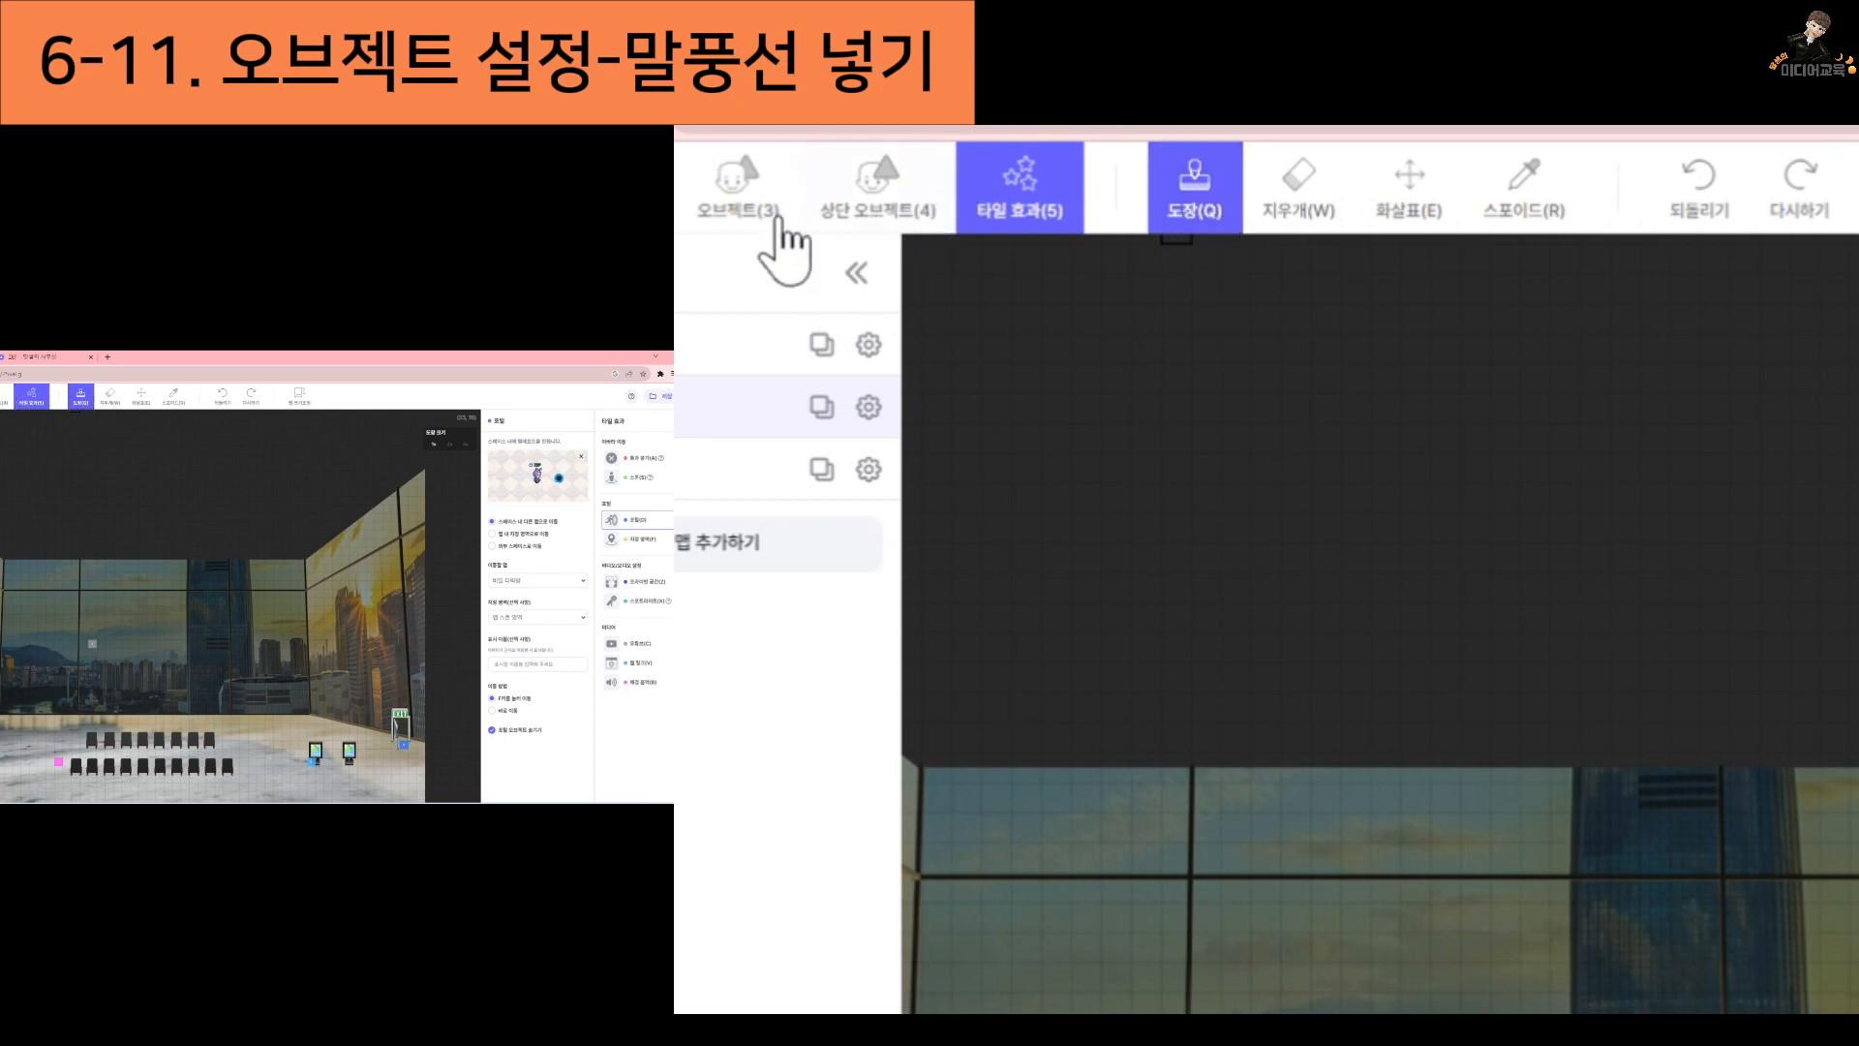
Open the object settings of the glass exit door and choose 말풍선 표시 as its function
click(743, 223)
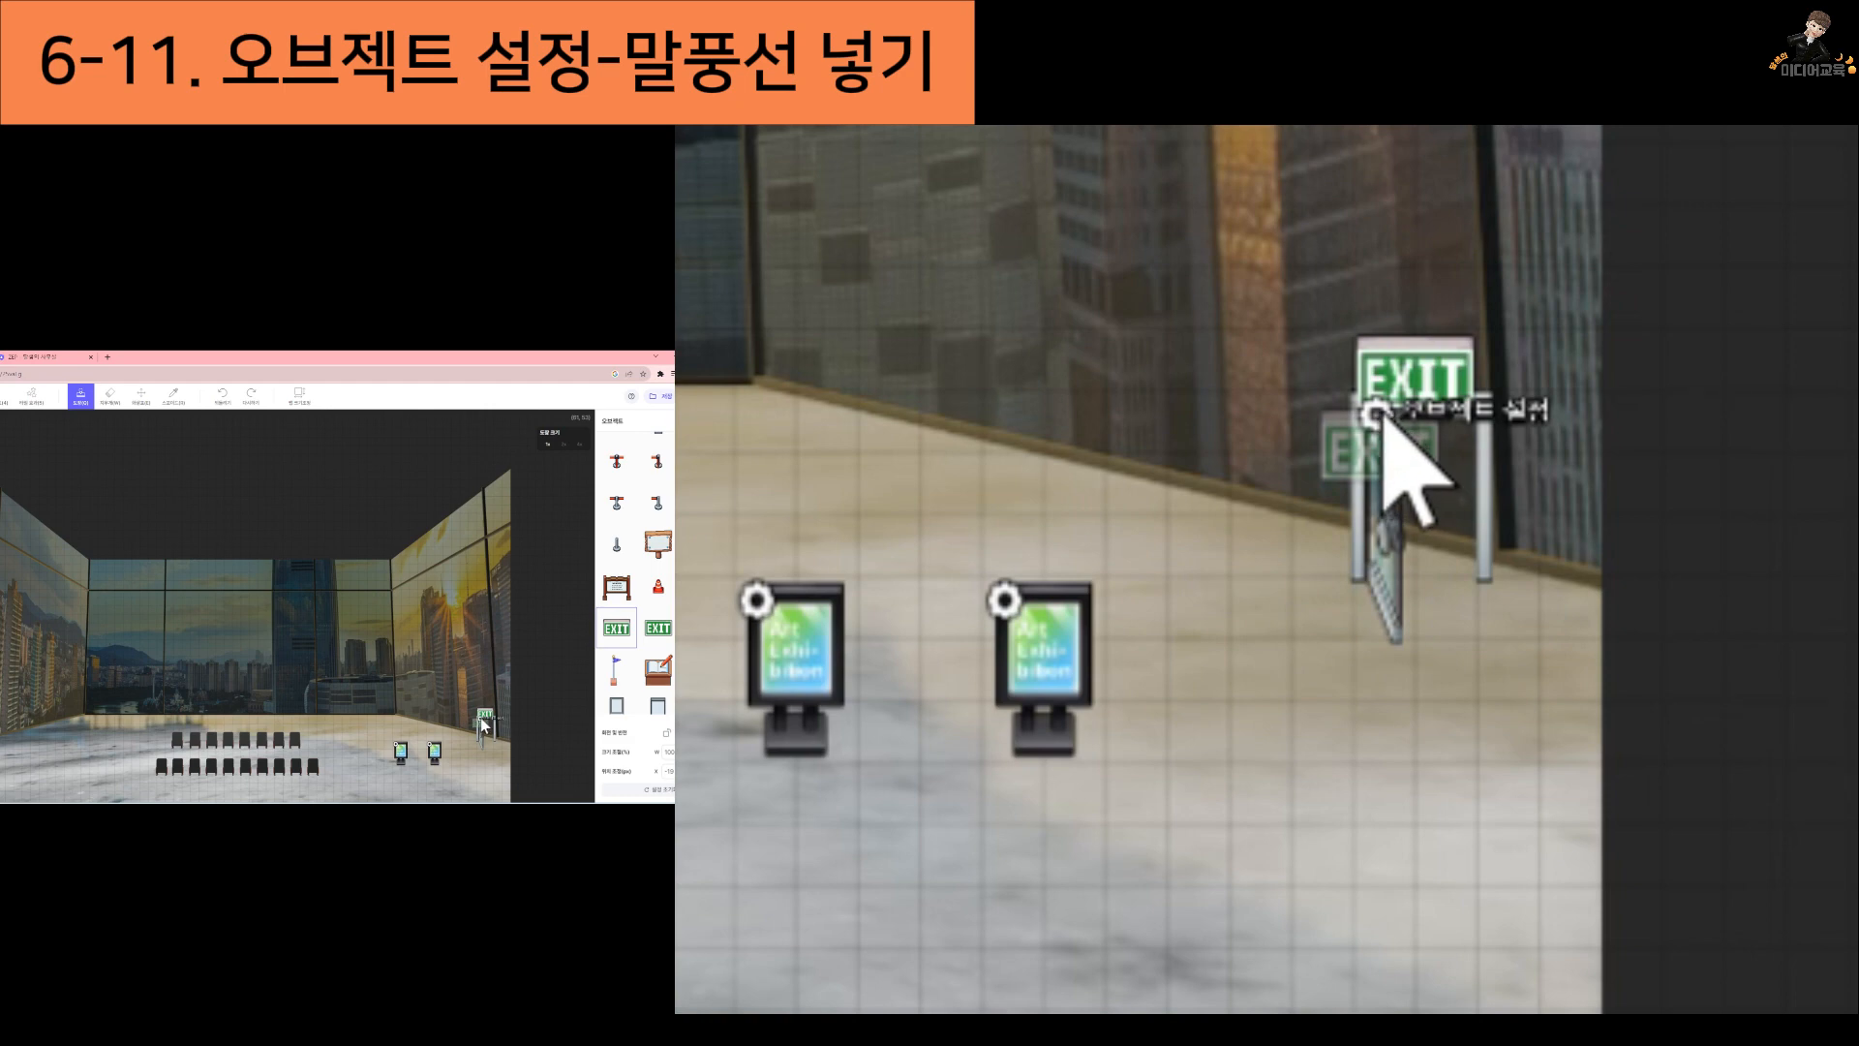
scroll(494, 733, up, 3)
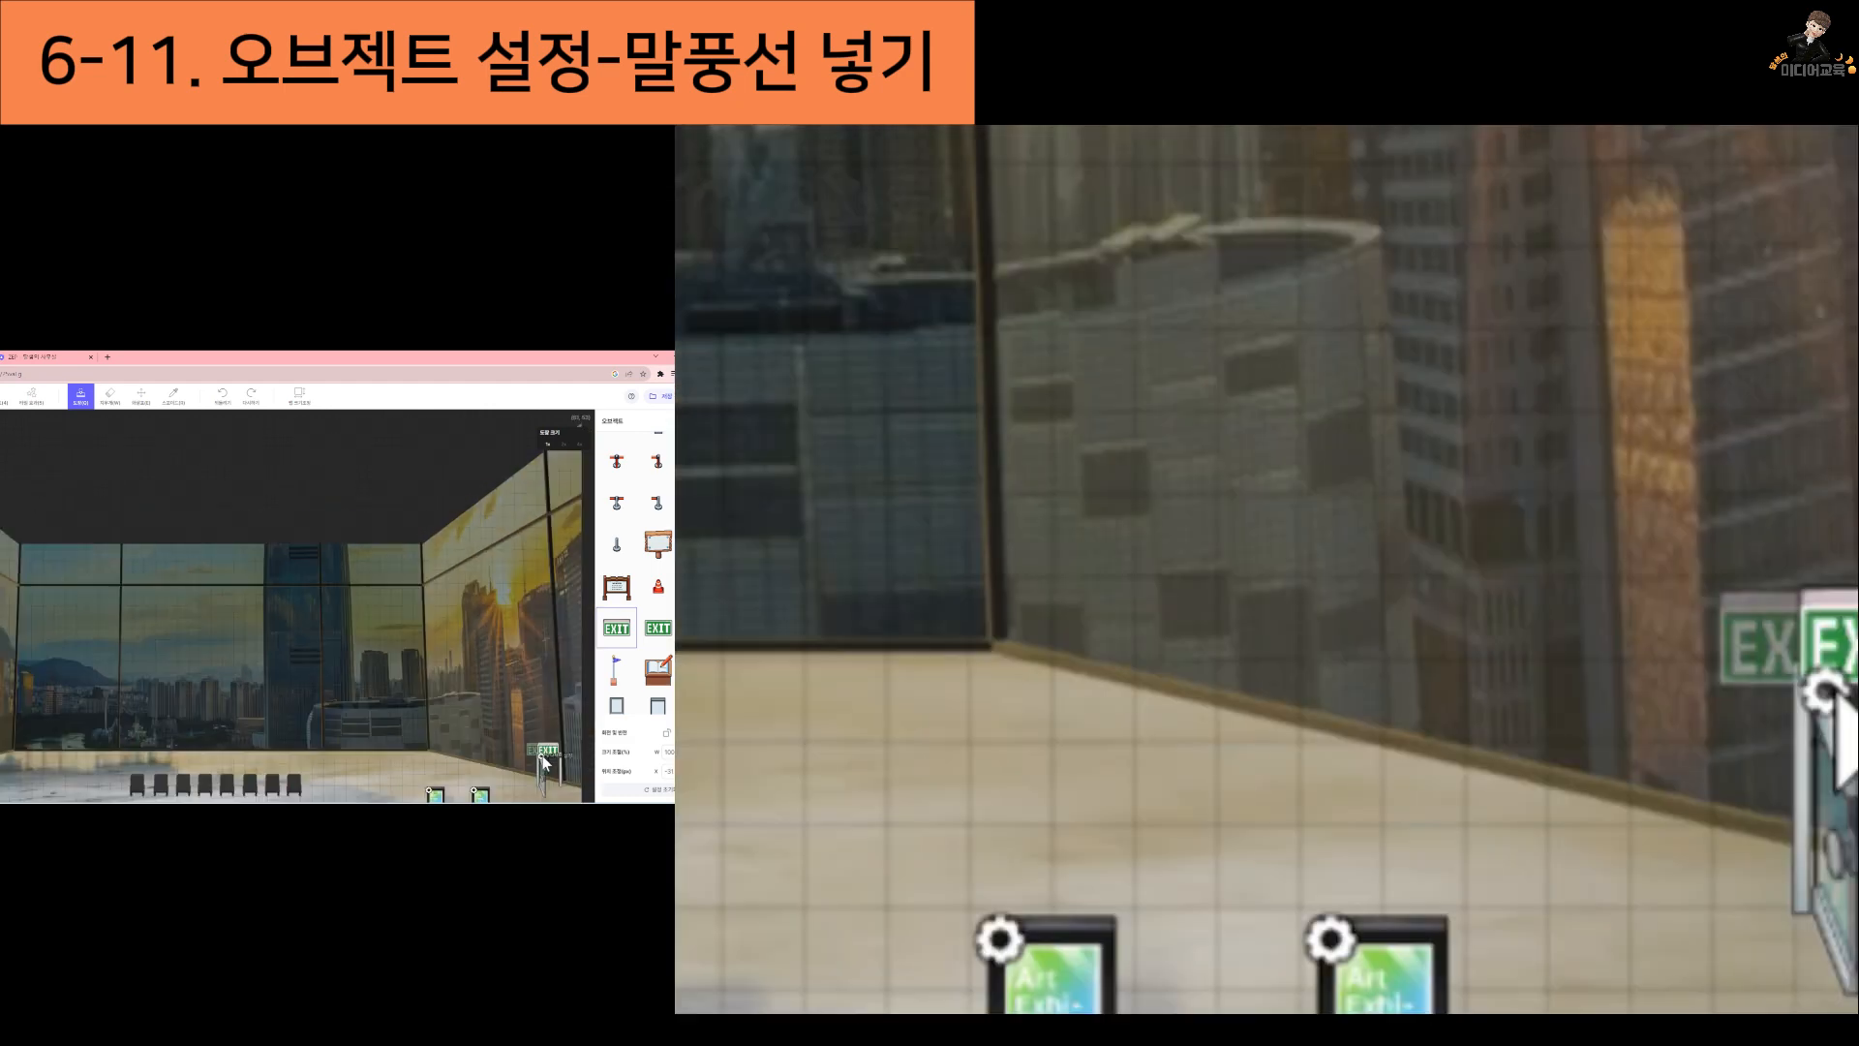
click(545, 762)
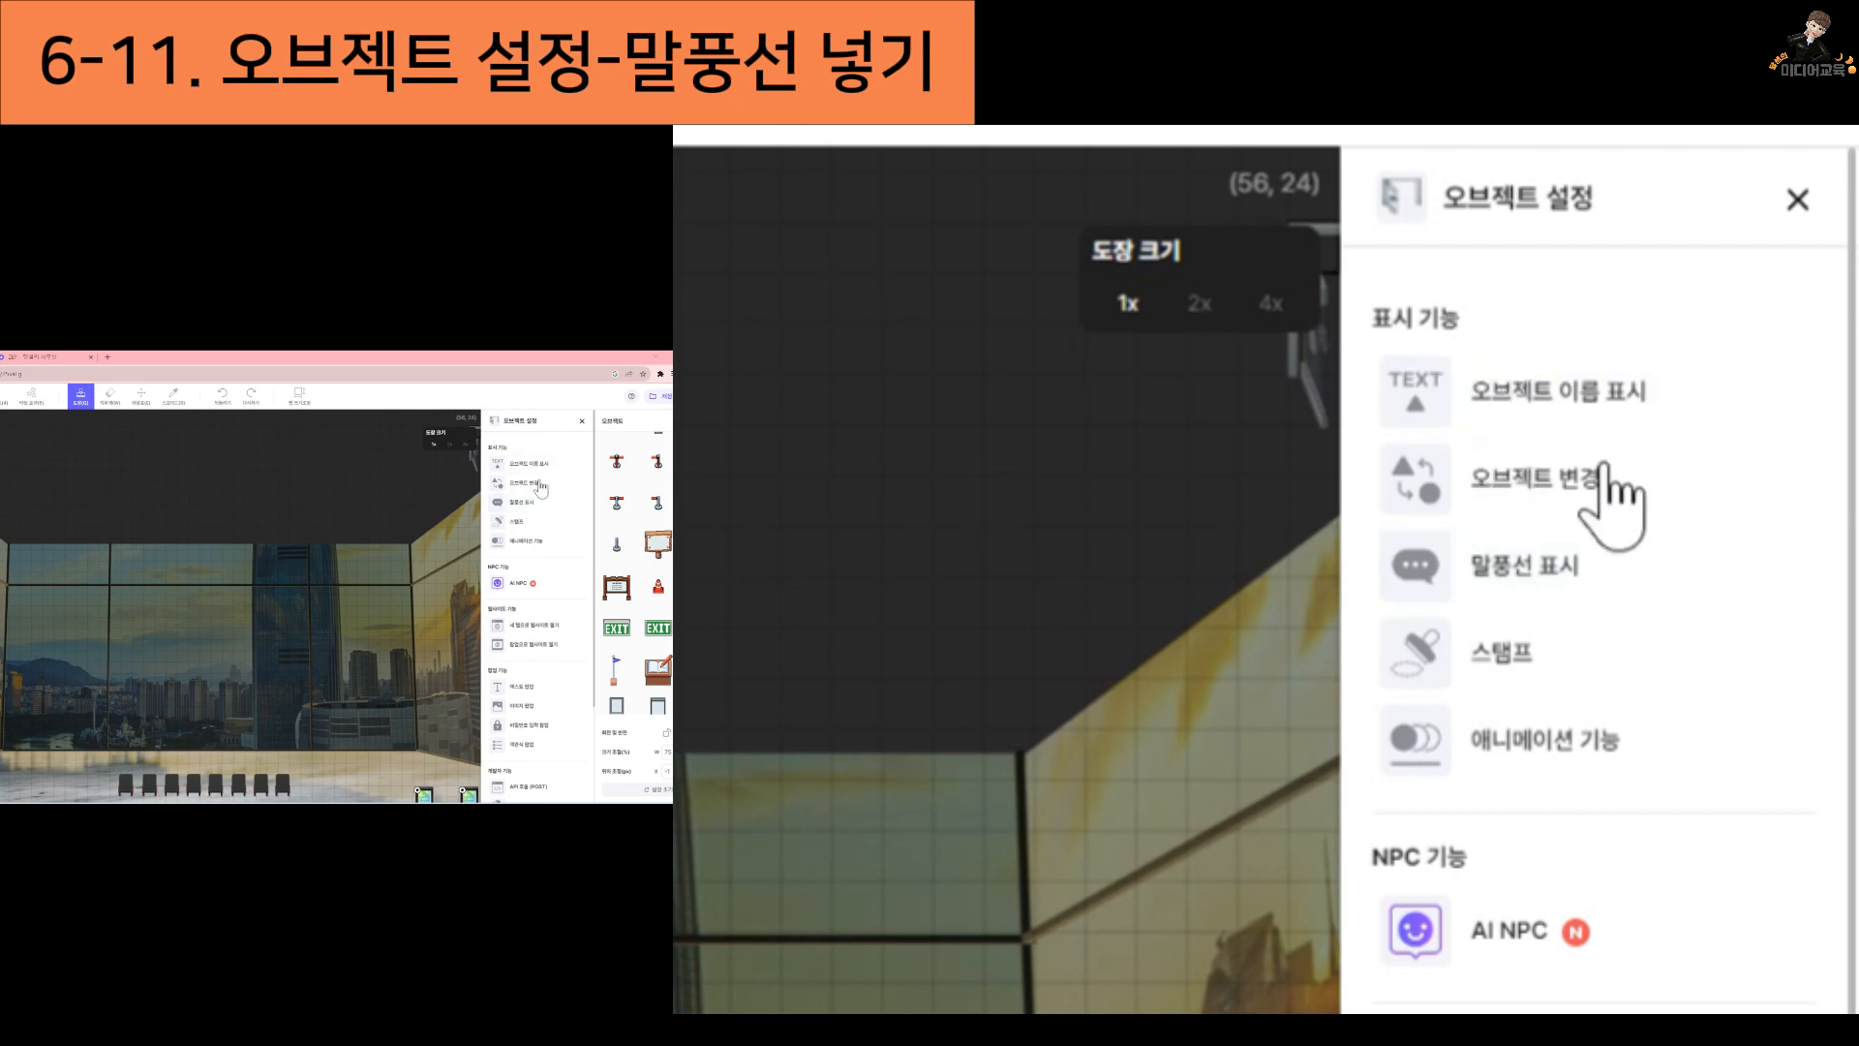
click(1507, 567)
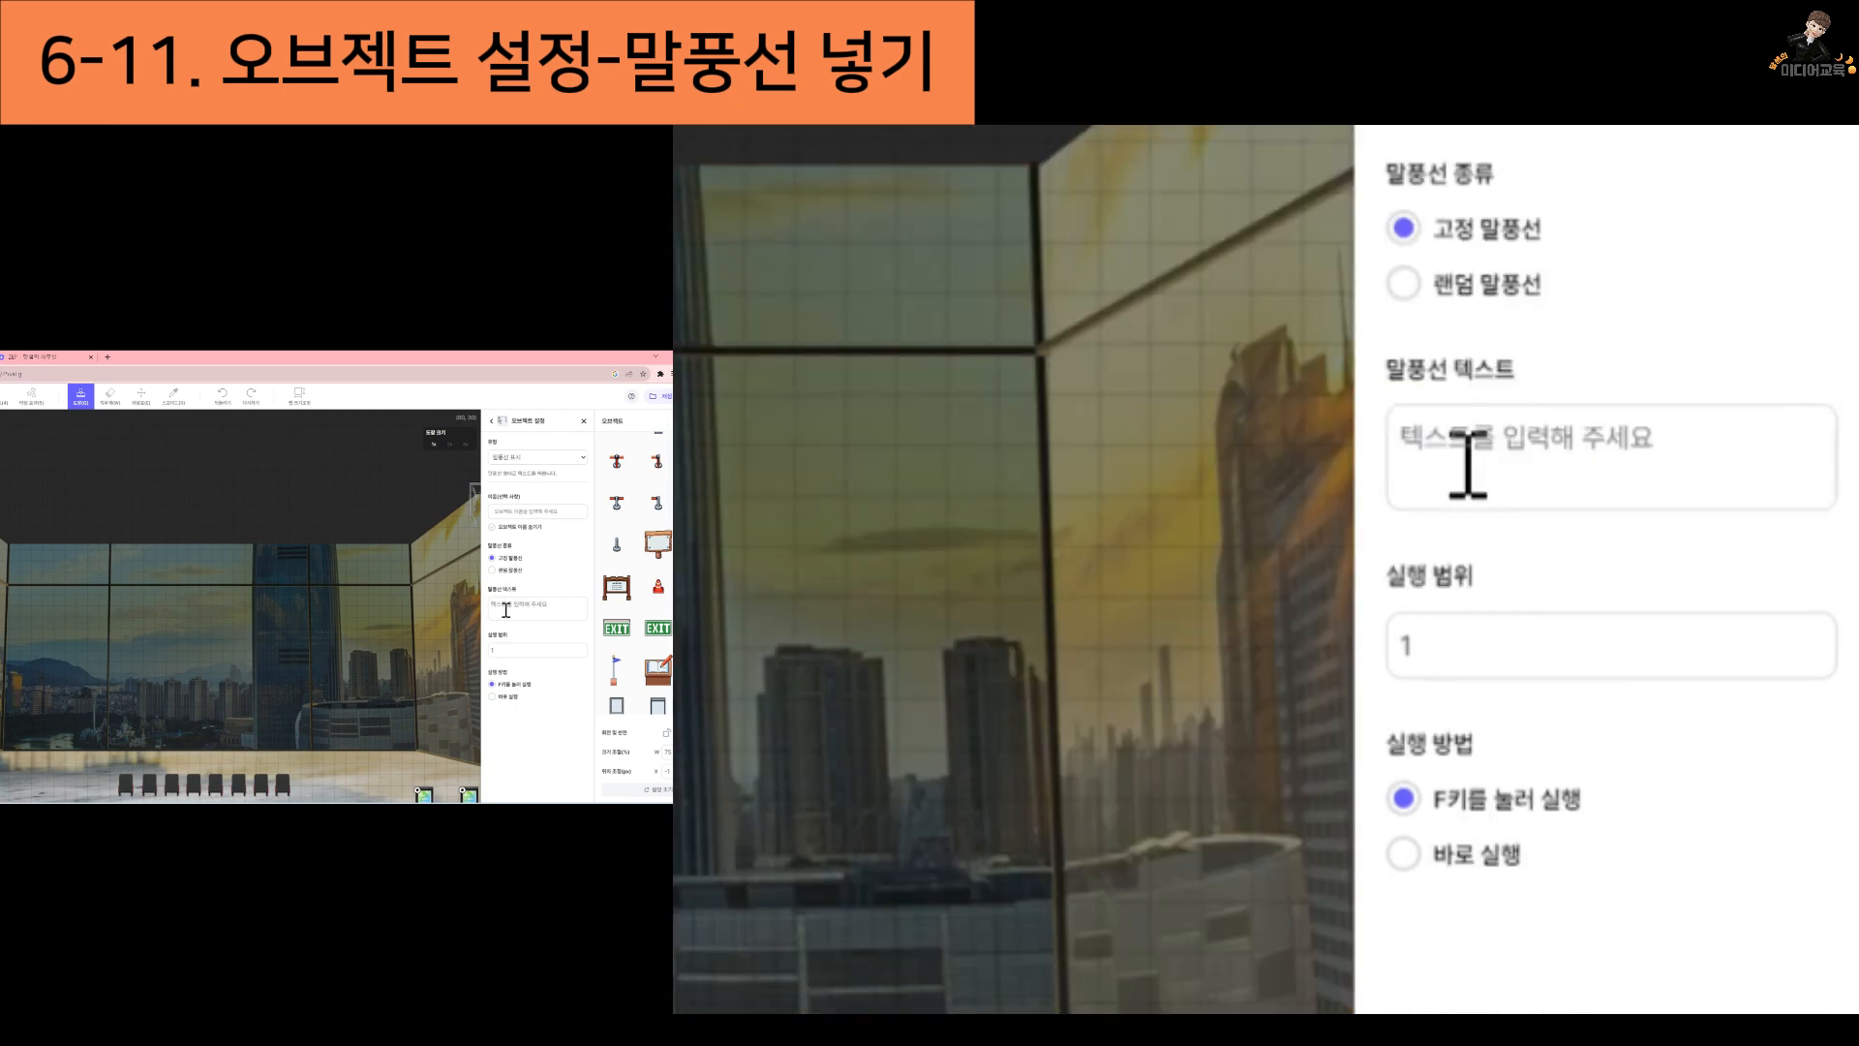
Set the door's speech bubble text to "비밀 다락방으로 가는 문입니다." with 바로 실행 as the trigger method
click(505, 610)
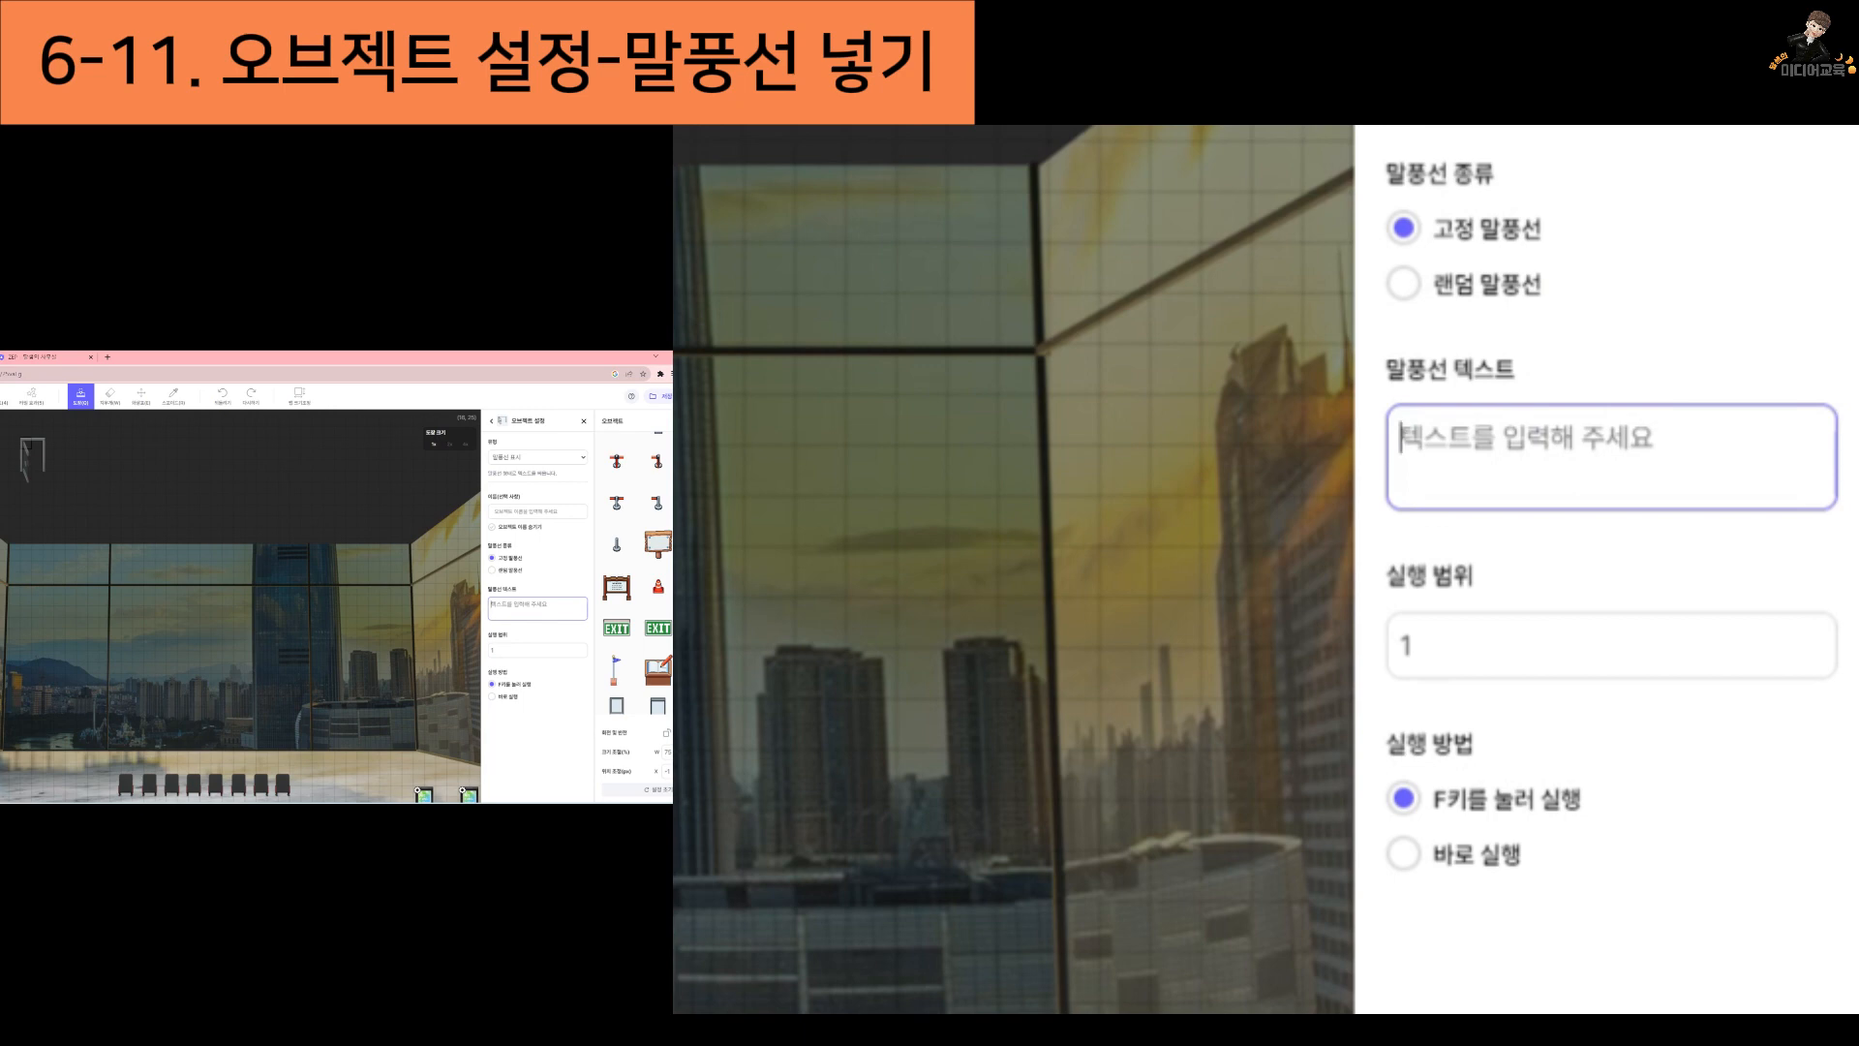
text(빔)
text(밀 다락방으로 가는 문입니다.)
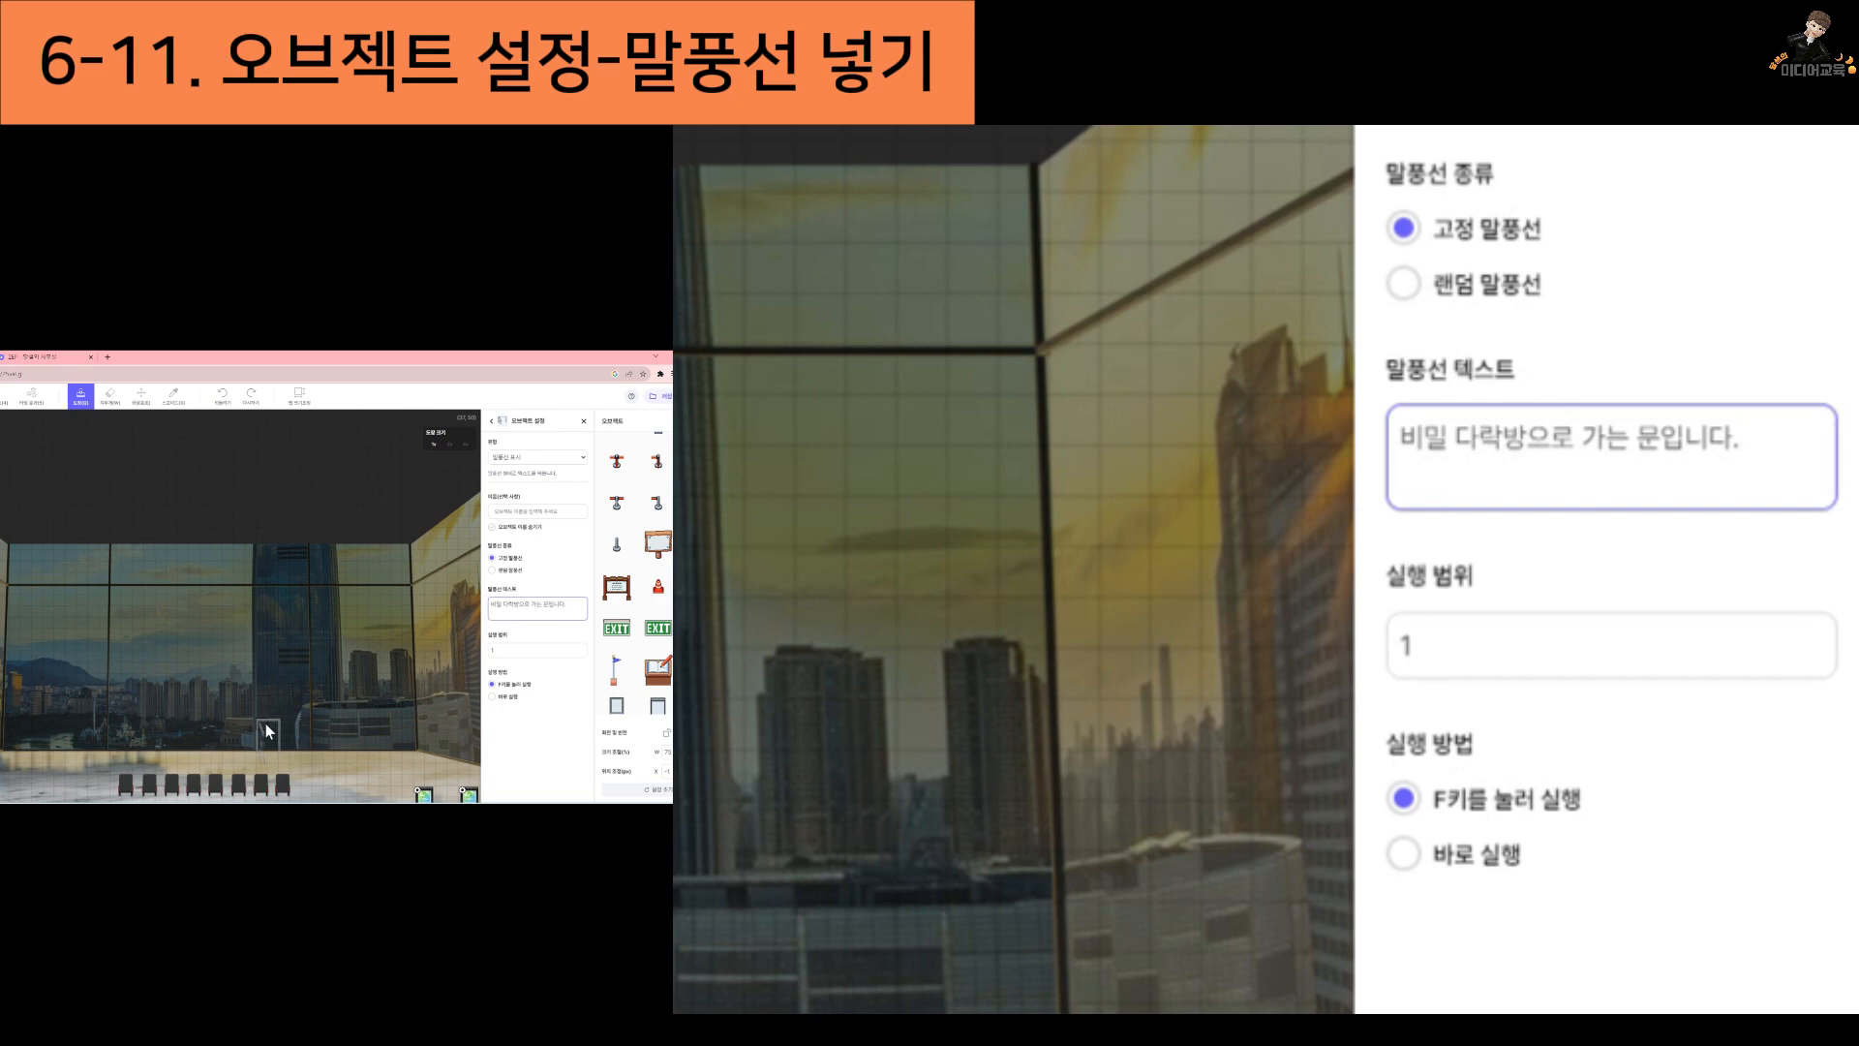
click(1417, 864)
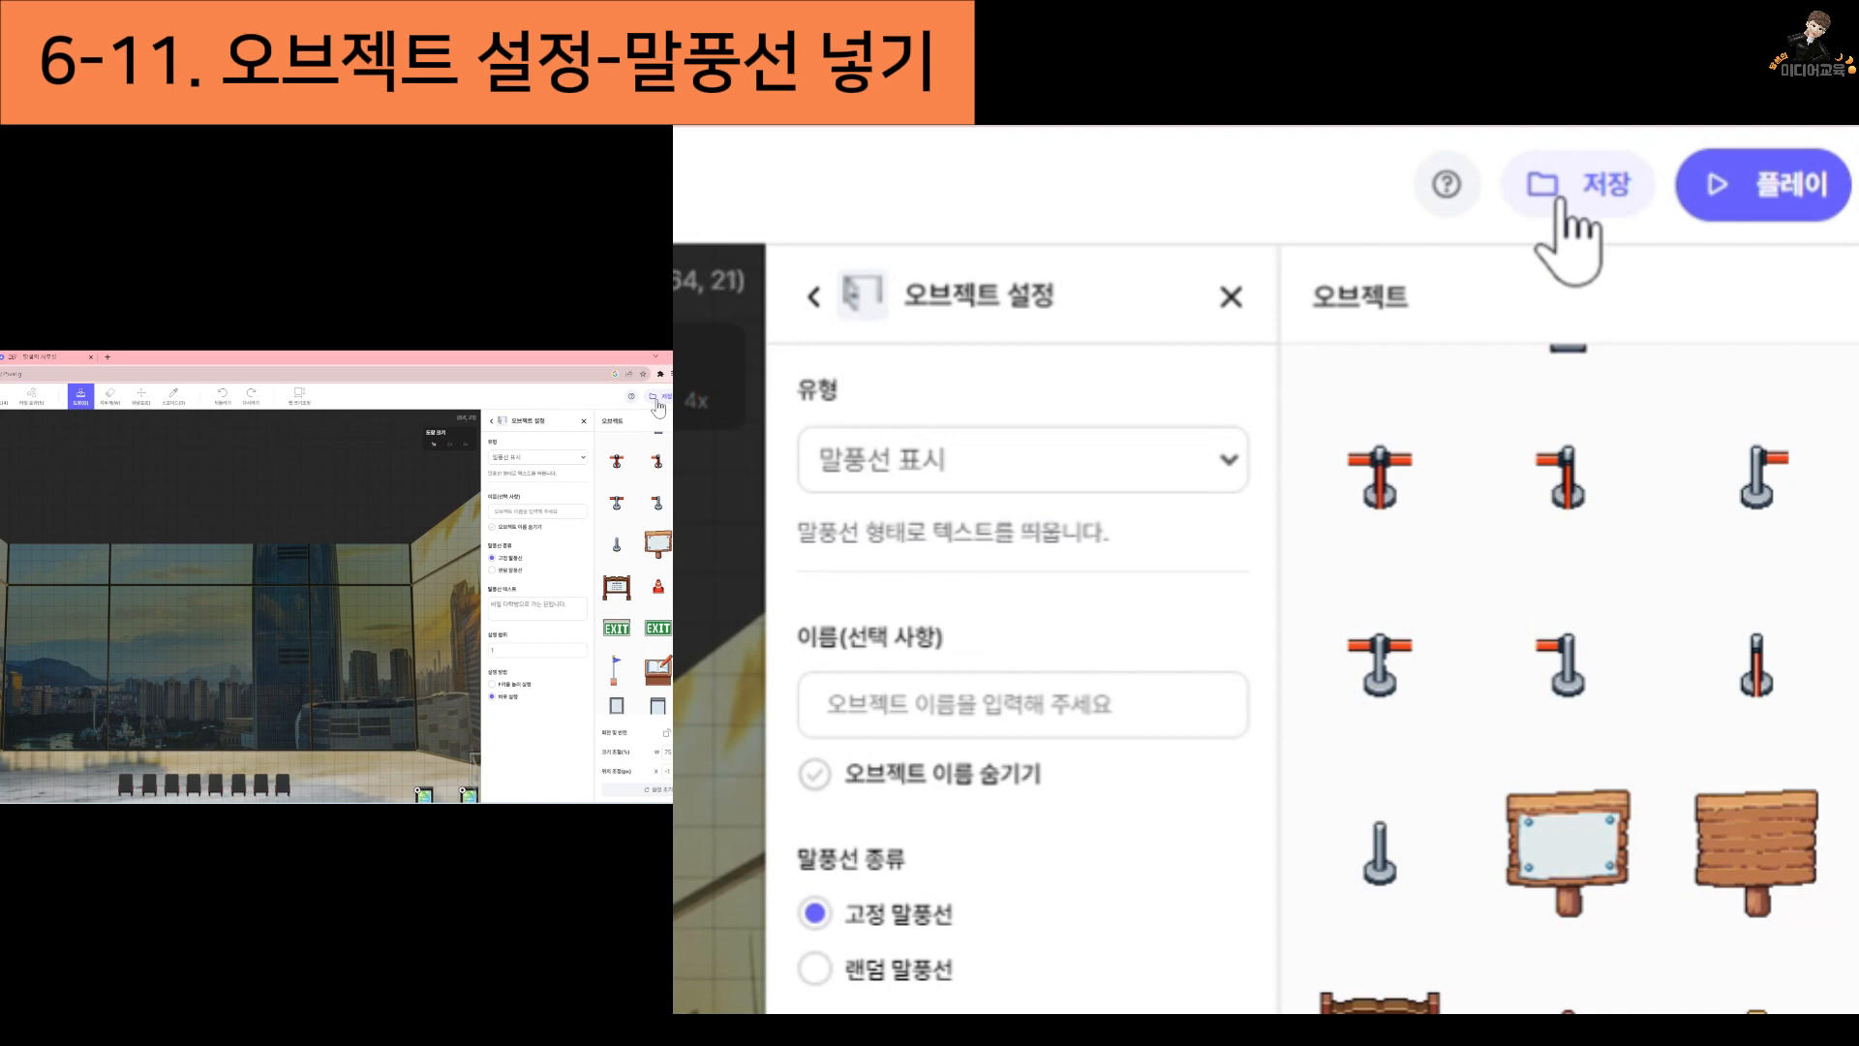
Save the map, play the space, close the extra browser tab, and walk the avatar up to the exit door
click(1555, 201)
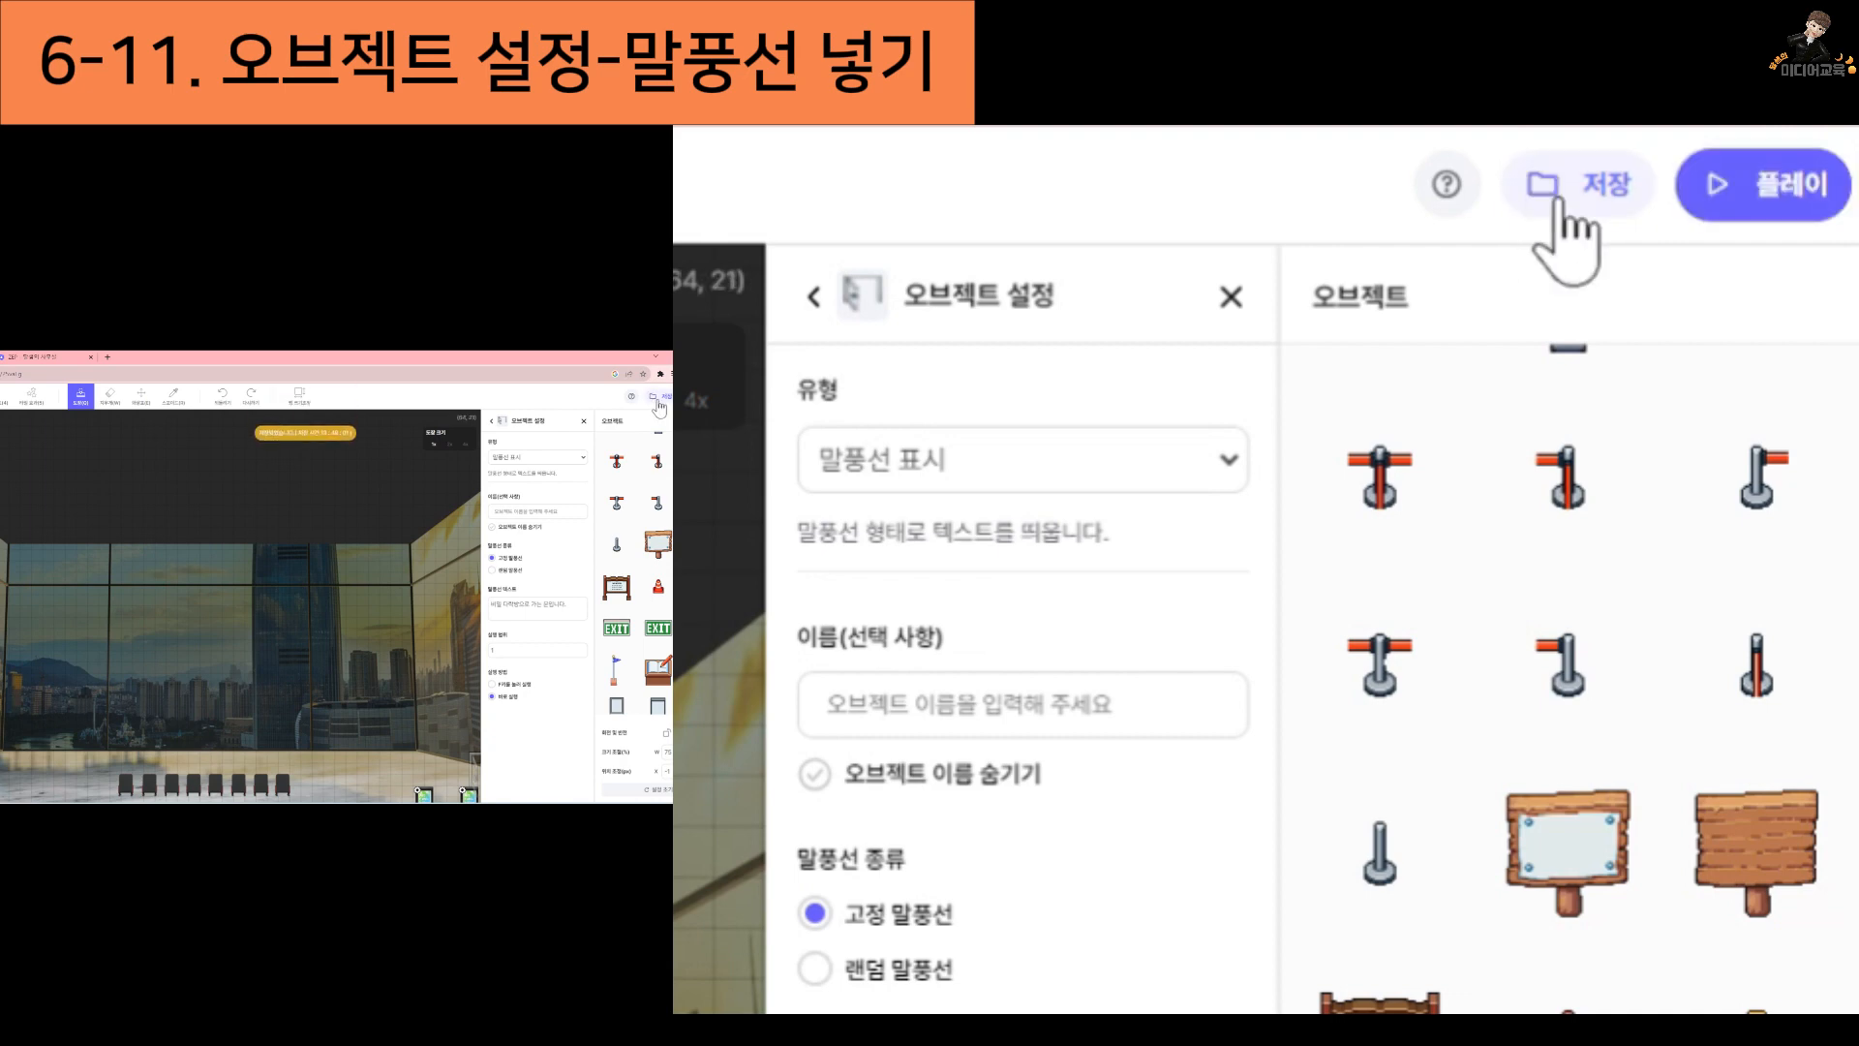
click(1765, 199)
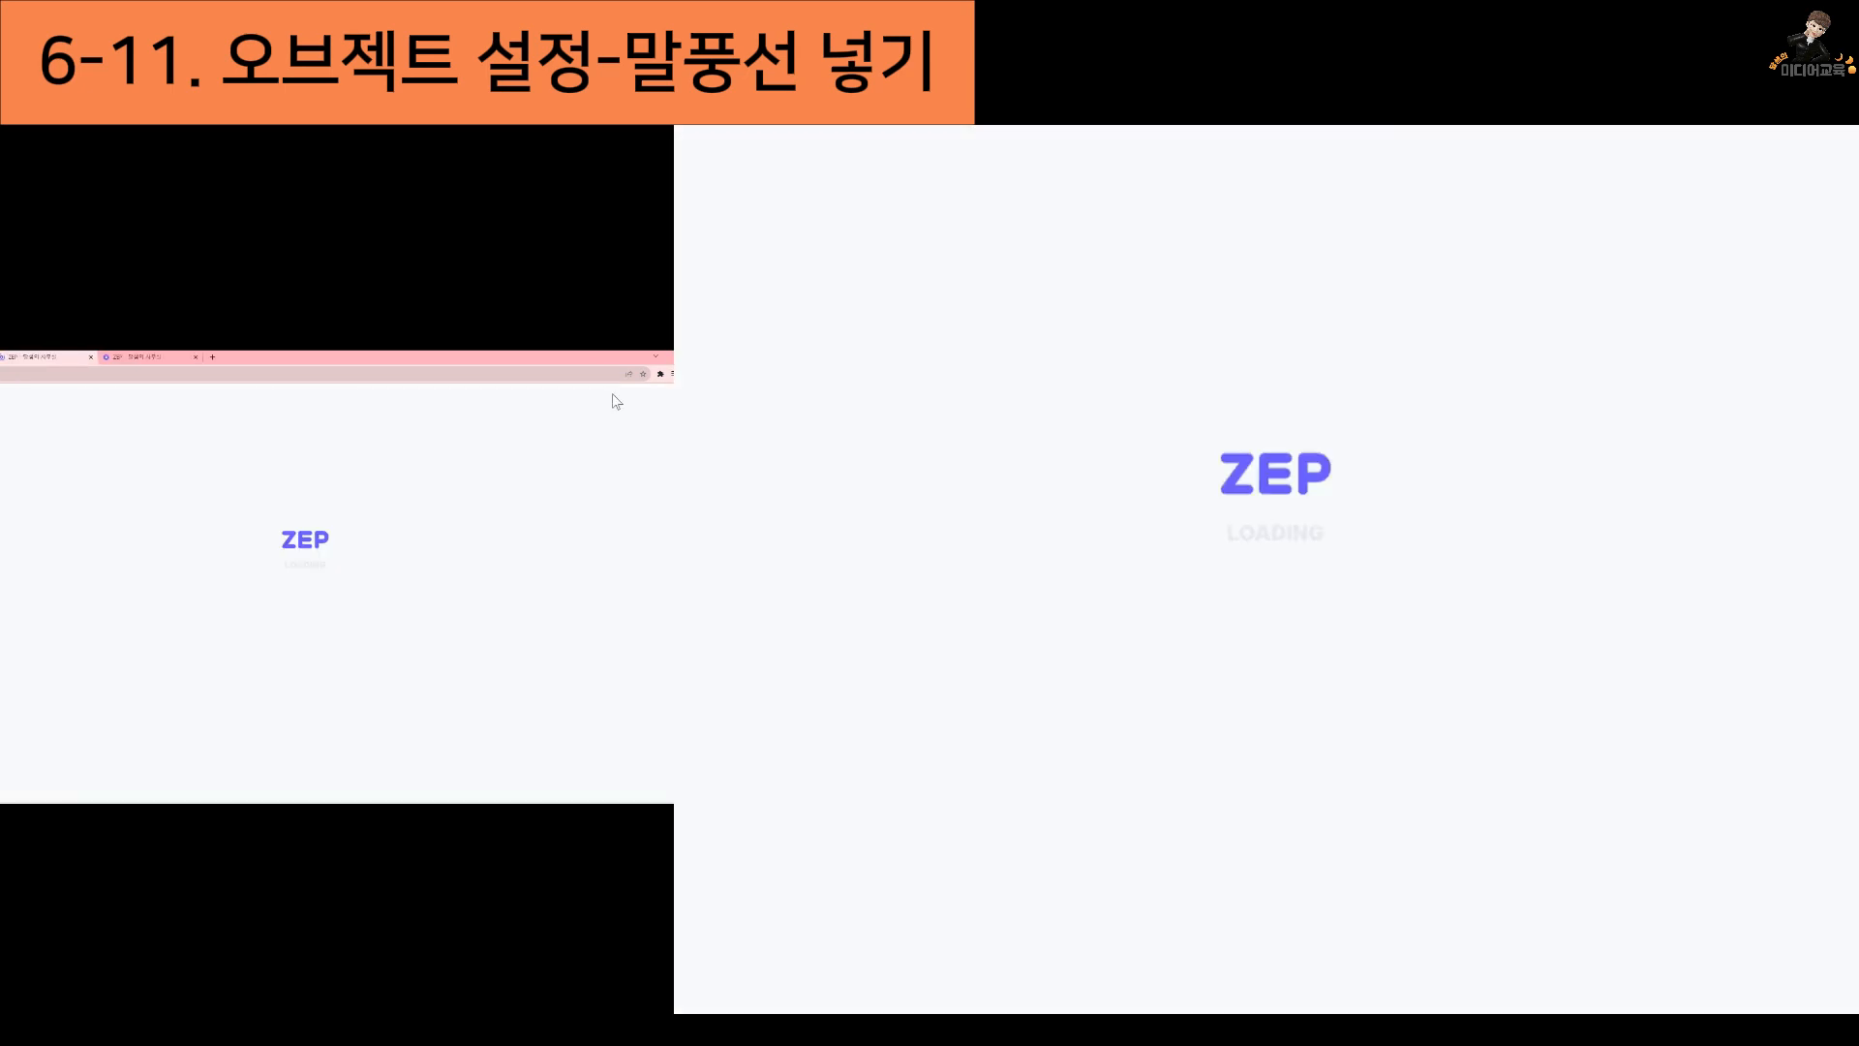
click(195, 356)
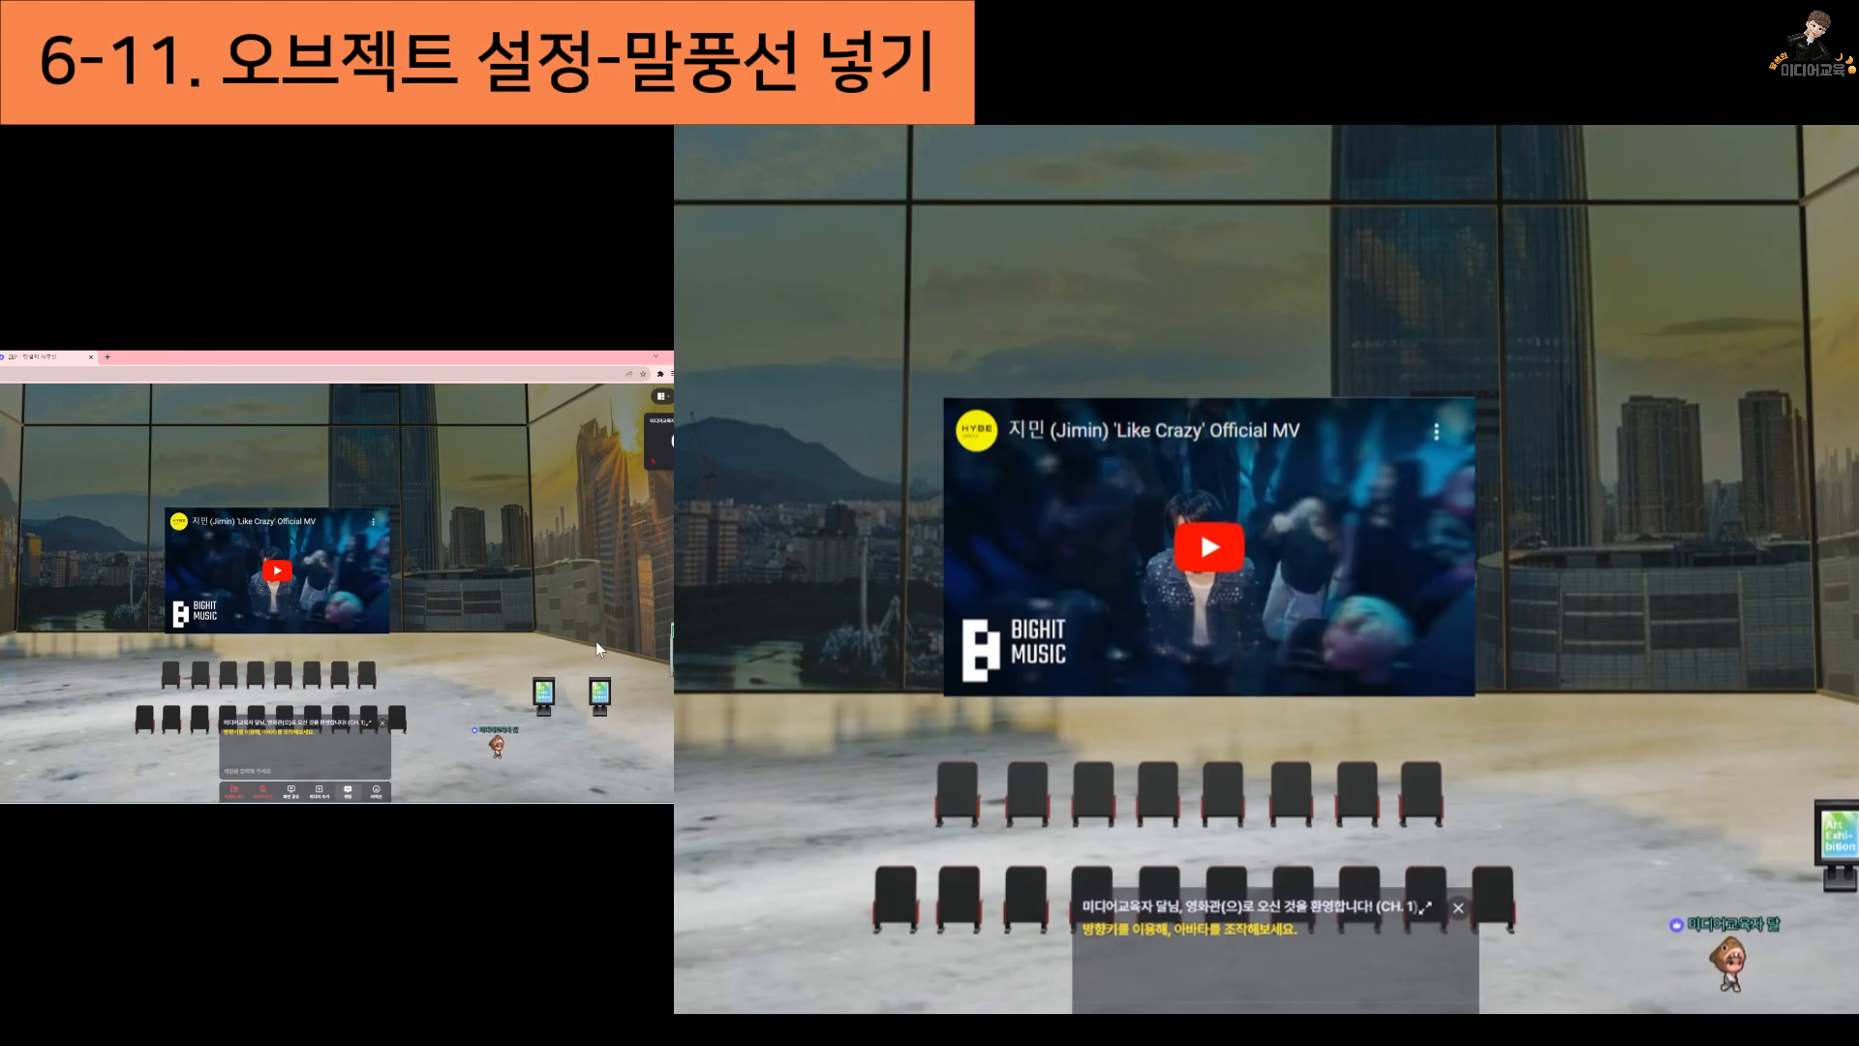
key(Right)
key(Up)
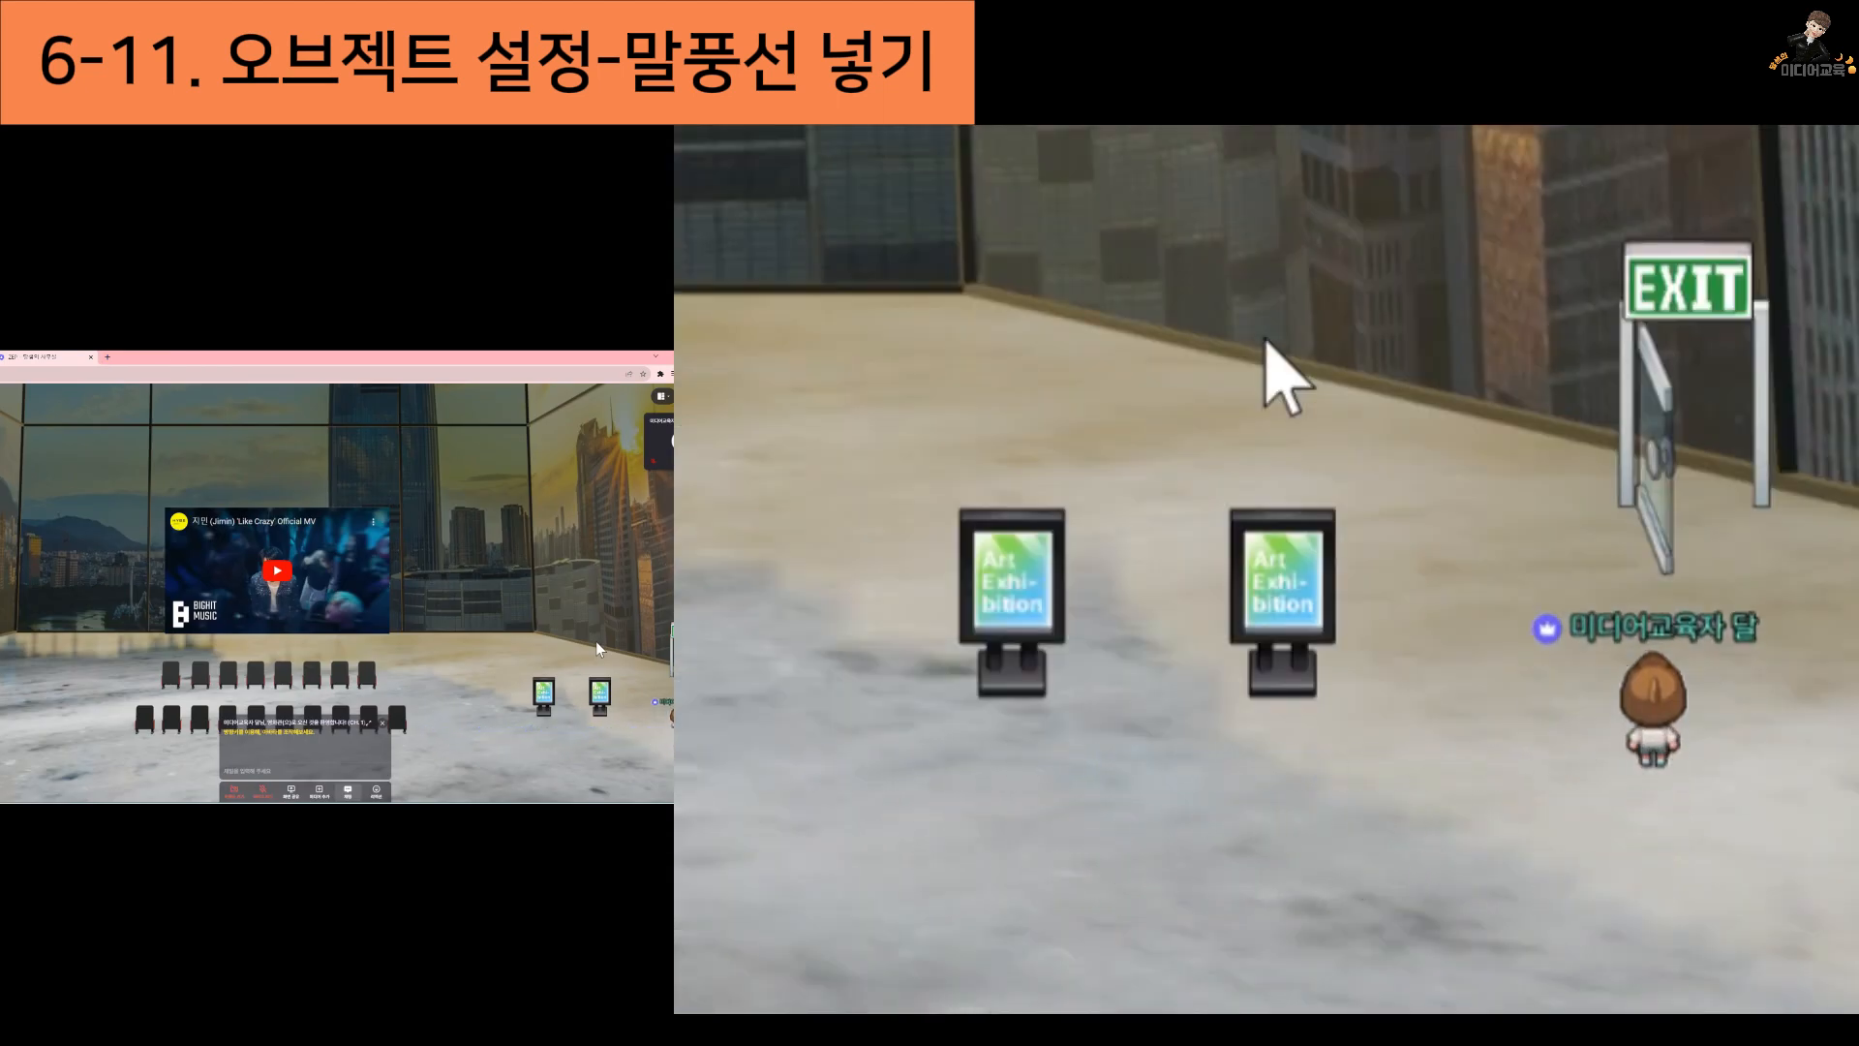
key(Up)
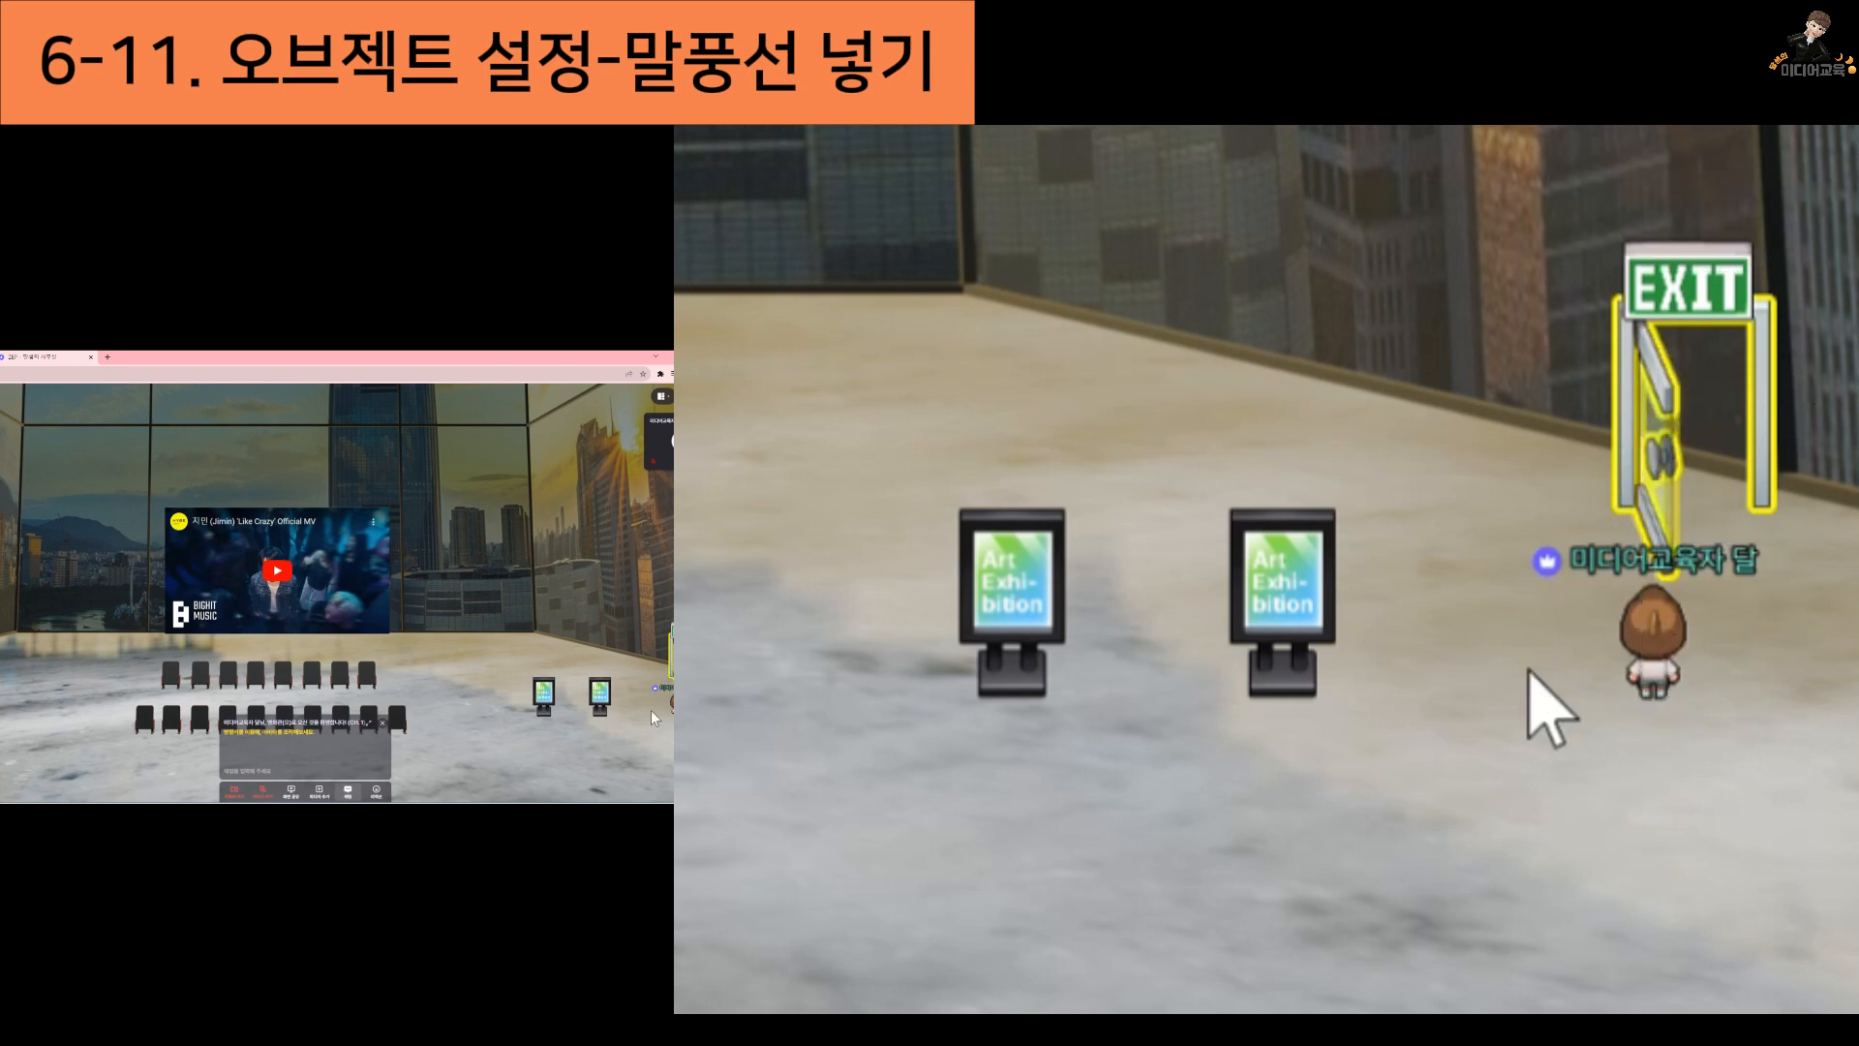
Walk the avatar away from and back to the exit door to test its speech bubble and the portal
key(Down)
key(Up)
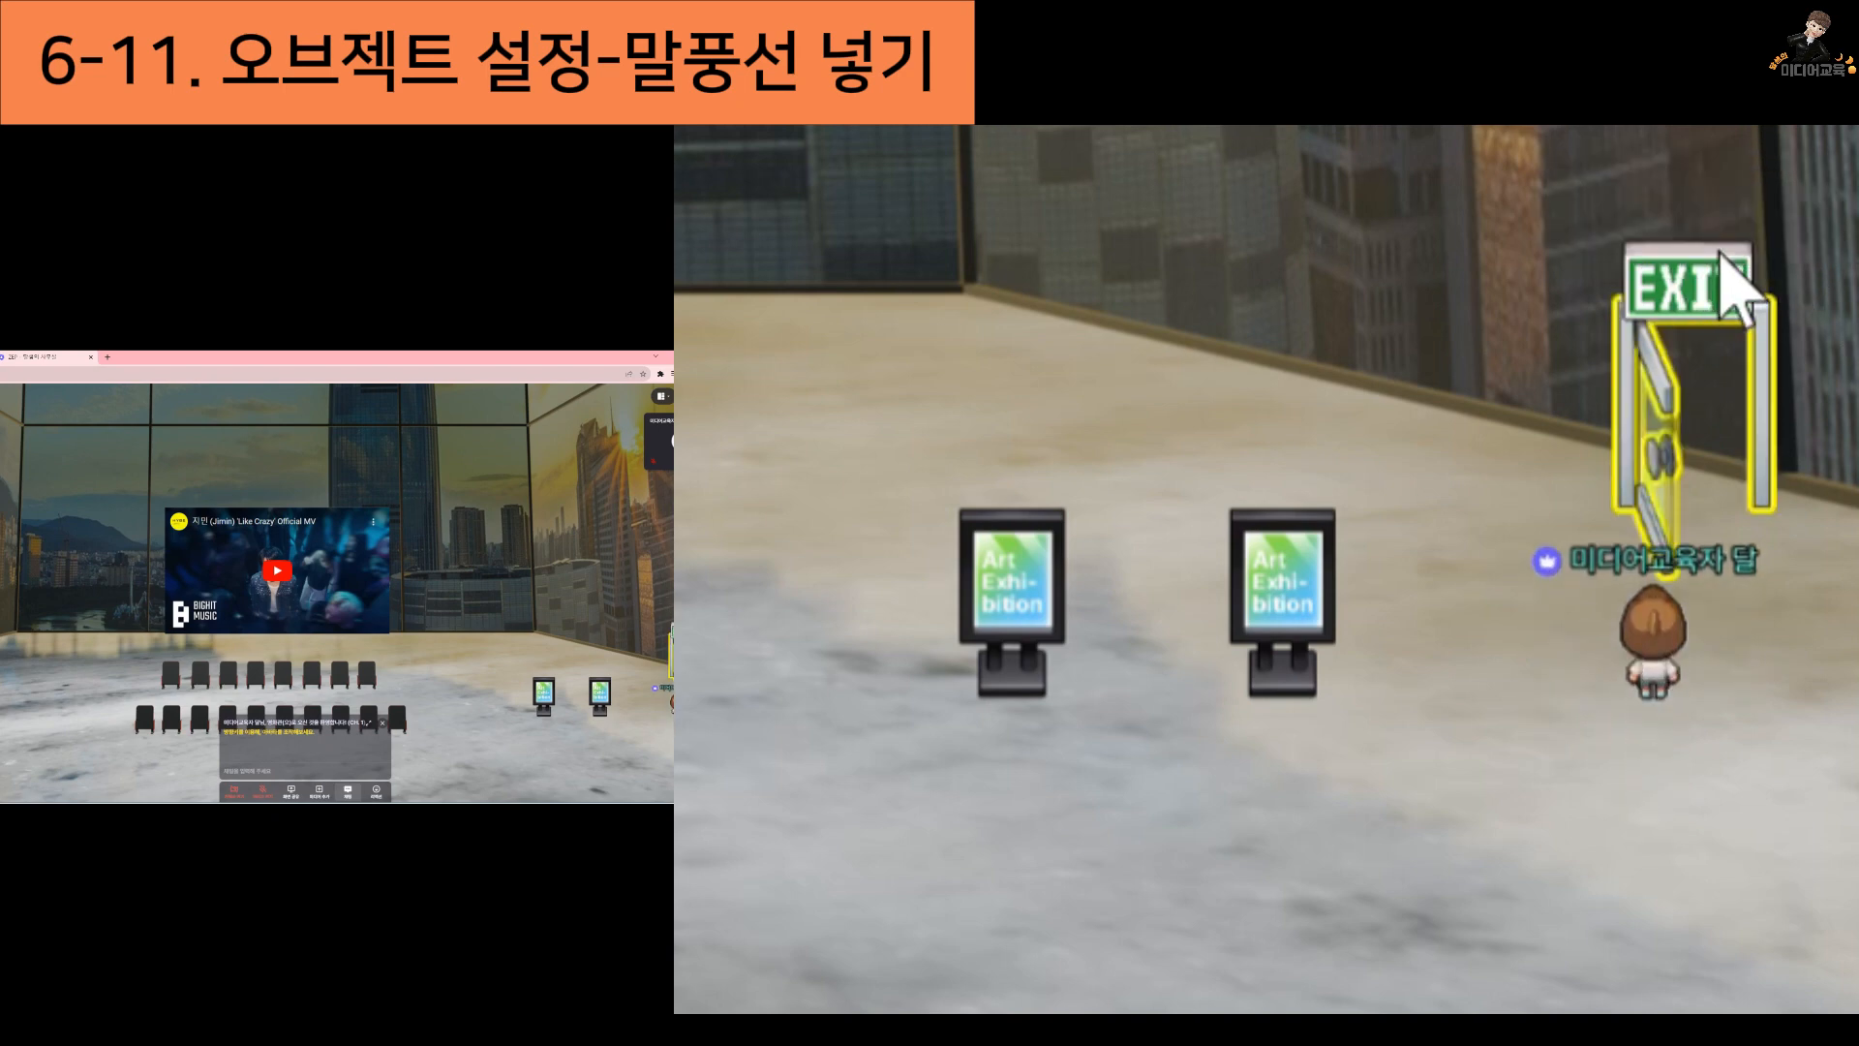
key(Down)
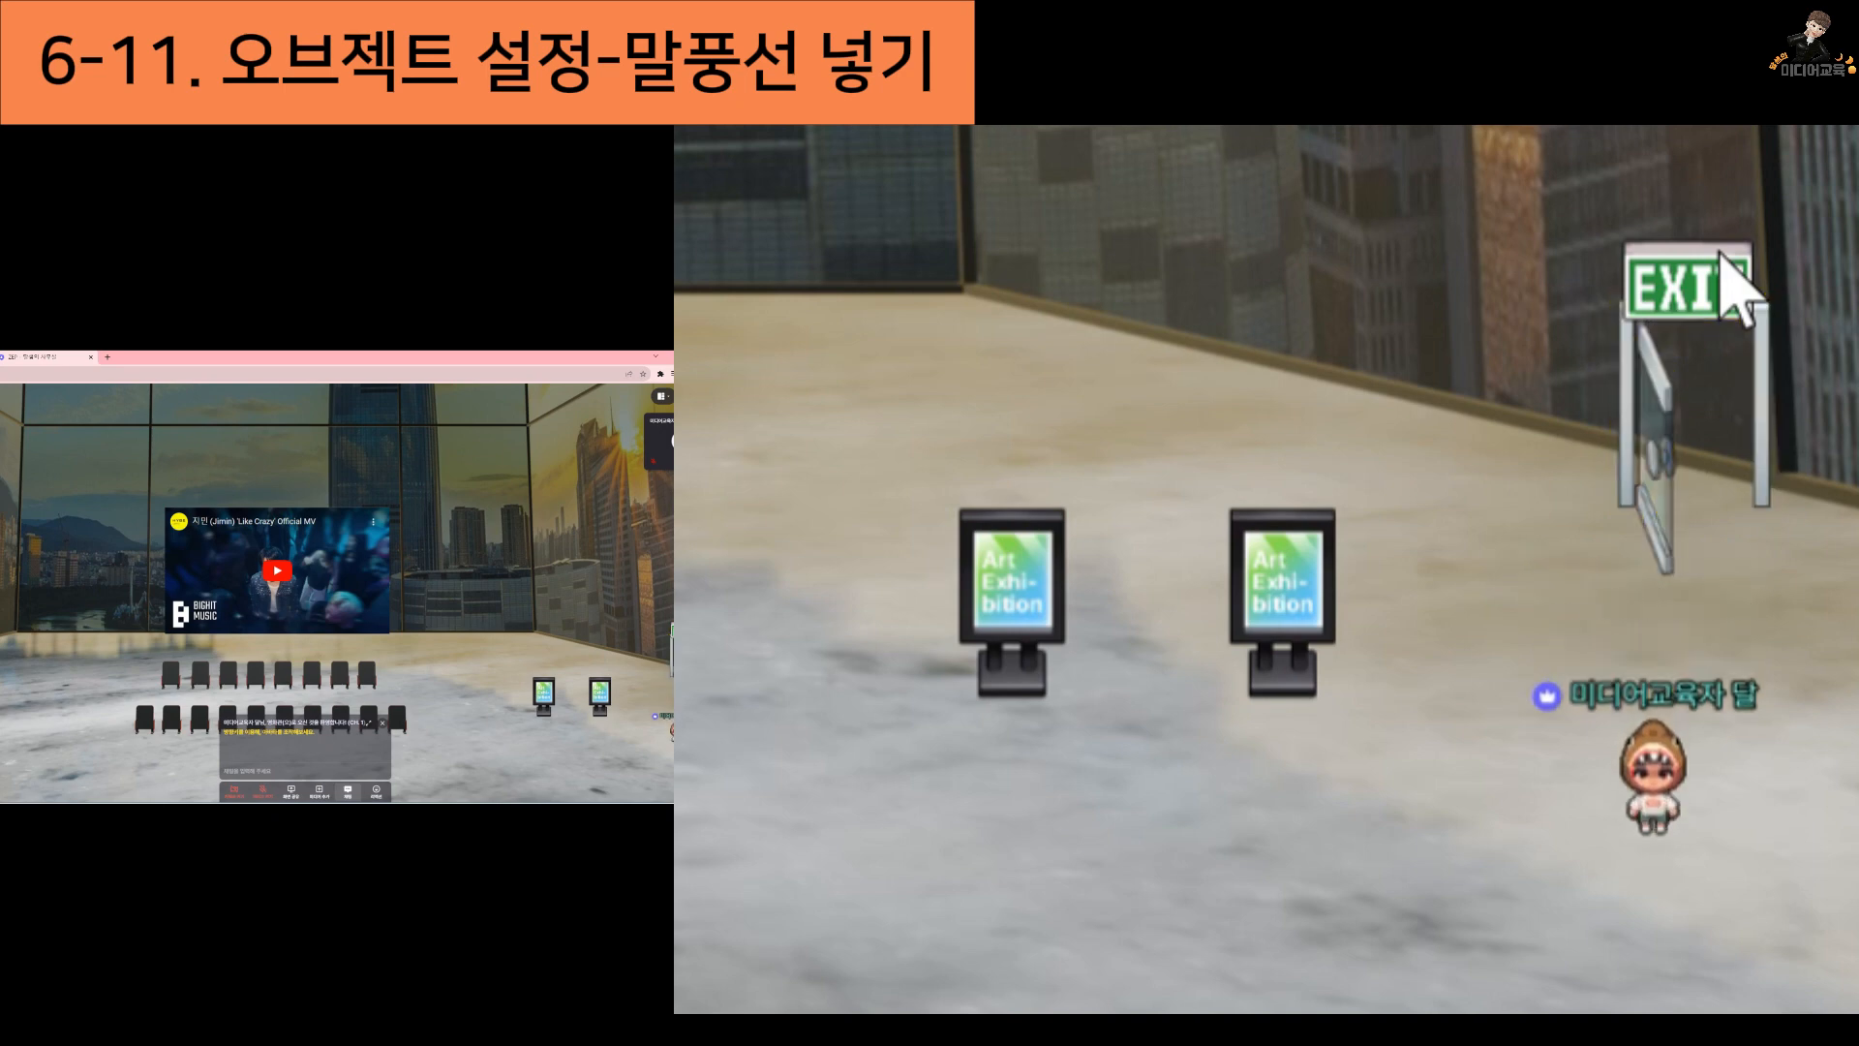
key(Up)
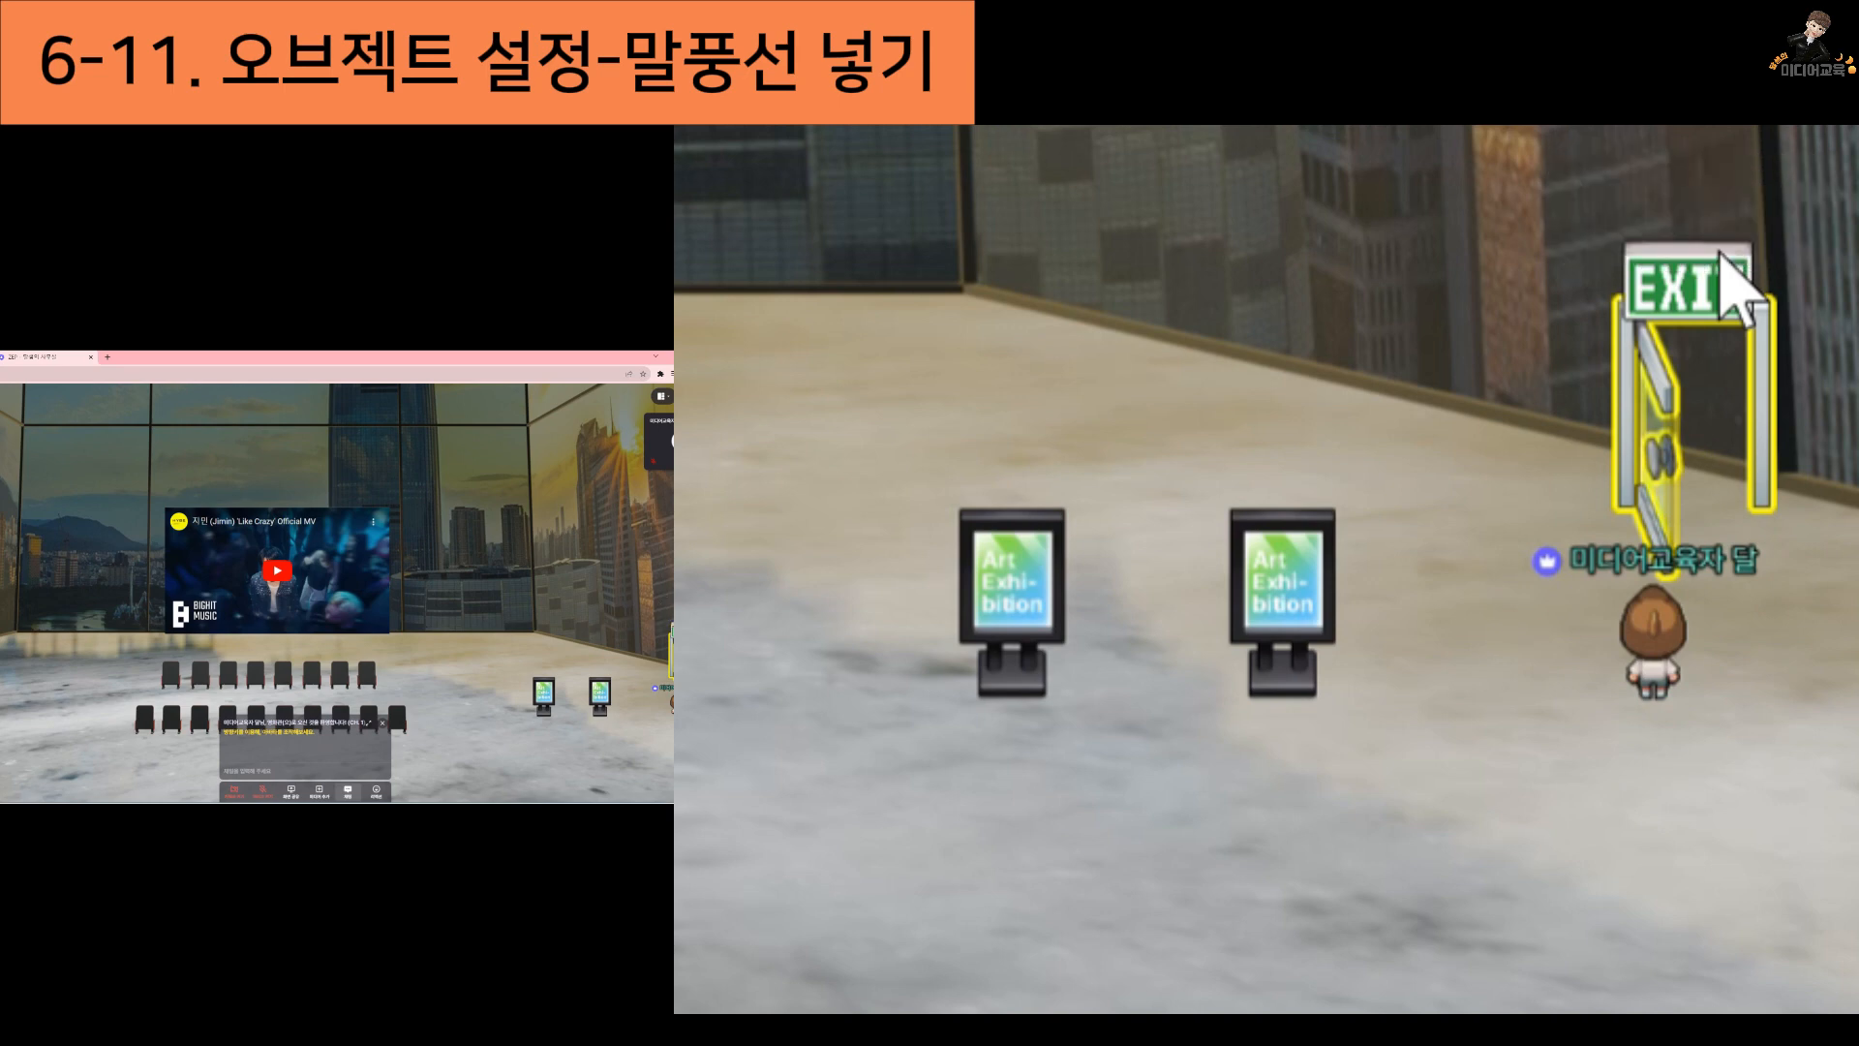
key(Right)
key(Left)
key(Up)
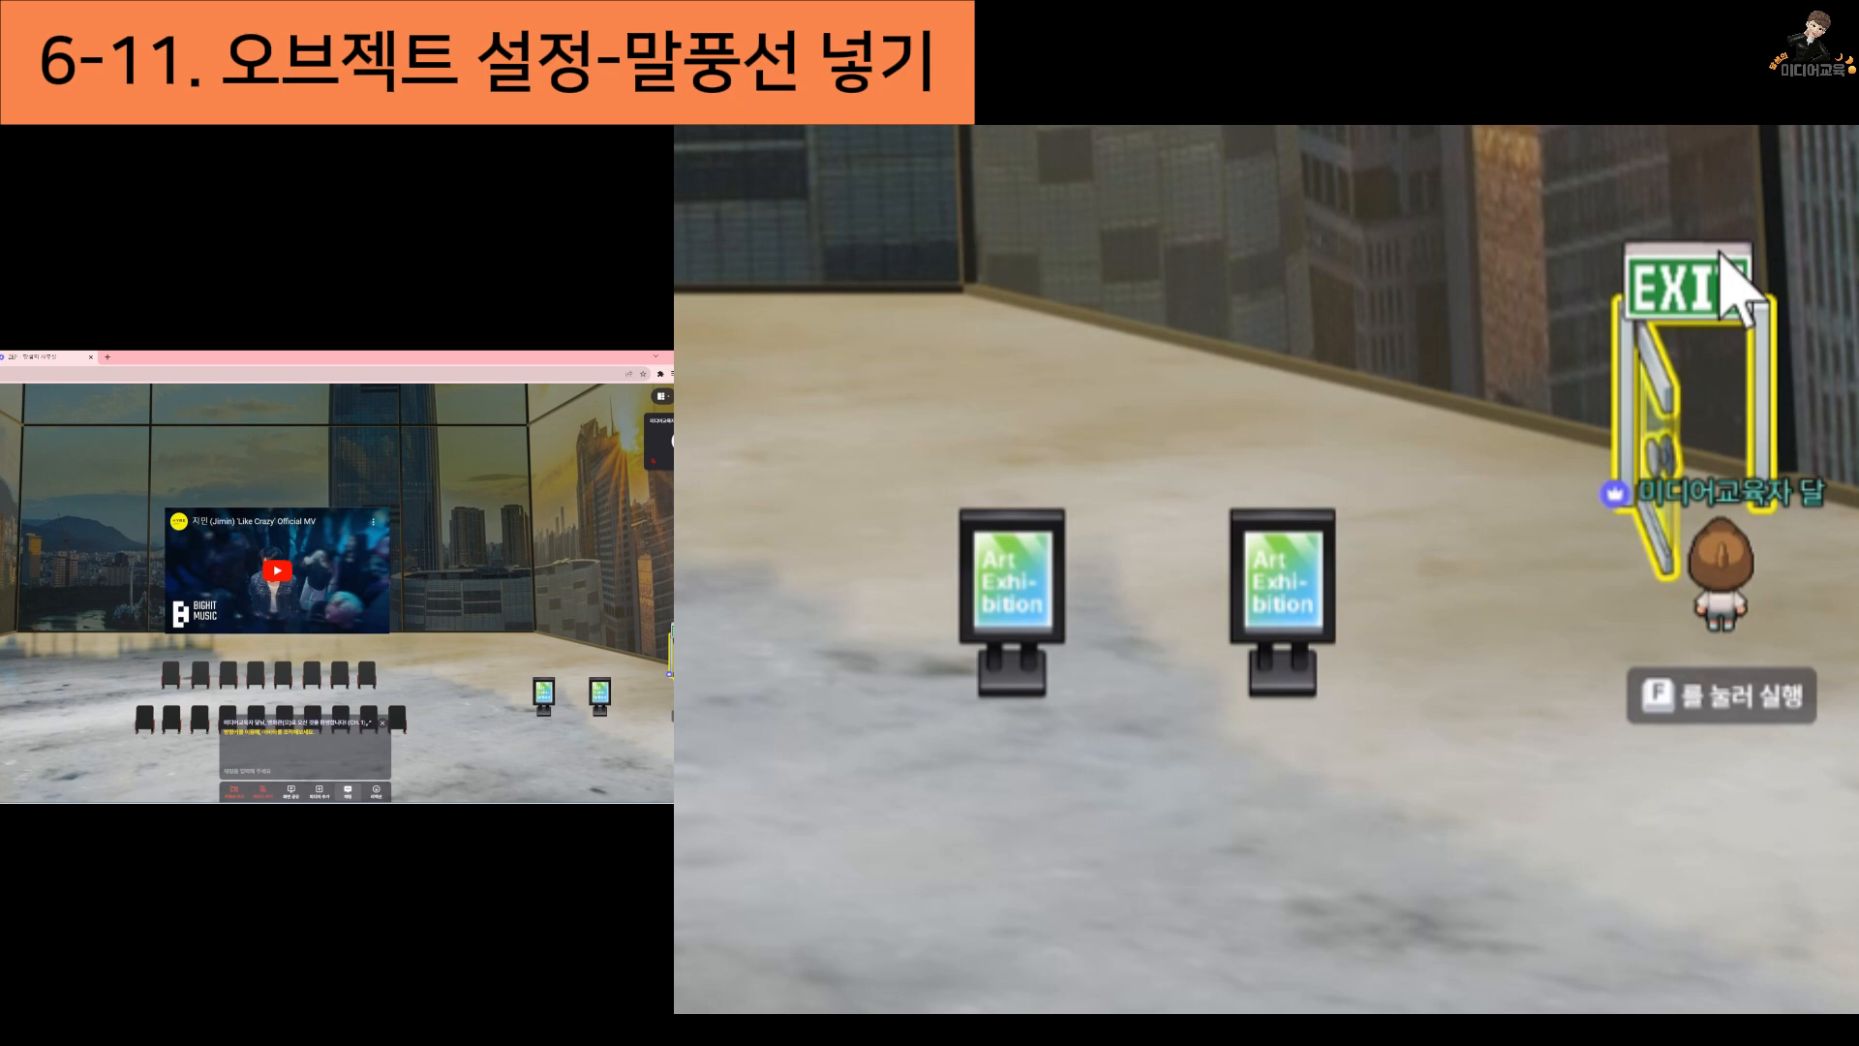
key(Up)
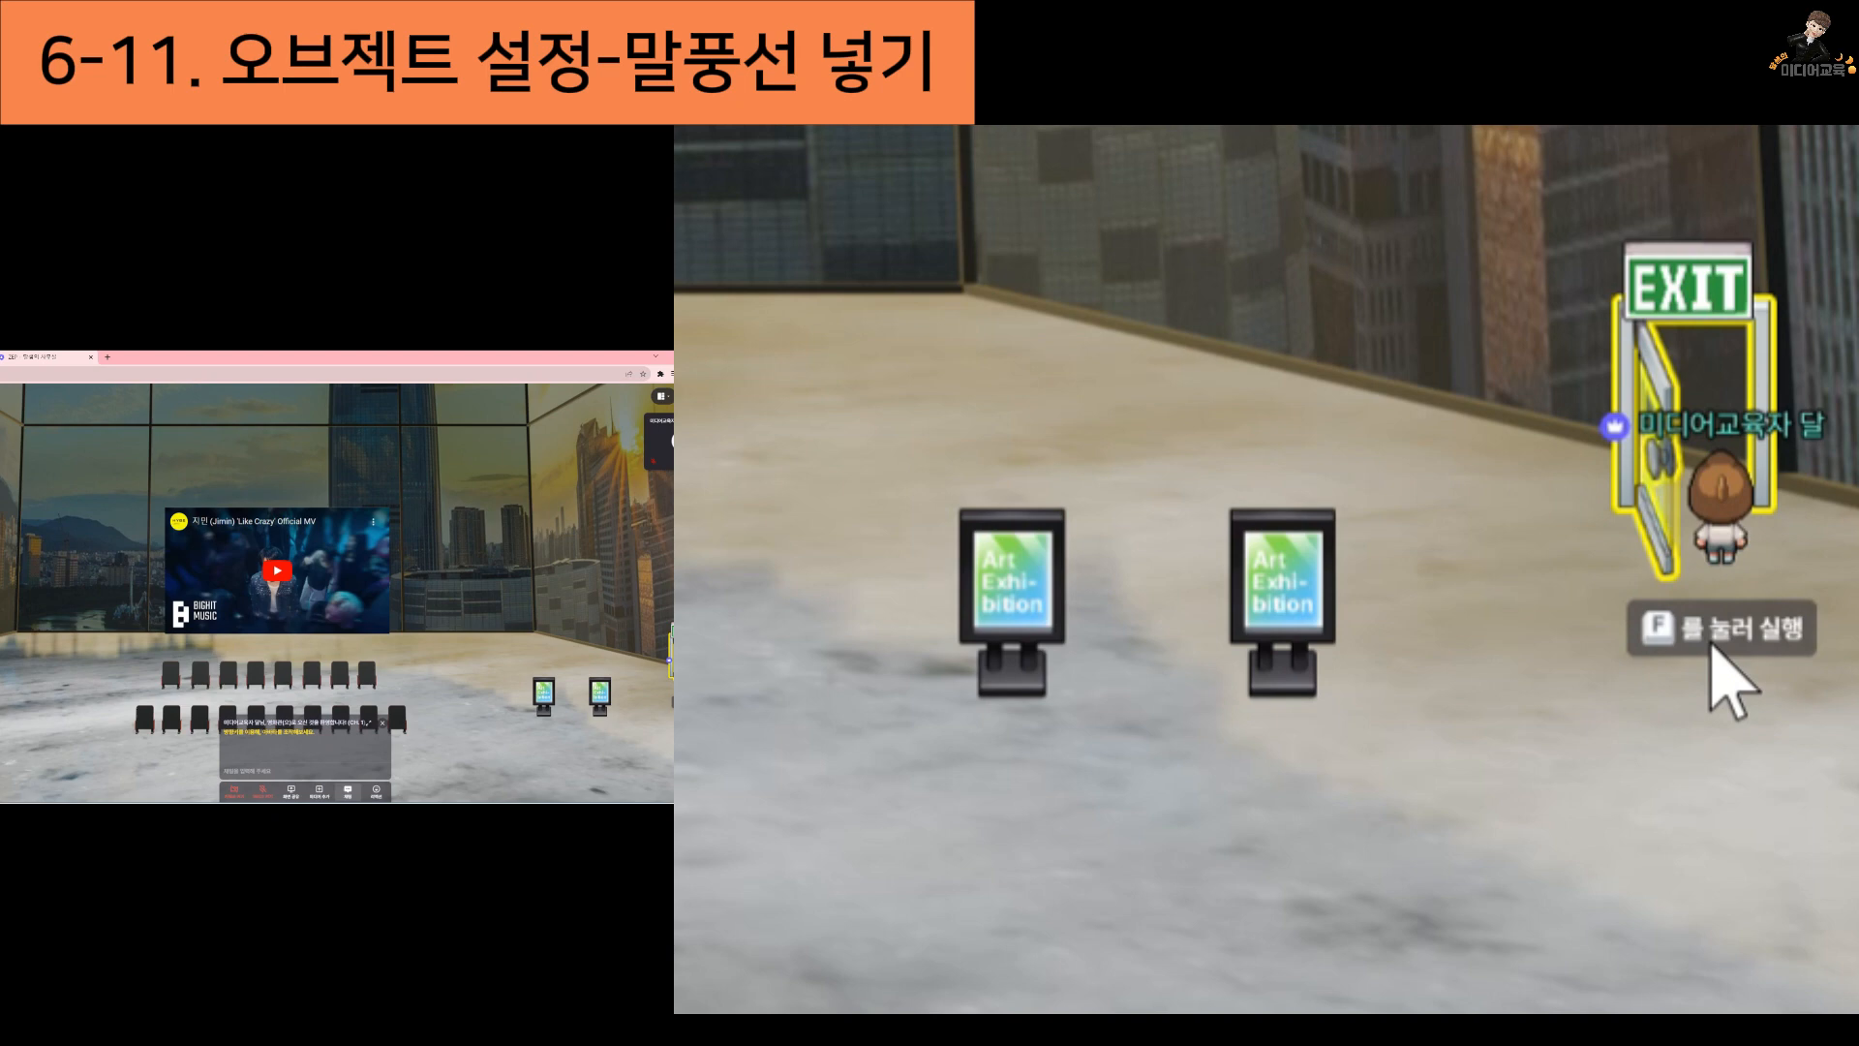
key(Down)
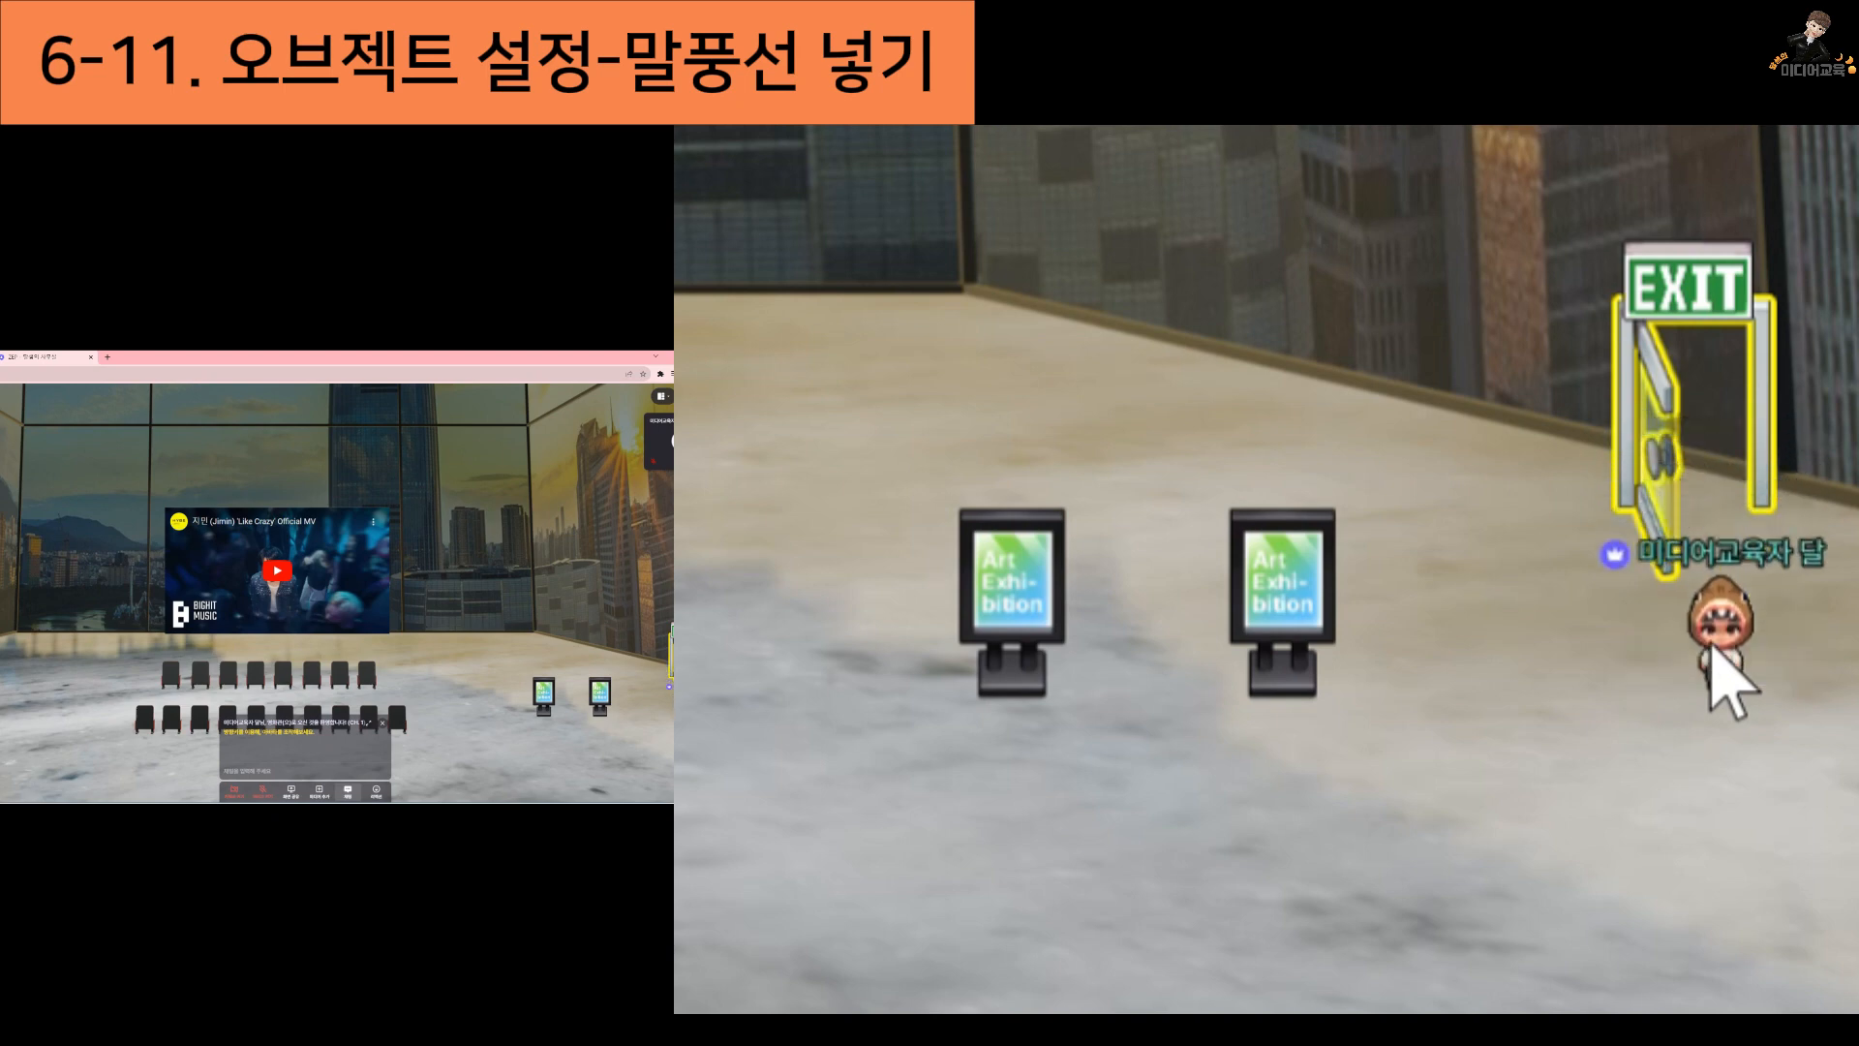